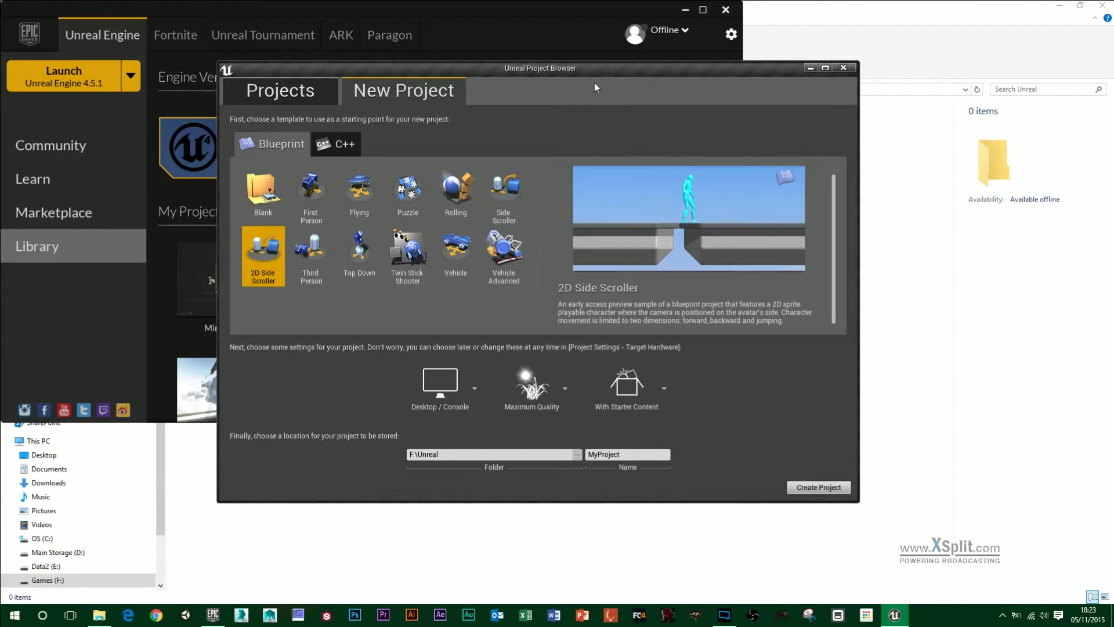
Preview the First Person, Third Person and Vehicle Blueprint templates and look over the existing projects
mouse_move(595, 68)
left_mouse_down()
mouse_move(603, 60)
mouse_move(594, 53)
left_mouse_up()
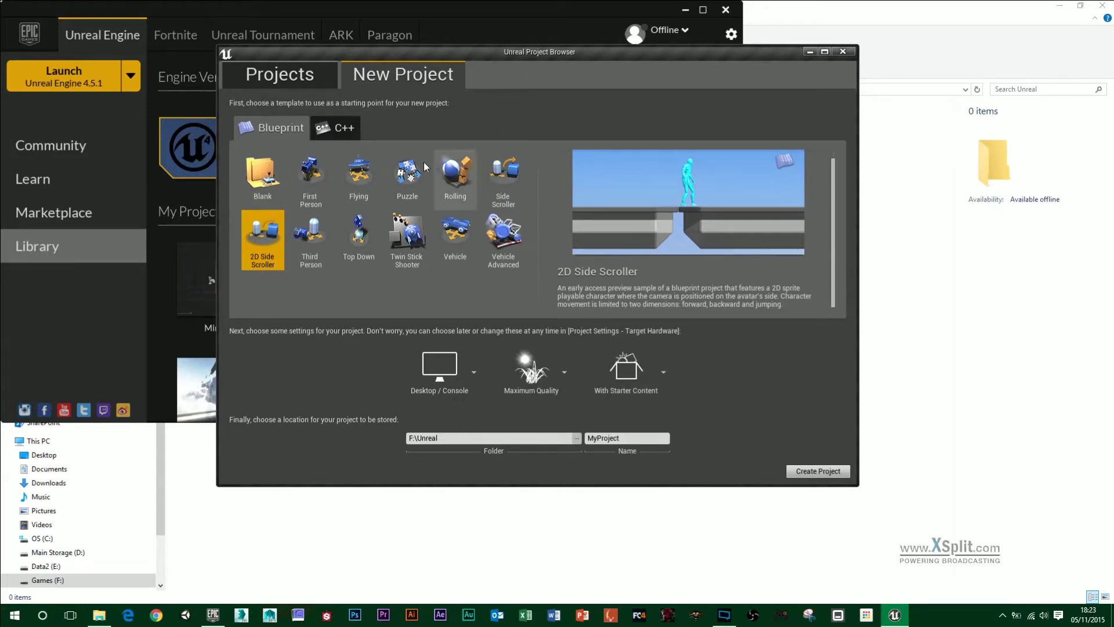
left_click(311, 176)
left_click(311, 235)
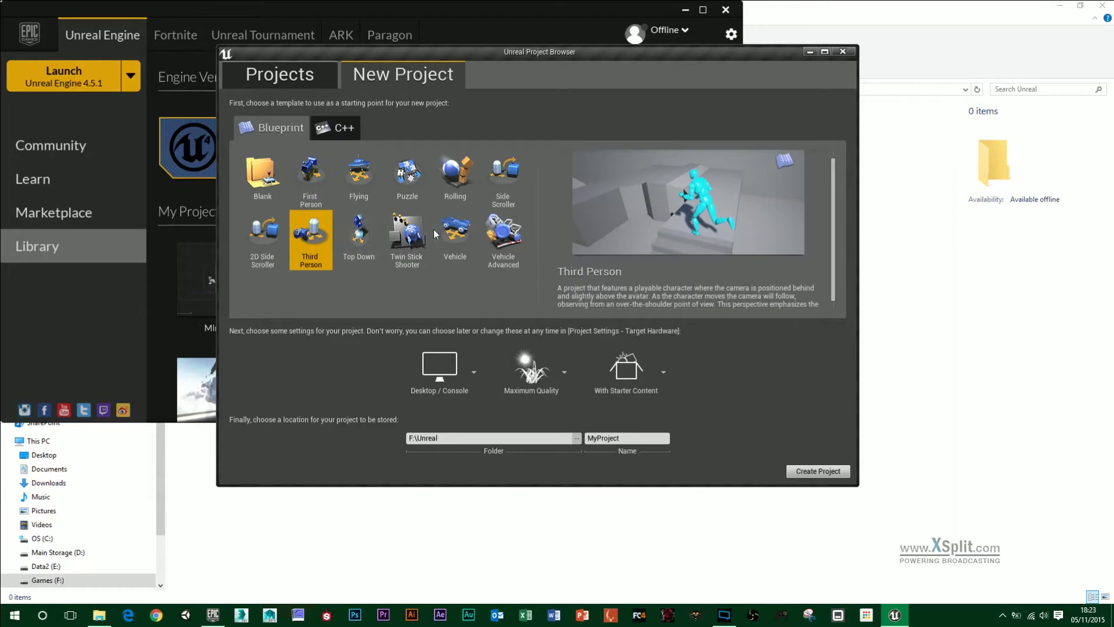
left_click(450, 238)
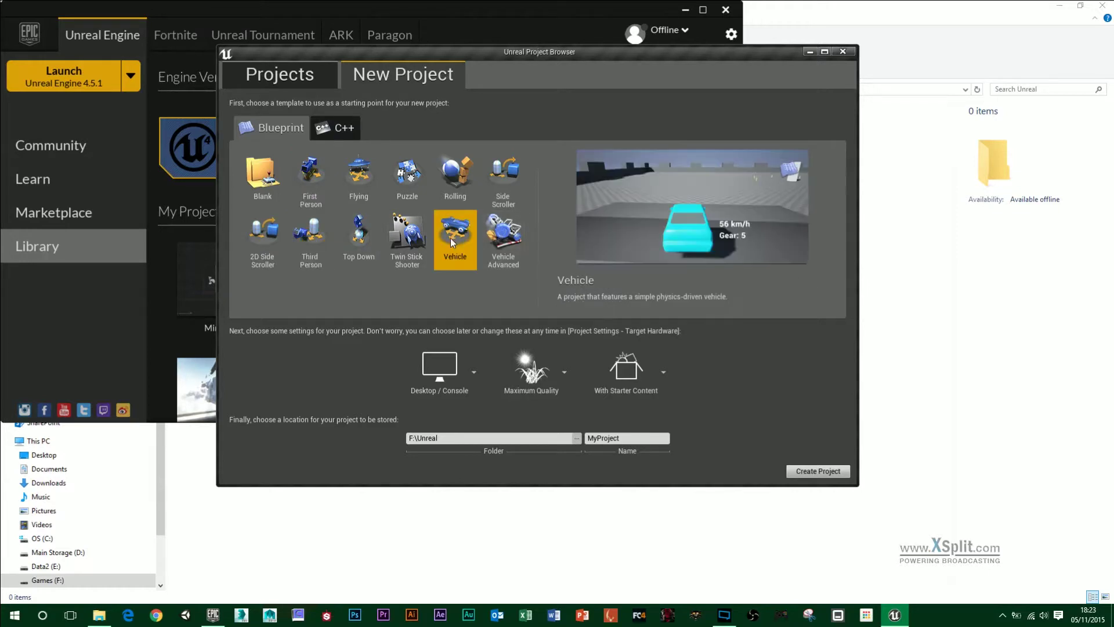
left_click(297, 75)
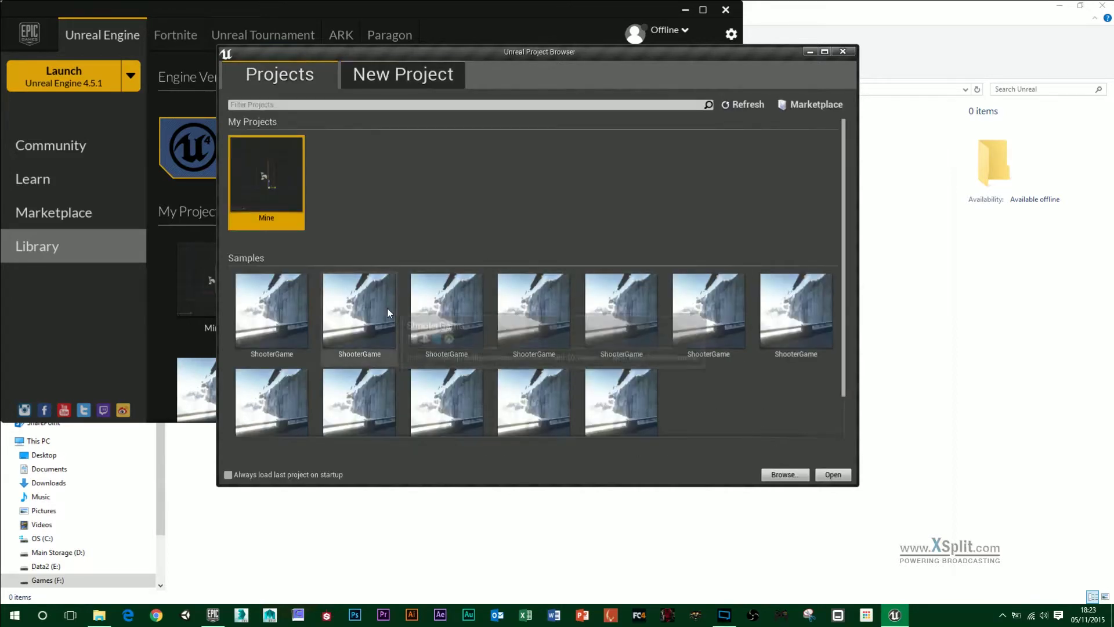
left_click(393, 76)
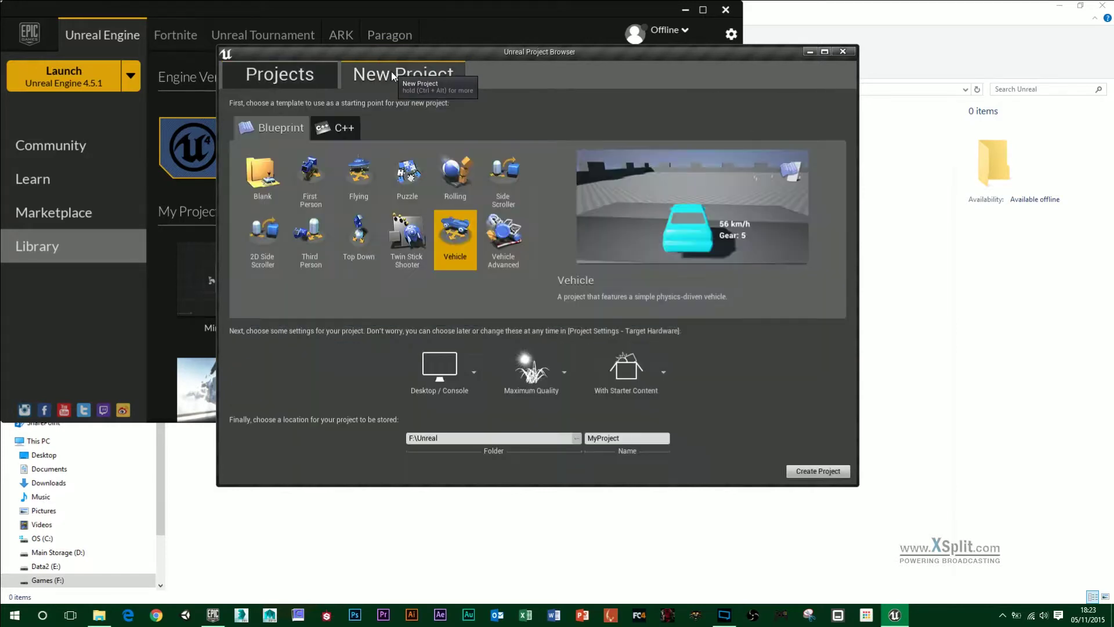
Choose the First Person Blueprint template and set the project's storage folder to Unreal on the F: drive
left_click(314, 184)
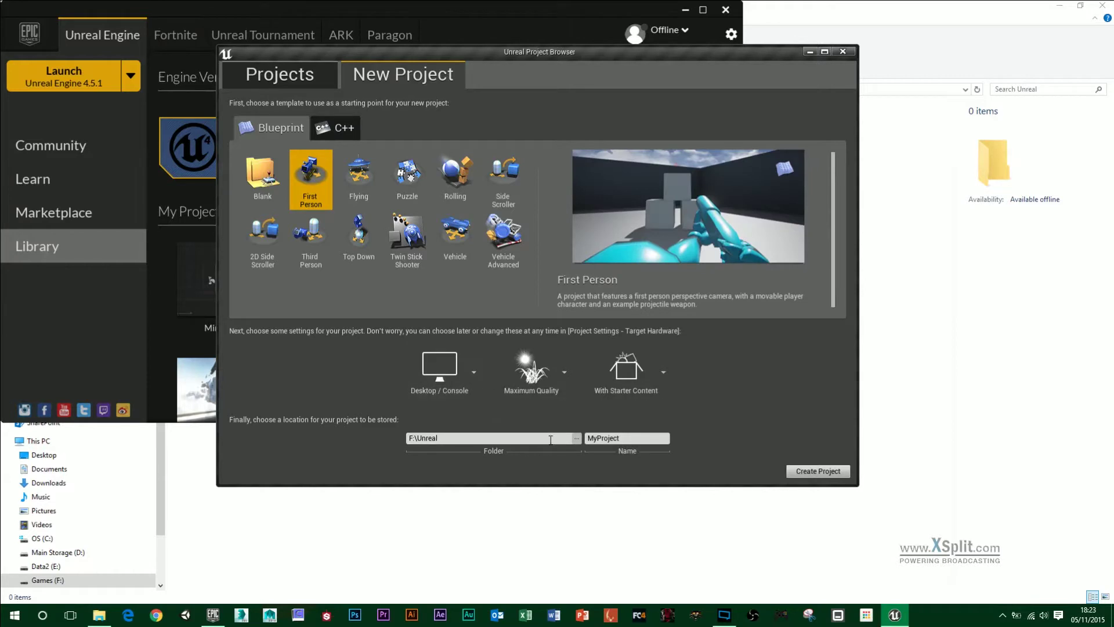
left_click(576, 439)
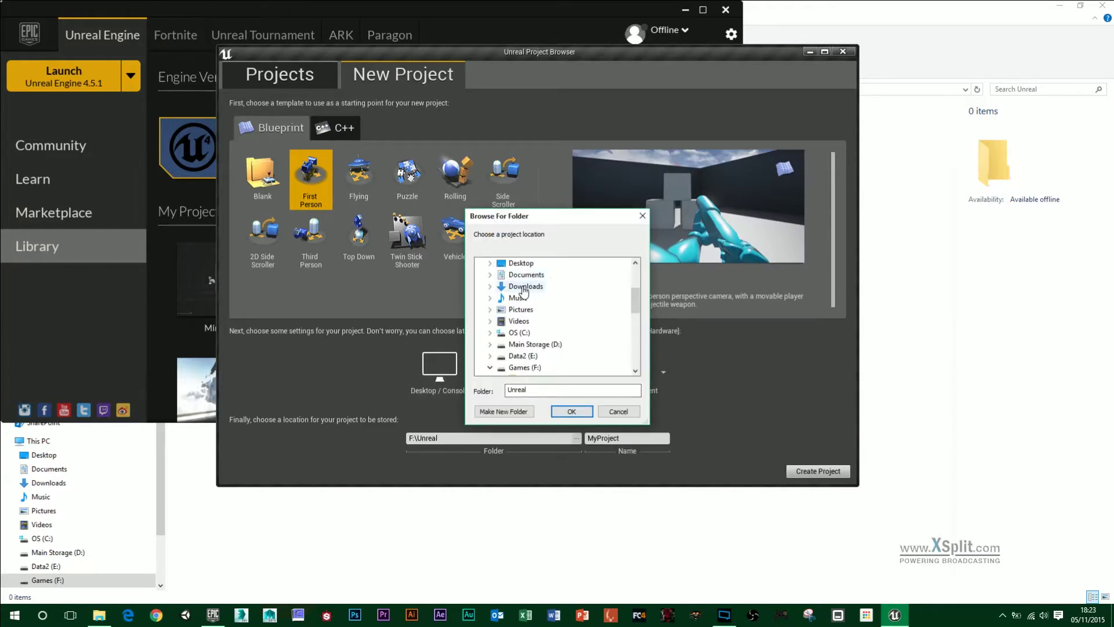
scroll(635, 297, "up", 3)
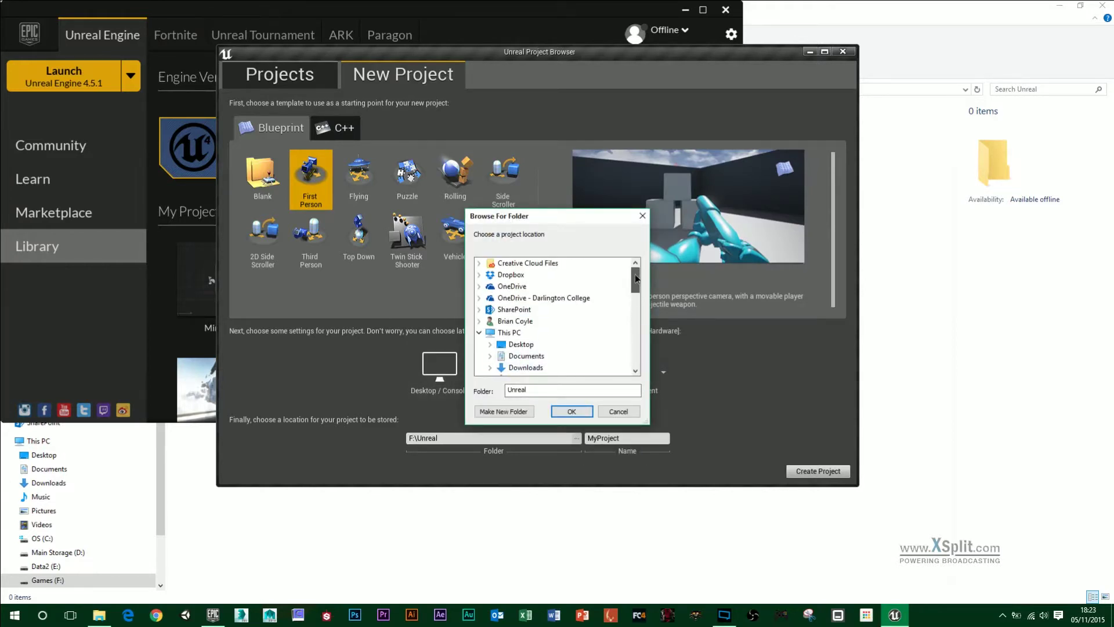
scroll(562, 360, "down", 4)
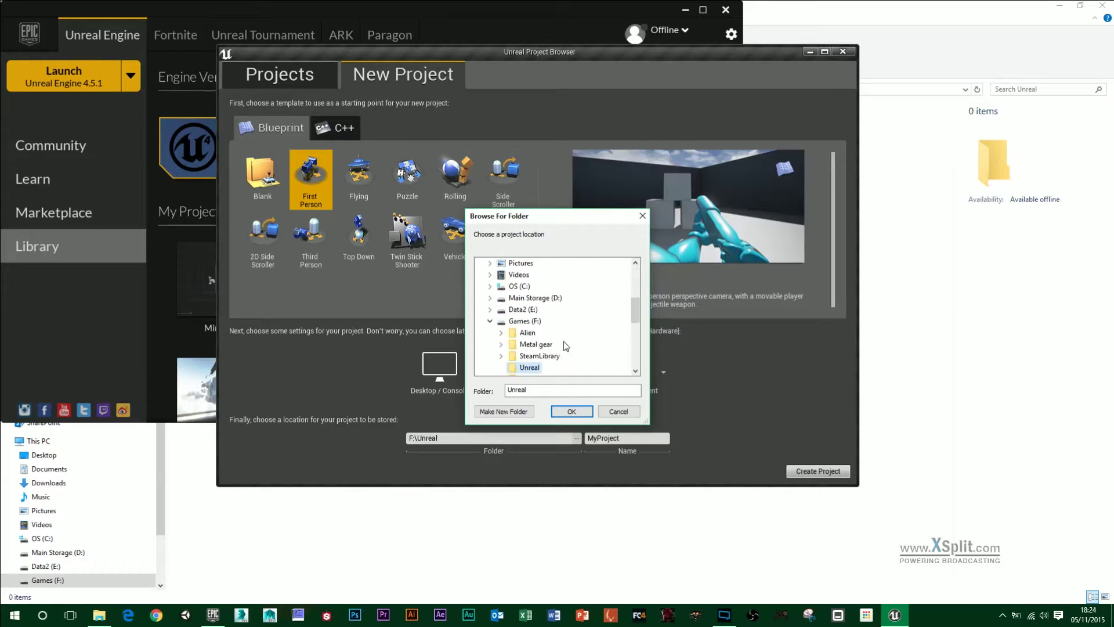
scroll(563, 341, "down", 1)
left_click(569, 412)
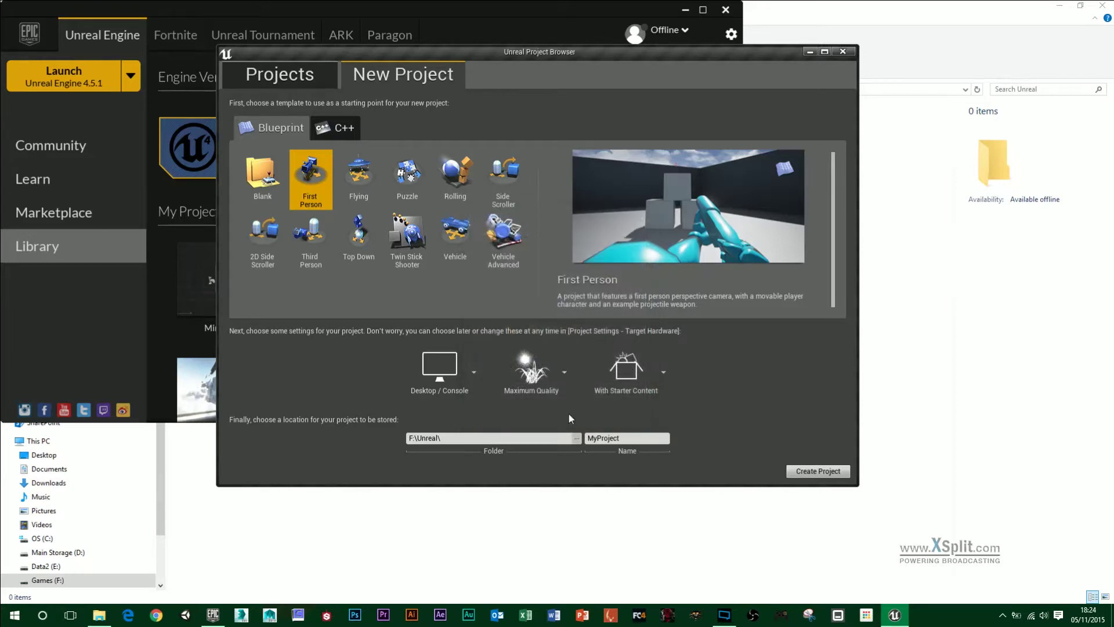
Name the new project Test and create it
double_click(587, 437)
type("Test")
left_click(815, 471)
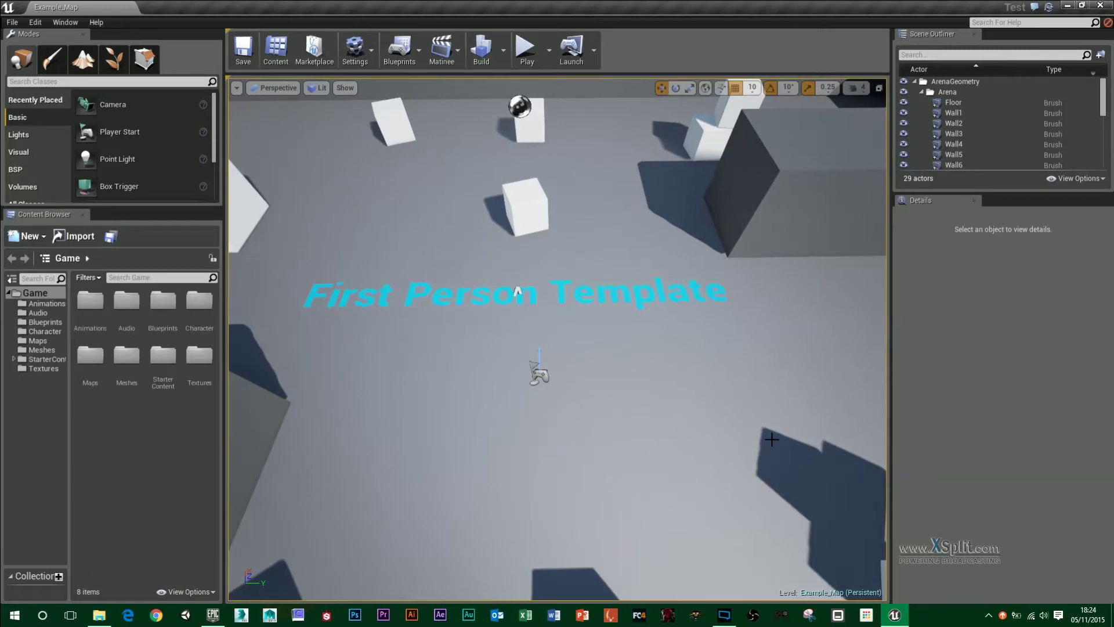
Play-test the level in the viewport by walking around and shooting at the cubes, and end the play session
right_click_drag(603, 408, 644, 261)
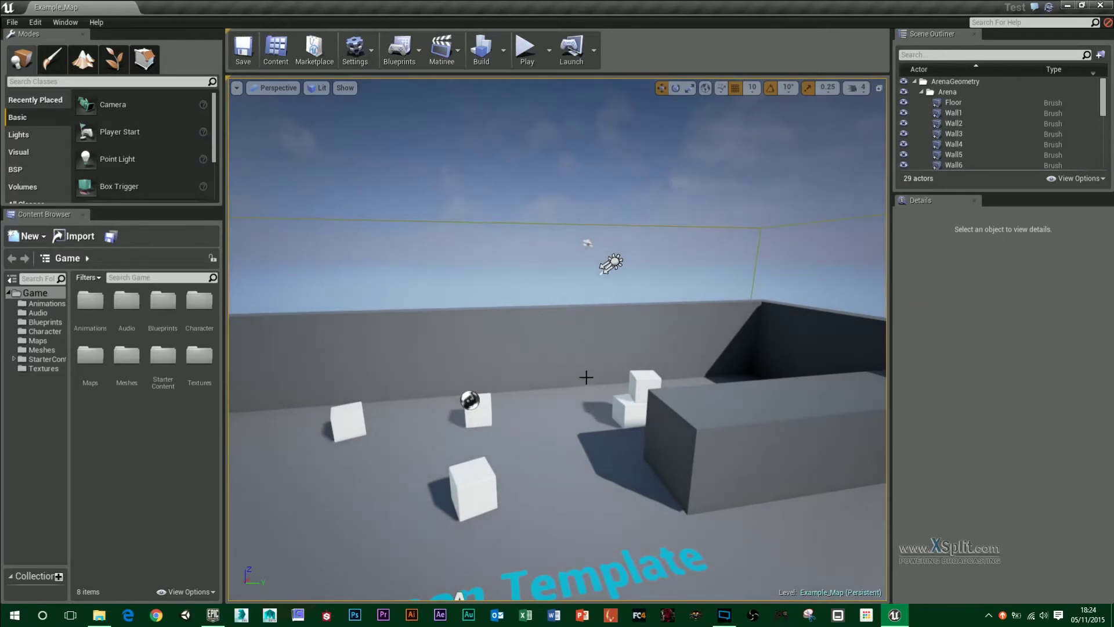
mouse_move(586, 377)
right_mouse_down()
mouse_move(586, 418)
mouse_move(586, 378)
right_mouse_up()
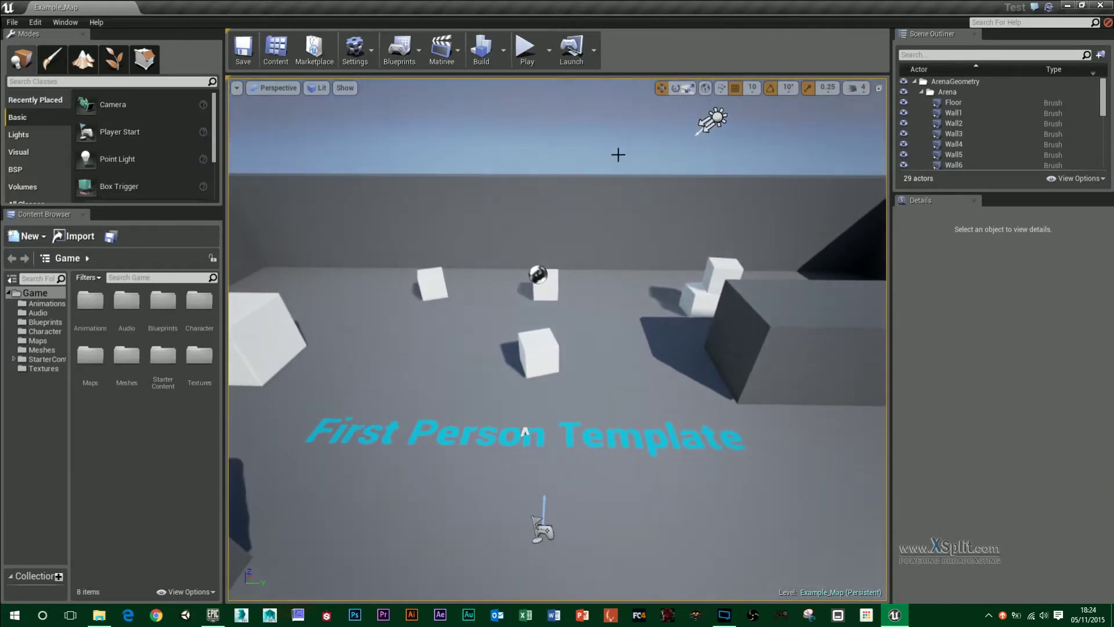
left_click(539, 50)
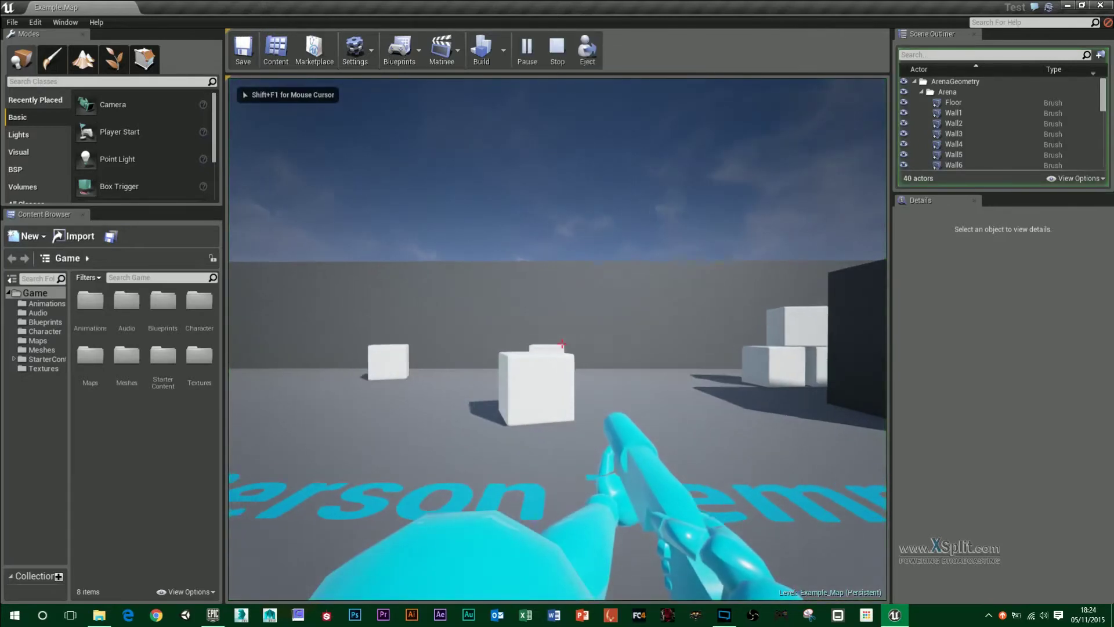
left_click(562, 343)
left_click(562, 343)
left_click(562, 343)
left_click(562, 343)
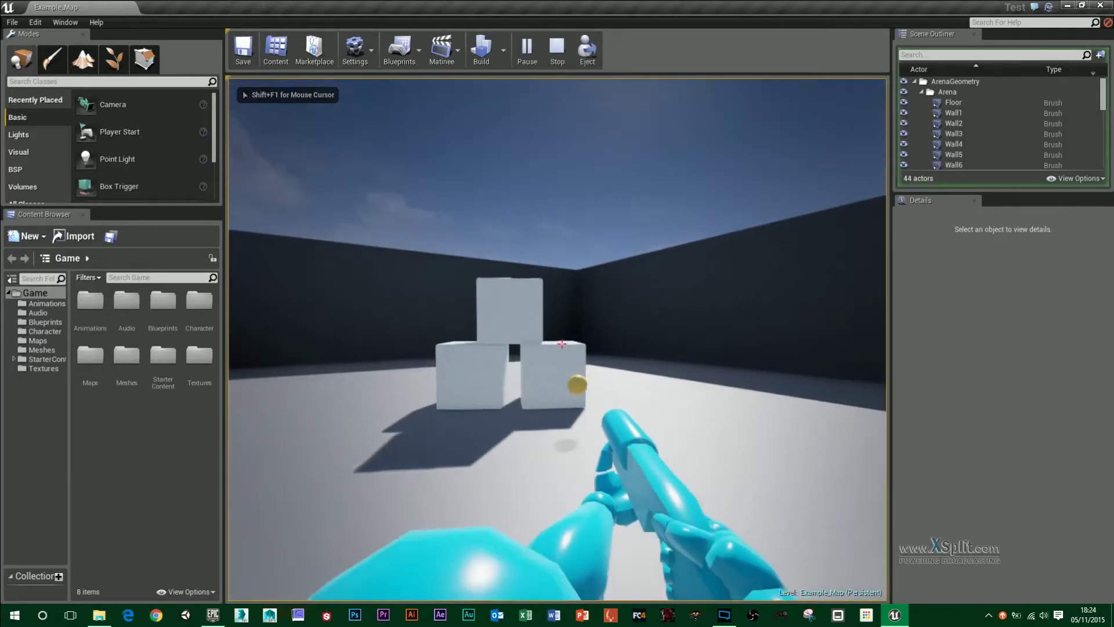
key("w")
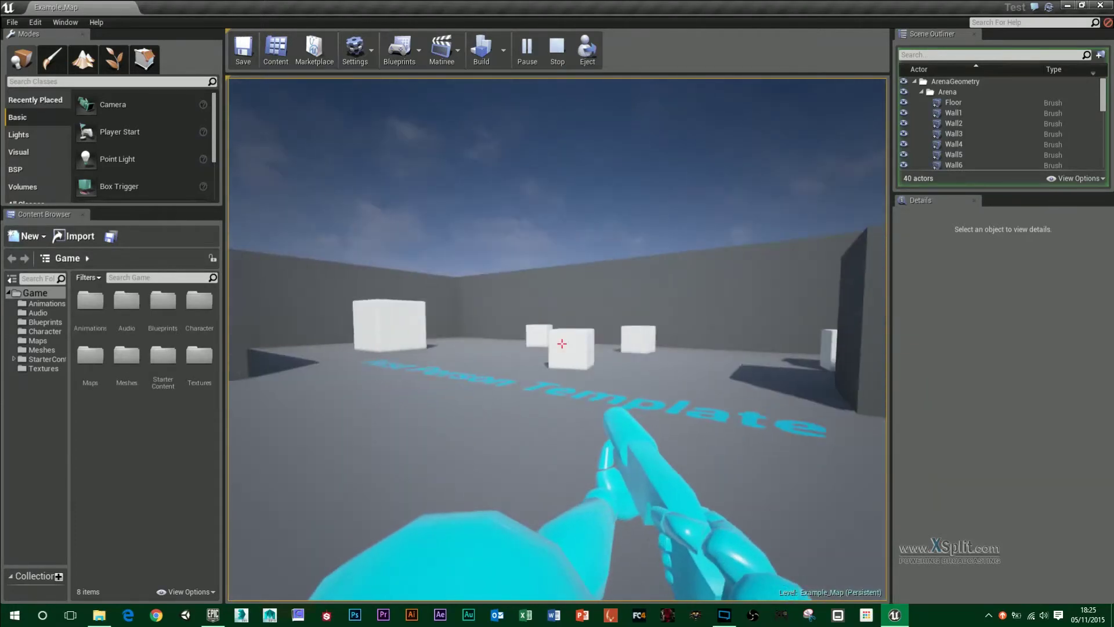
key("w")
left_click(562, 344)
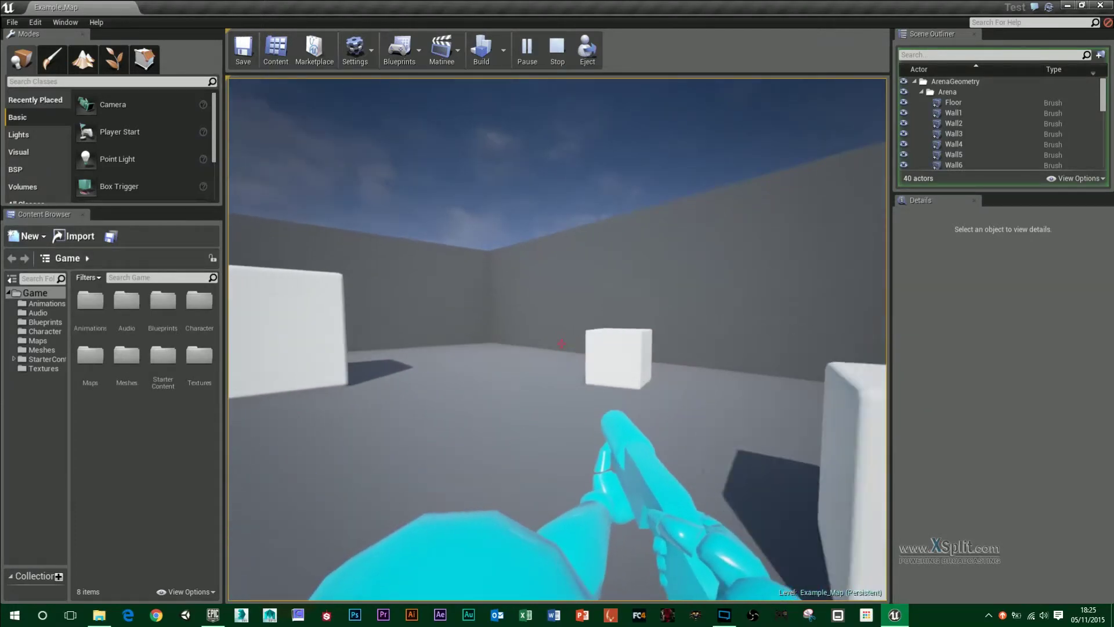
key("Escape")
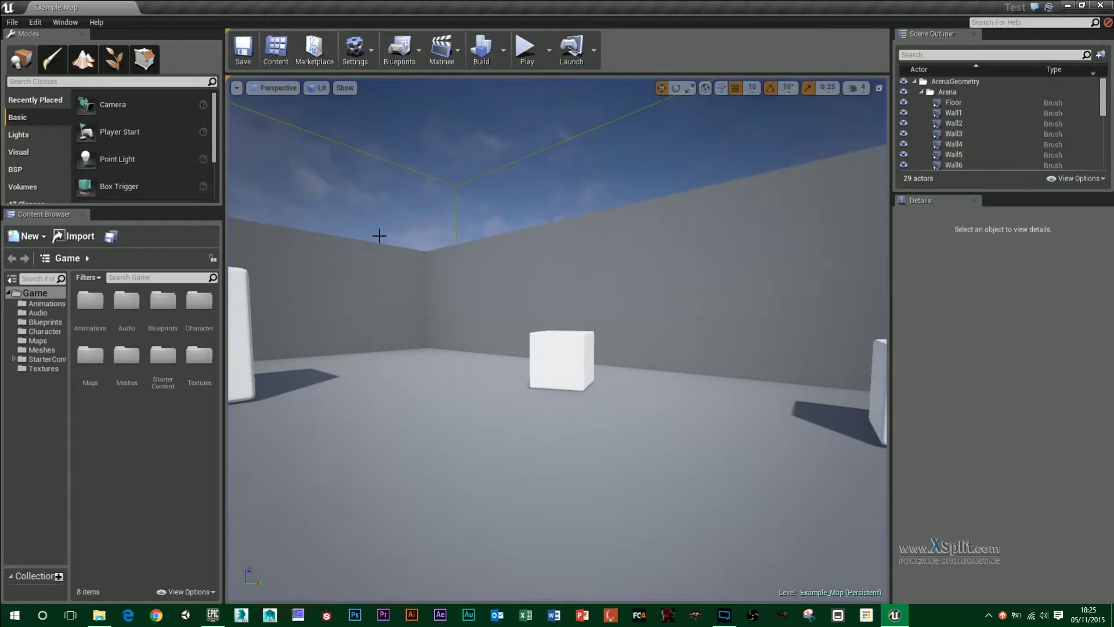
left_click(502, 56)
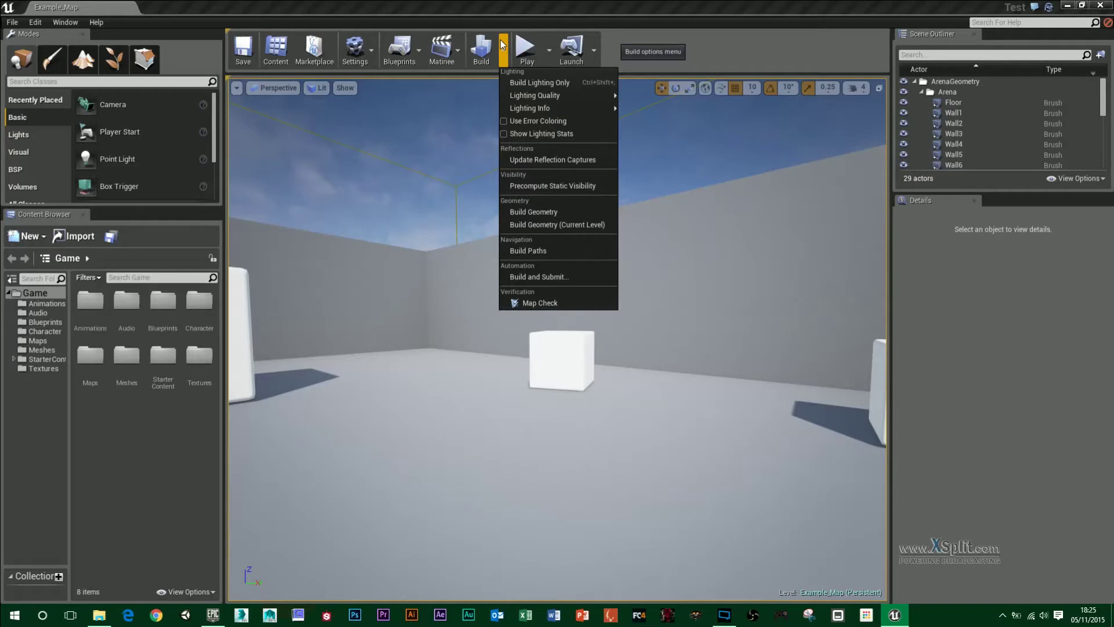
left_click(461, 48)
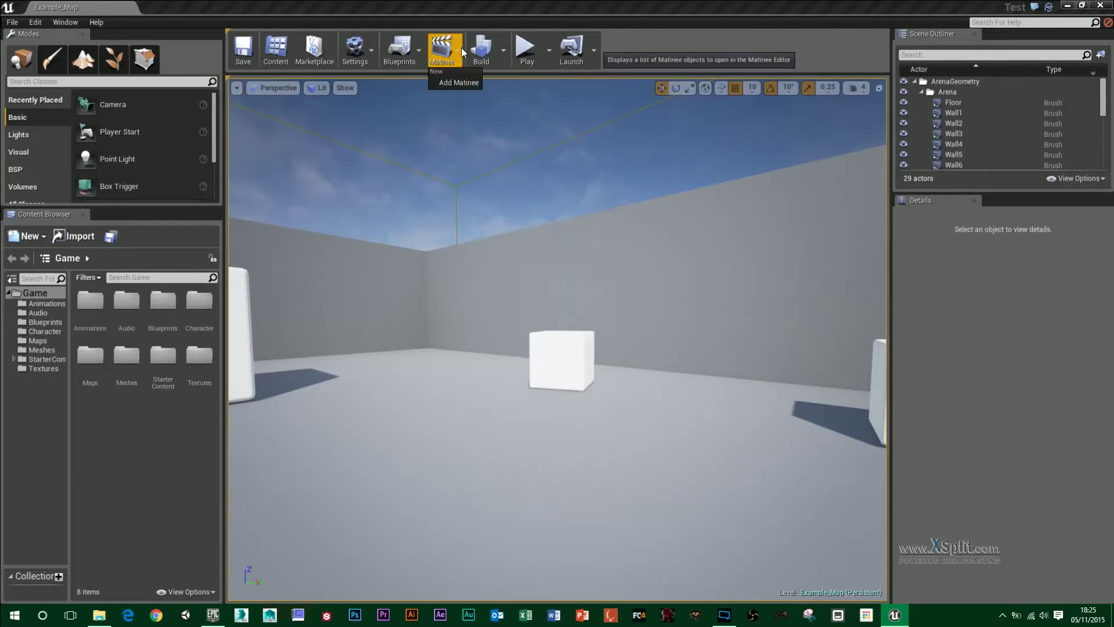
left_click(419, 51)
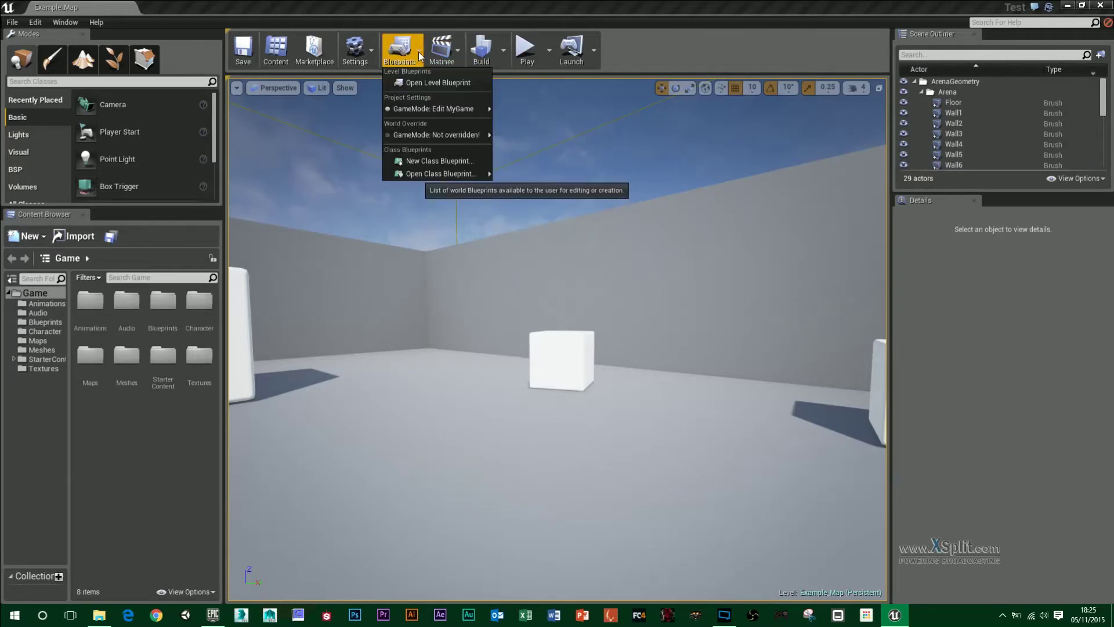
left_click(368, 50)
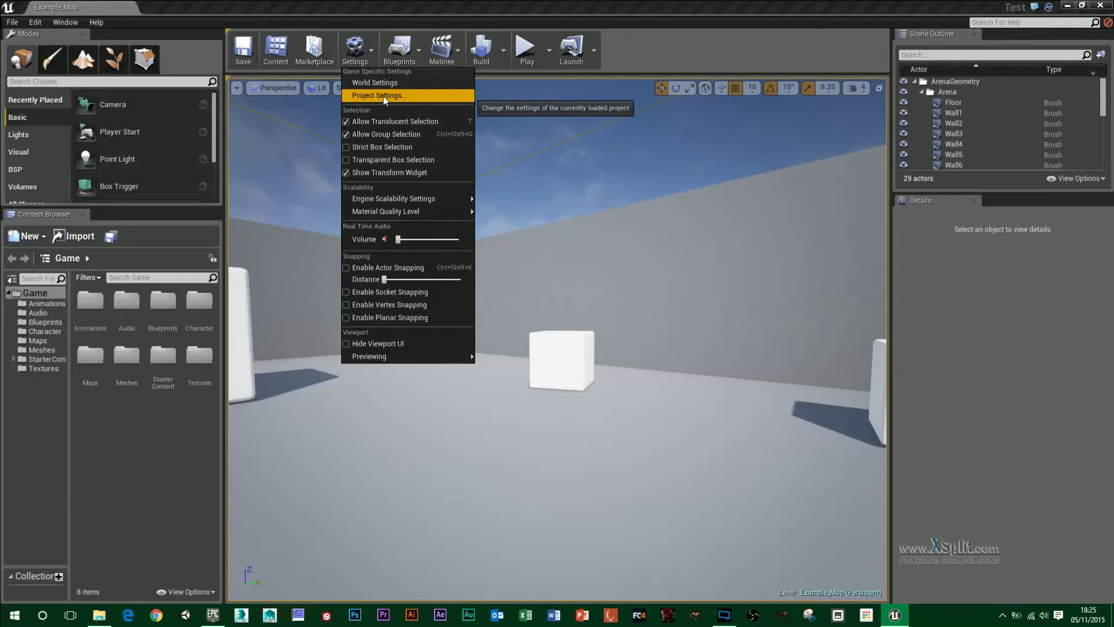
left_click(675, 50)
Select the small cube Cube01 beyond the player start to examine its transform, mobility, mesh and material details
right_click_drag(594, 270, 608, 285)
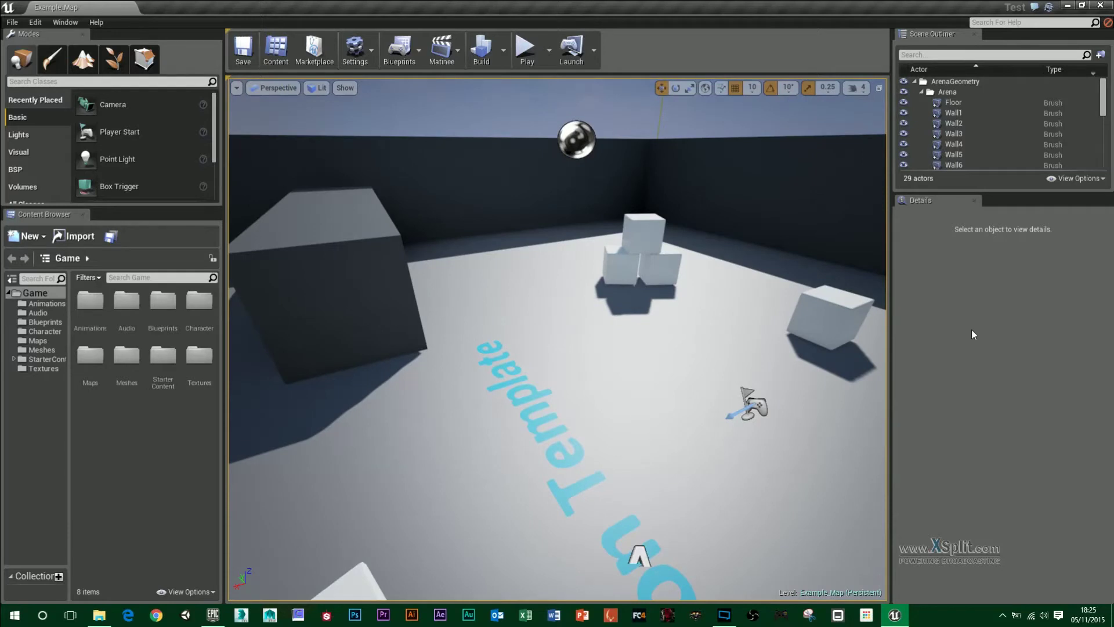
right_click_drag(674, 351, 609, 319)
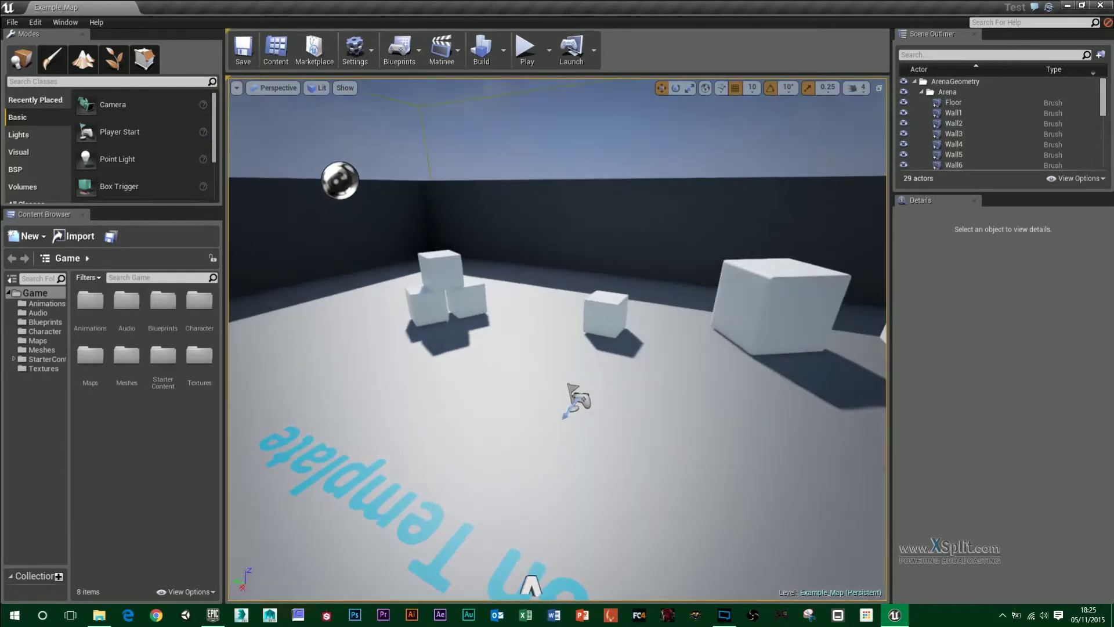
left_click(609, 323)
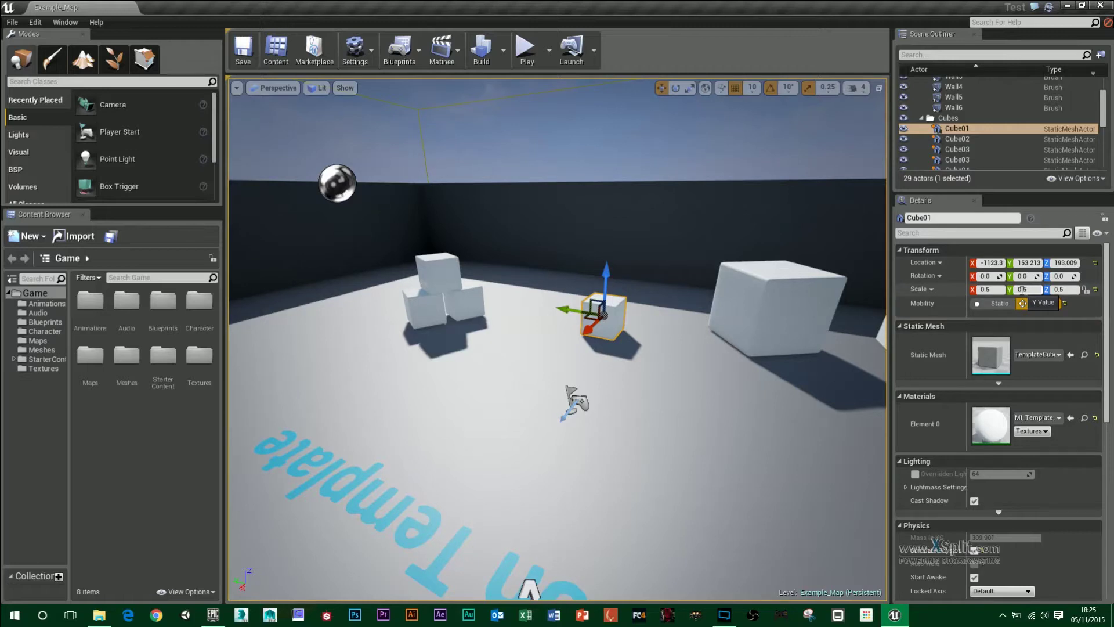
left_click(1040, 303)
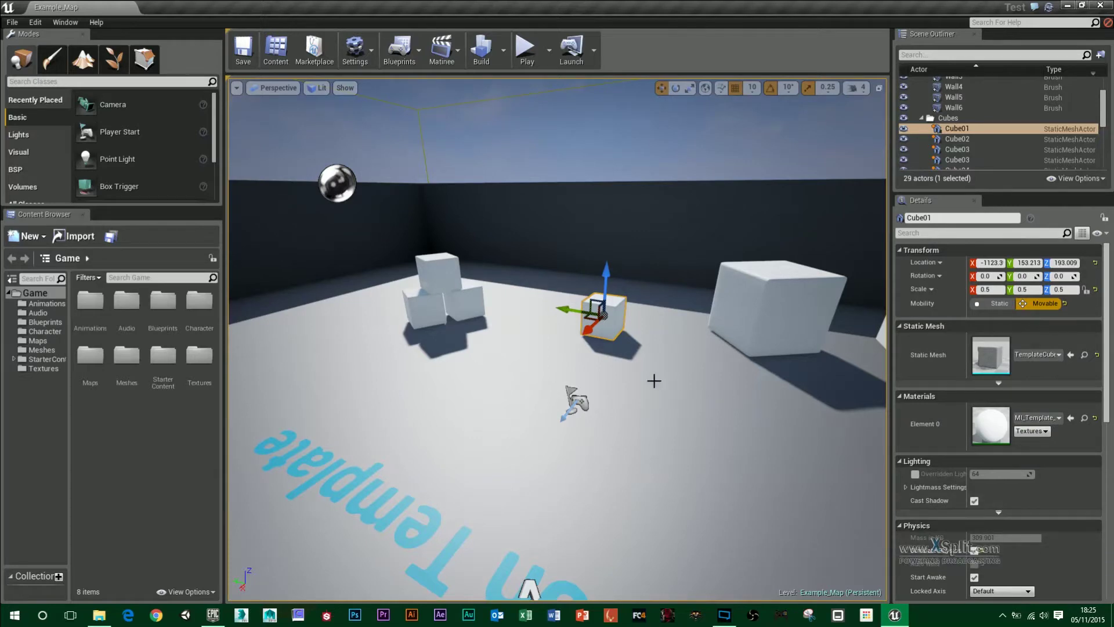
Select the stationary directional light above the arena to examine its transform and light properties
right_click_drag(671, 410, 585, 327)
right_click_drag(659, 365, 647, 306)
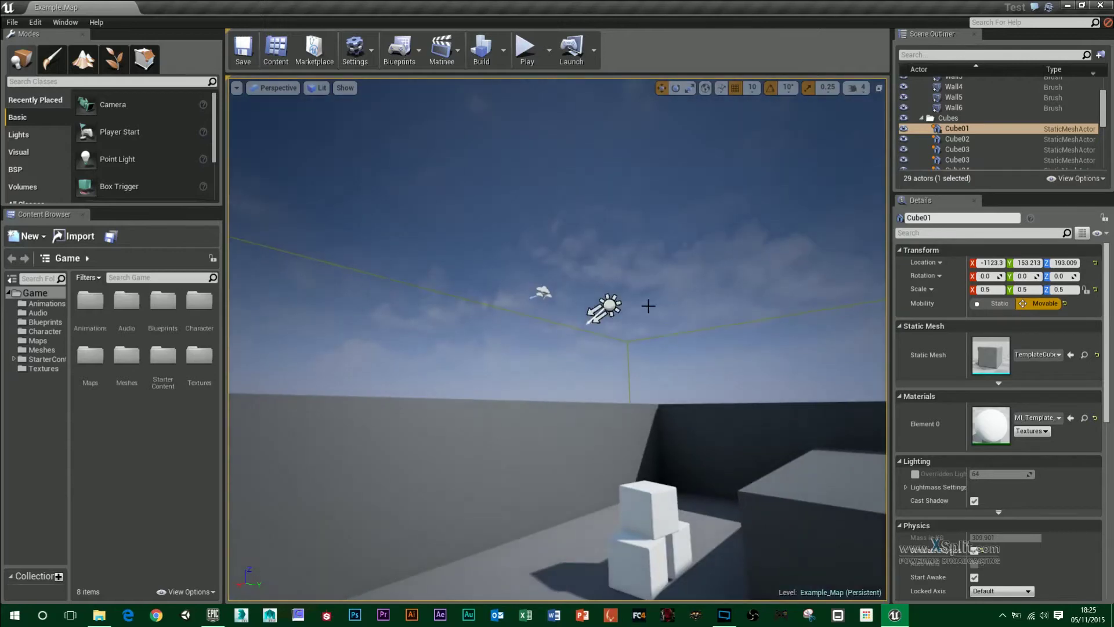
left_click(612, 307)
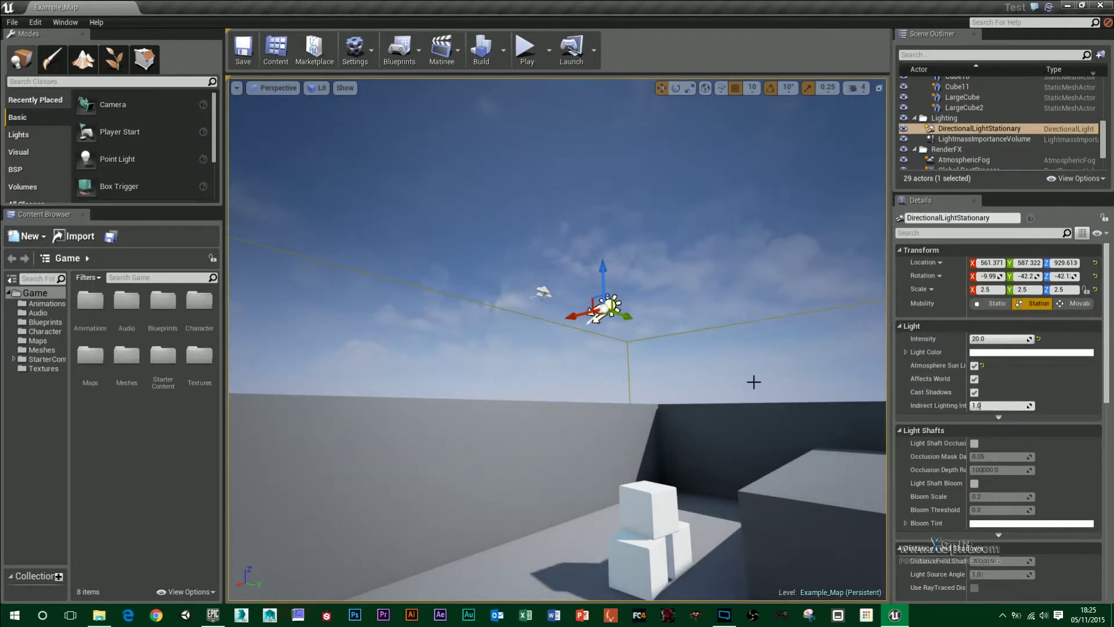
right_click_drag(755, 380, 714, 406)
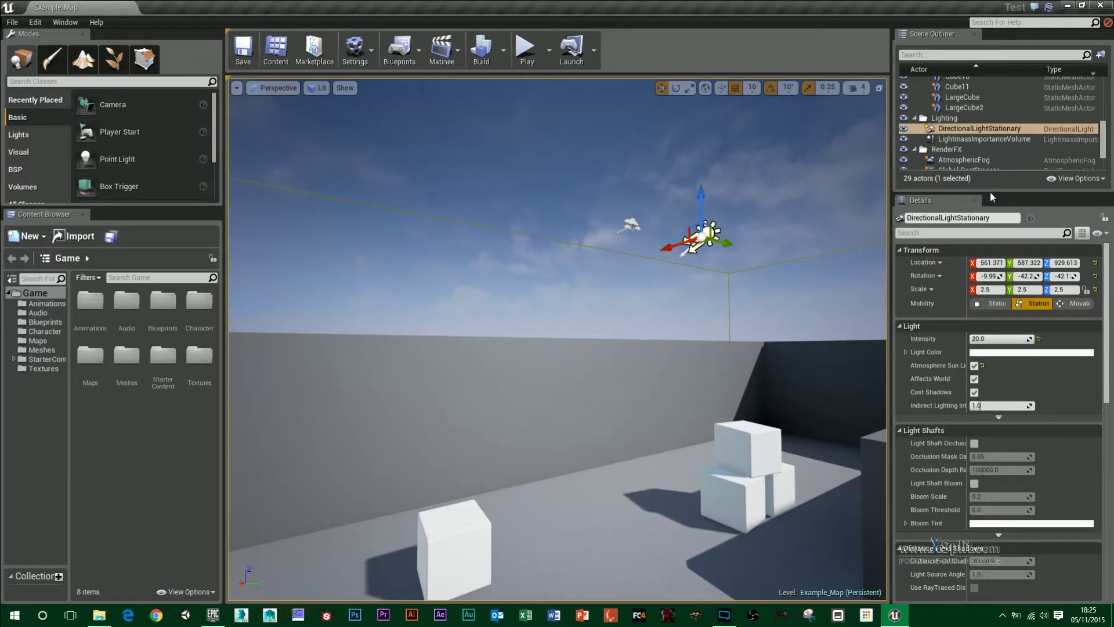
Enlarge the Scene Outliner to show the full actor list and collapse its Cubes folder
left_click_drag(987, 195, 961, 441)
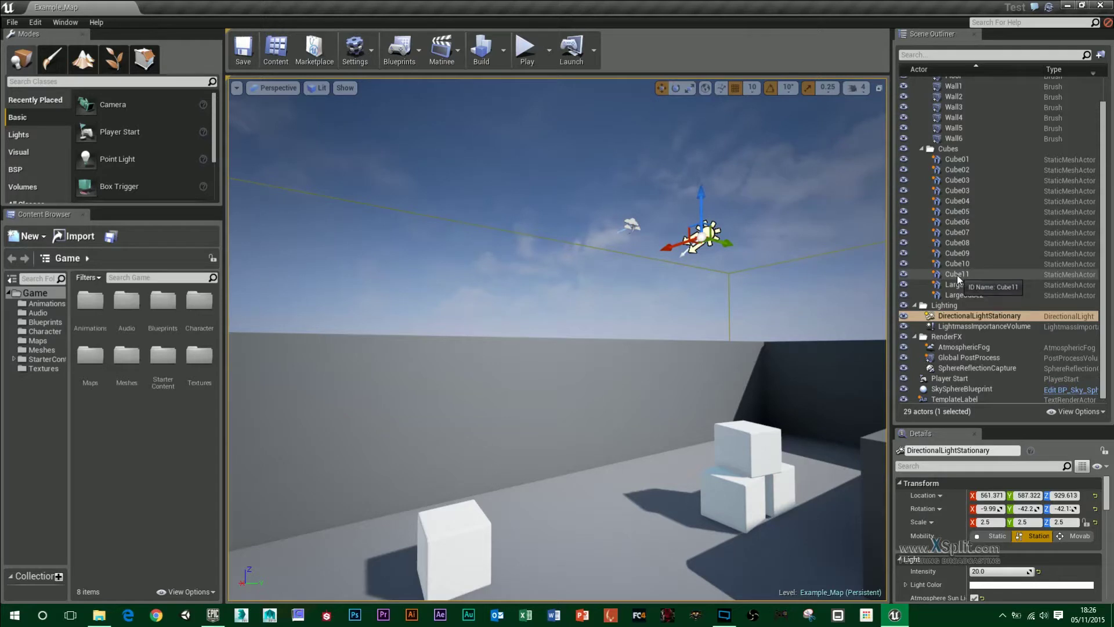
scroll(957, 274, "up", 2)
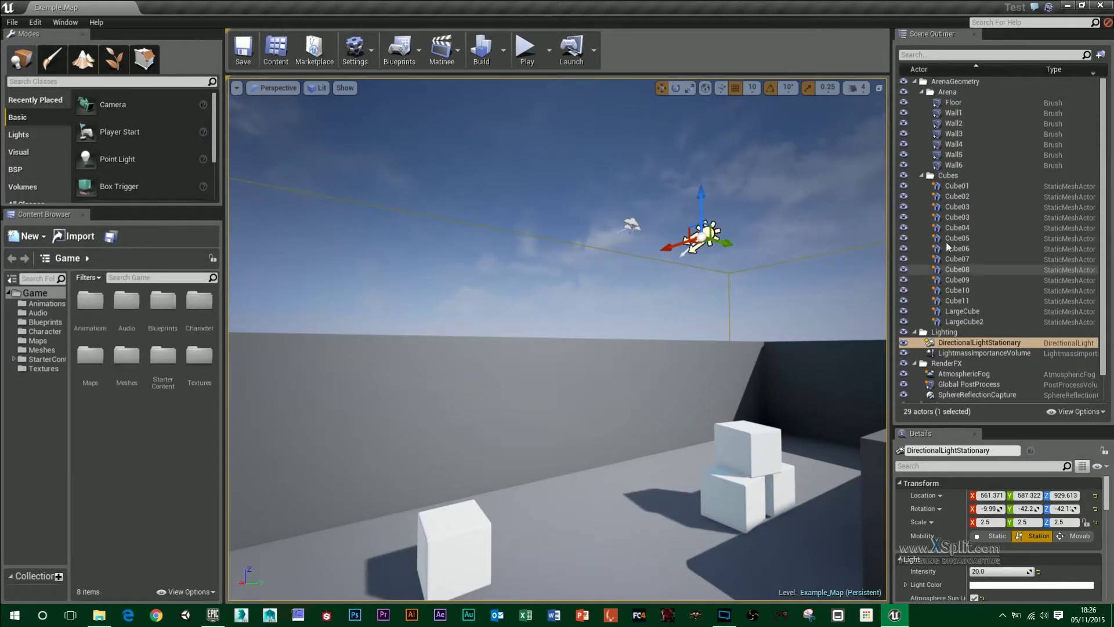
left_click(922, 175)
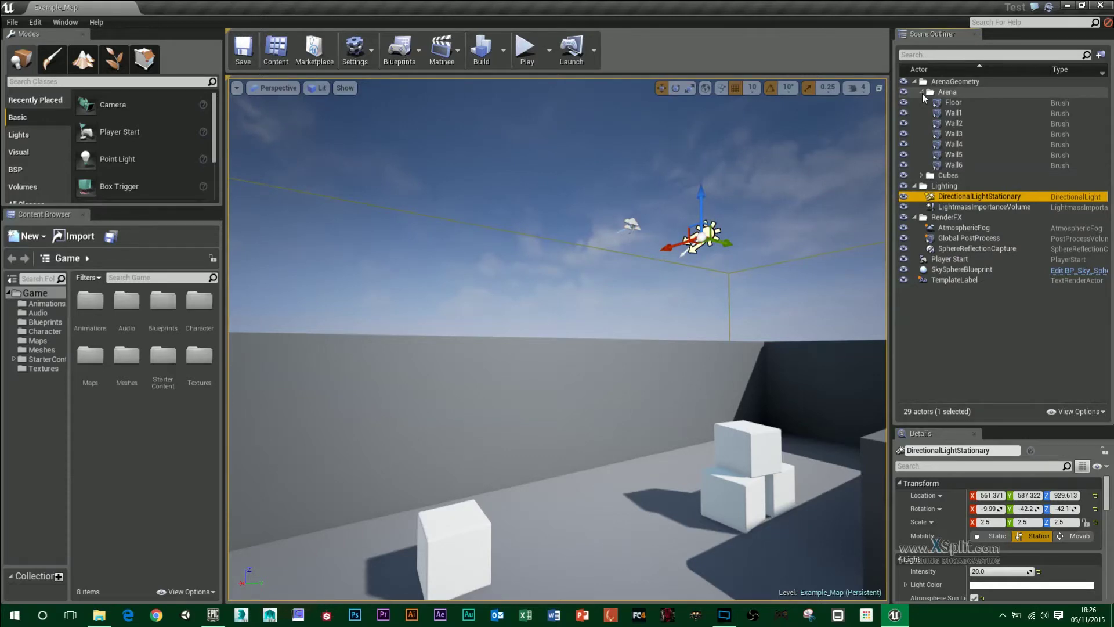
Open the Props folder inside StarterContent in the Content Browser
right_click_drag(728, 291, 876, 290)
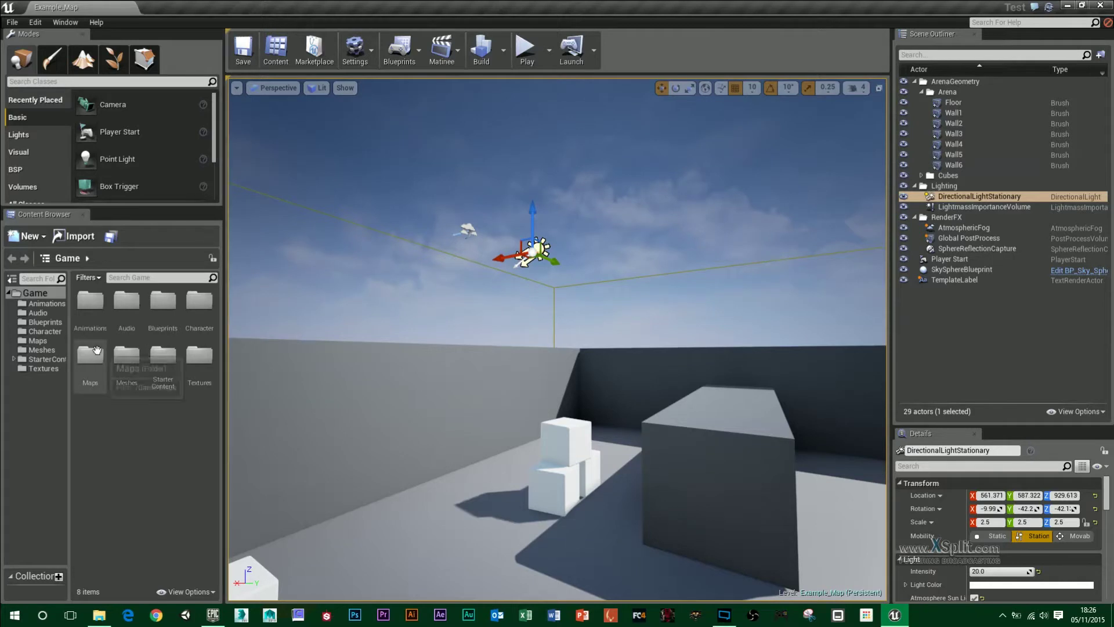
left_click(60, 360)
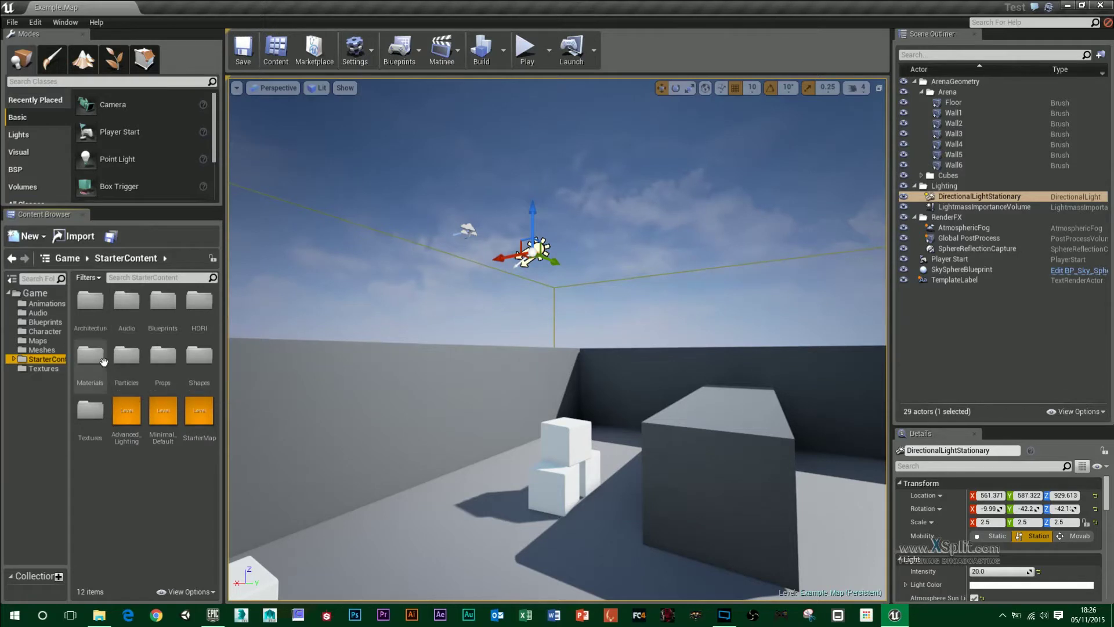
double_click(162, 355)
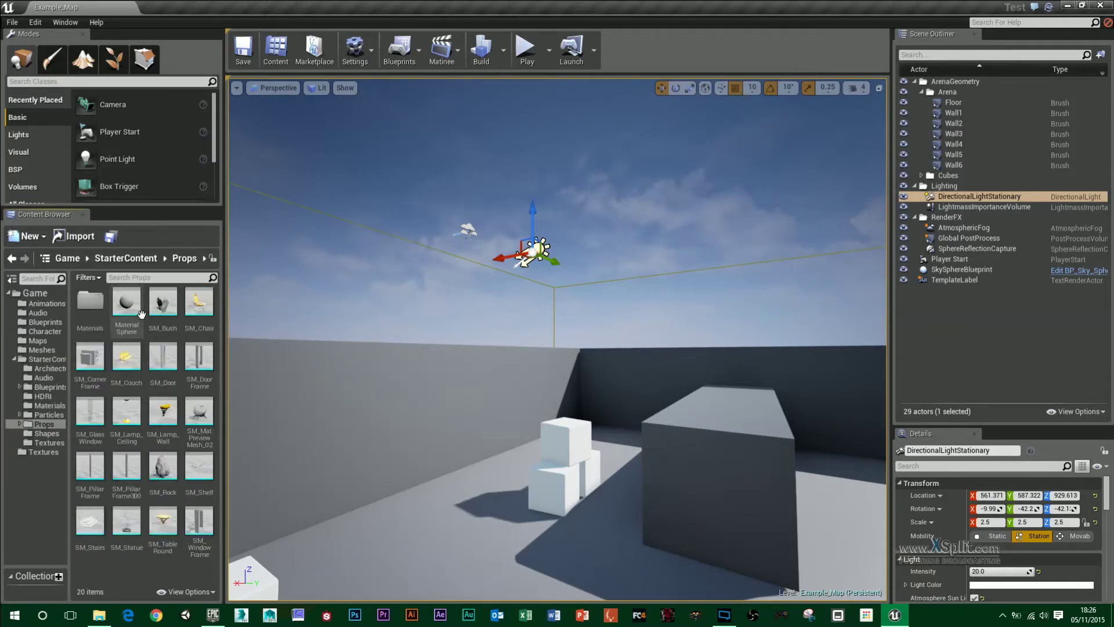
Place the SM_Bush prop on the arena floor beside the stacked small white cubes
left_click(165, 307)
left_click_drag(166, 311, 472, 518)
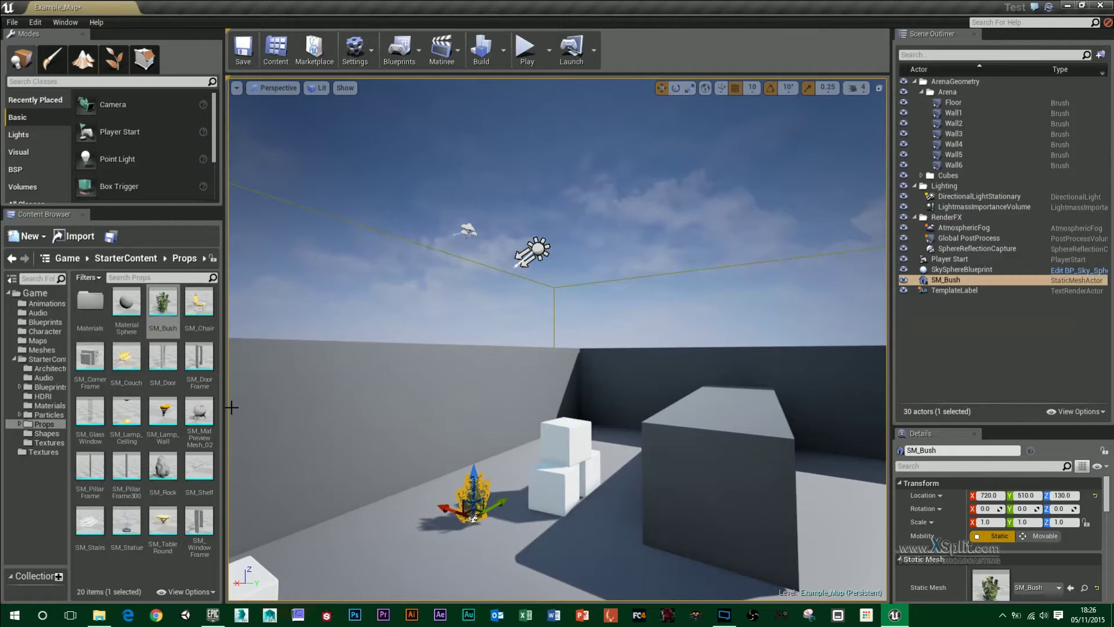
right_click_drag(472, 403, 406, 471)
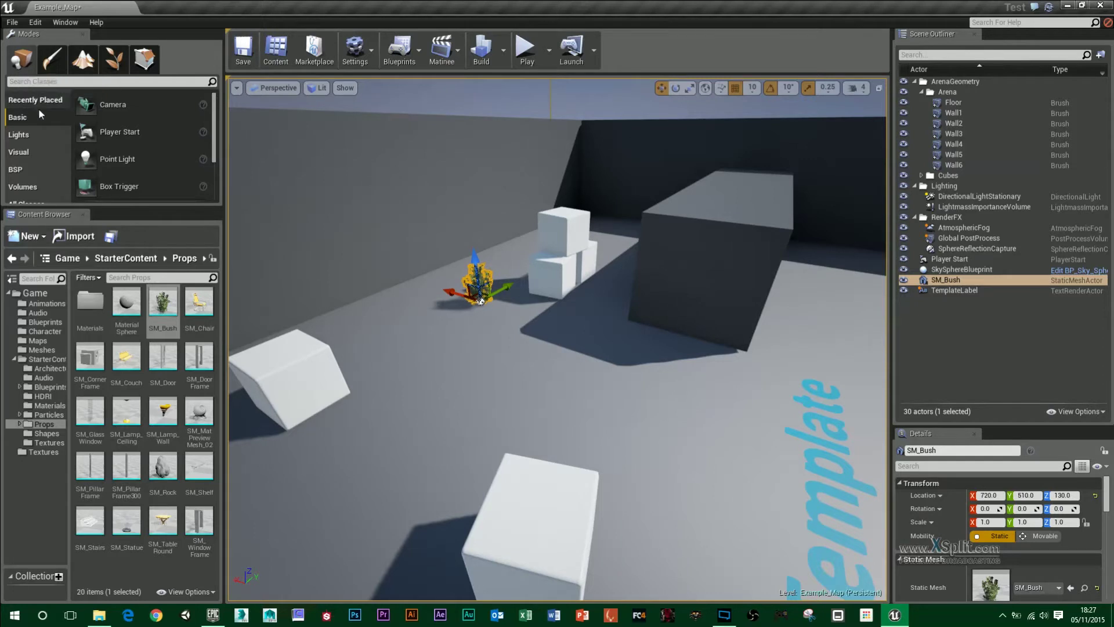
Place a point light in front of the stacked white cubes and delete it again
left_click_drag(116, 159, 567, 368)
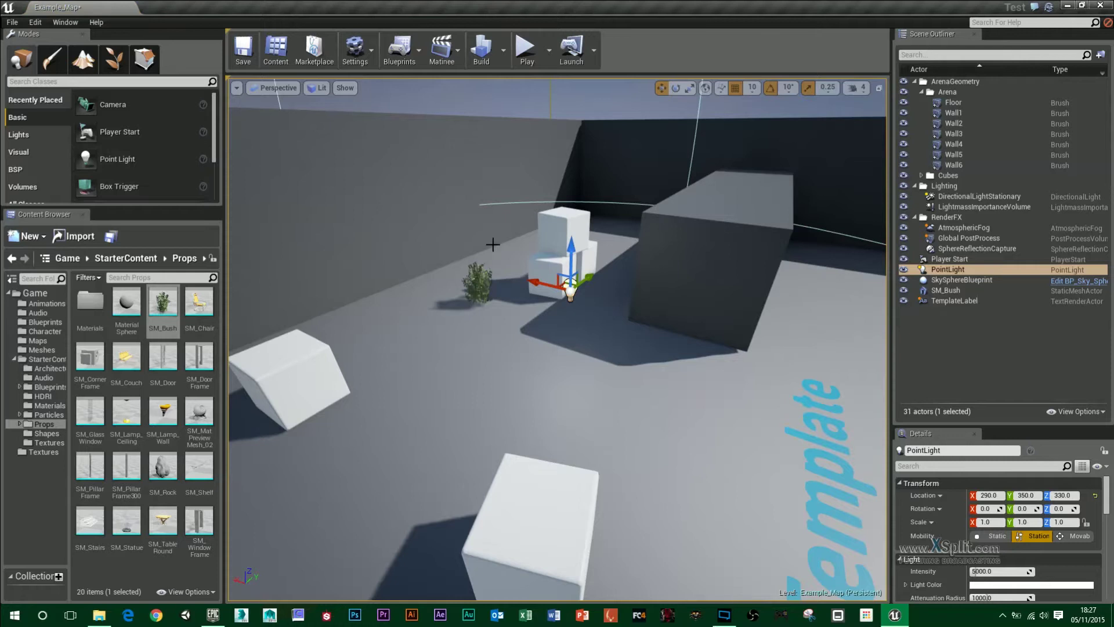
key("Delete")
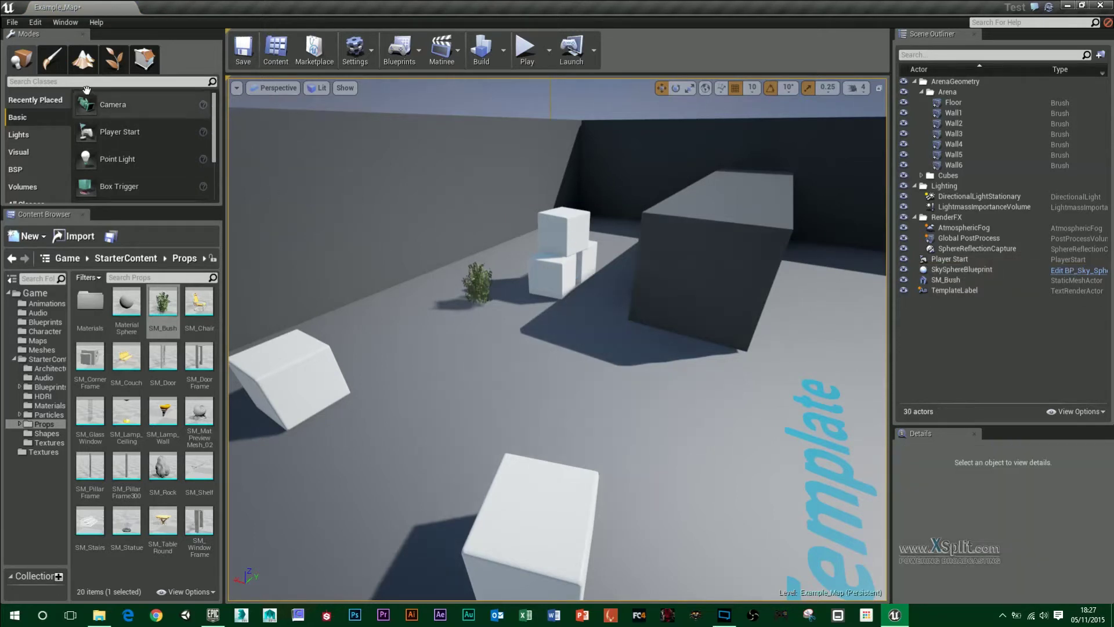
Look through the mesh paint, landscape, foliage and geometry editing modes to examine their options
left_click(52, 59)
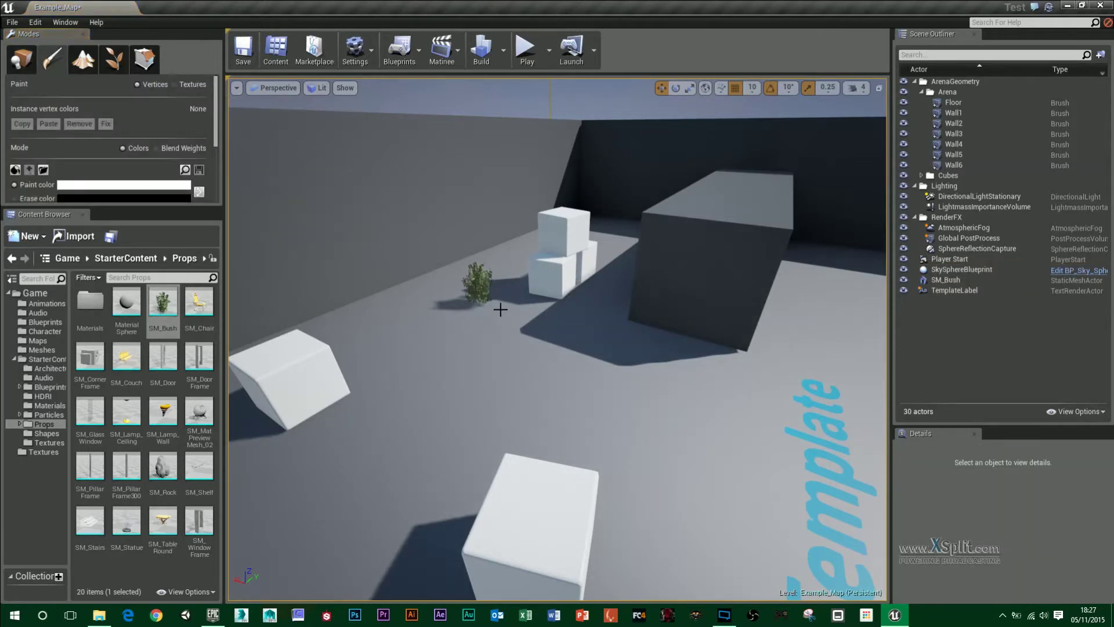
left_click(83, 58)
right_click_drag(435, 286, 481, 256)
left_click(118, 67)
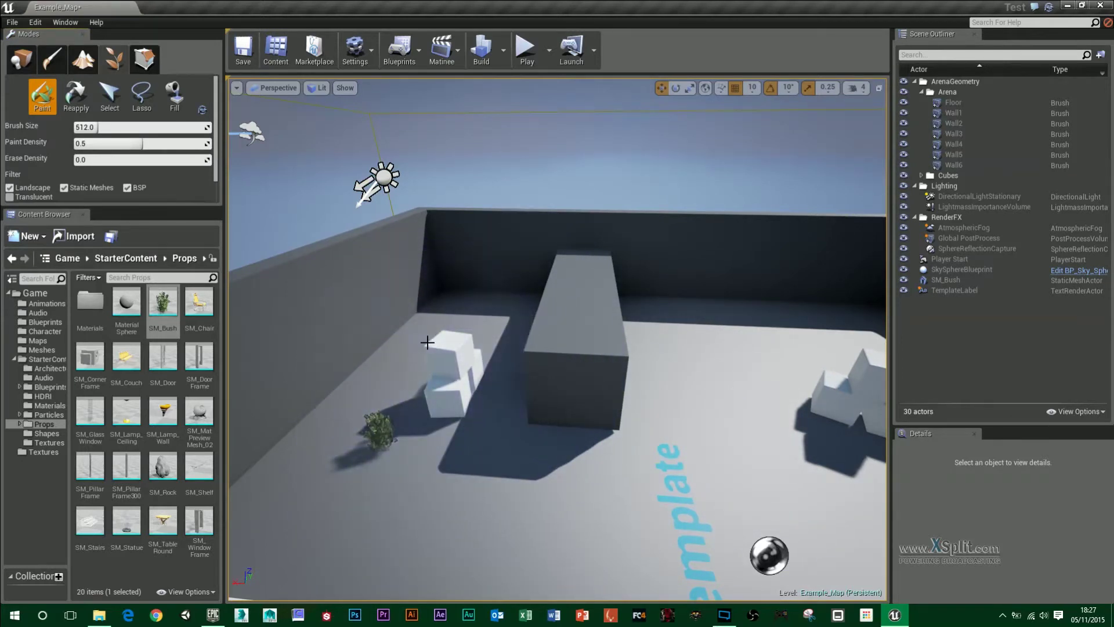
left_click(144, 67)
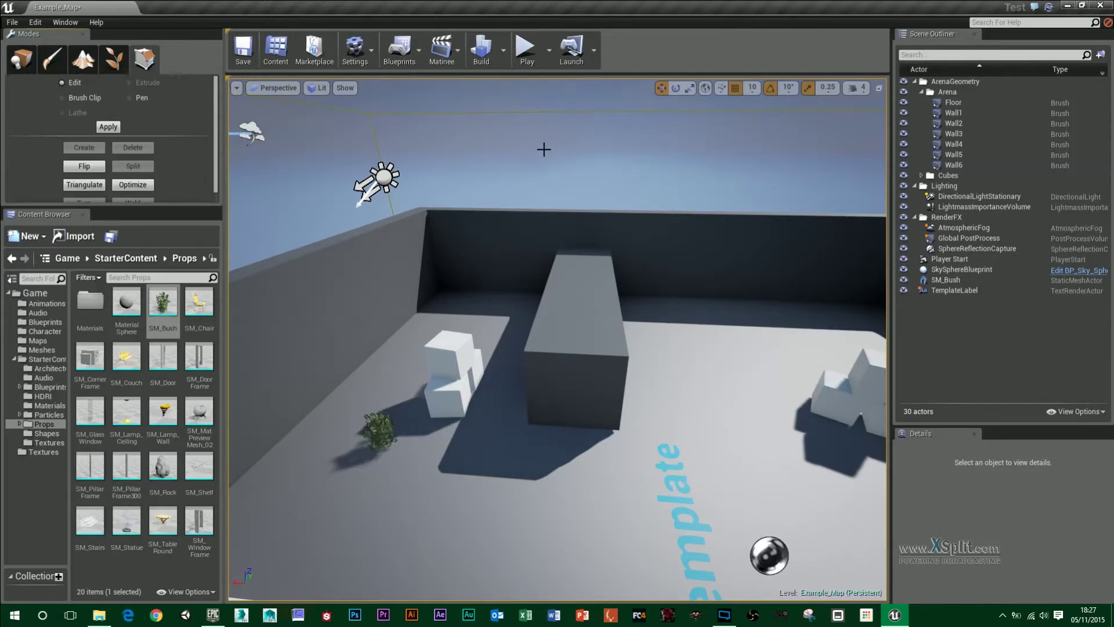
right_click_drag(547, 238, 705, 269)
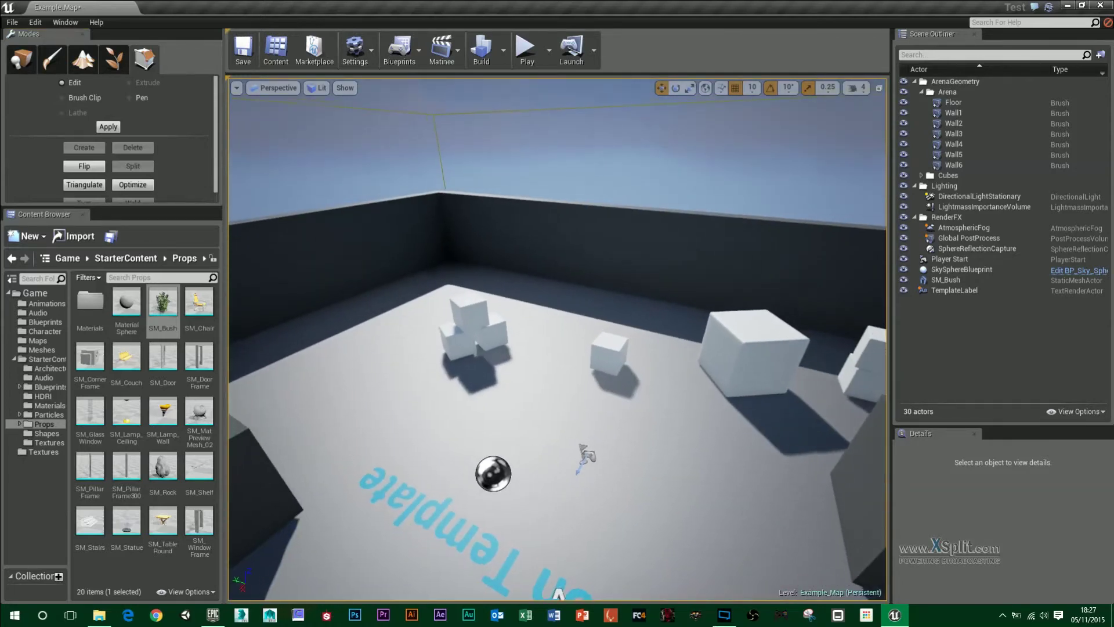
Create a new level with a sky and checkered floor, discarding the unsaved changes to Example_Map
left_click(12, 22)
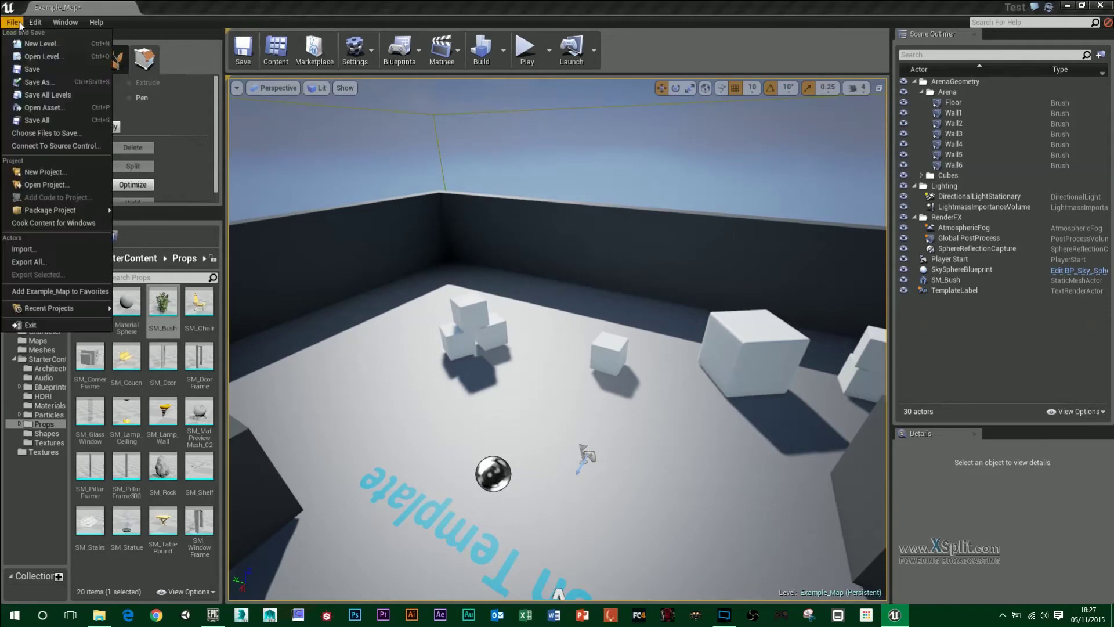
left_click(39, 44)
left_click(464, 246)
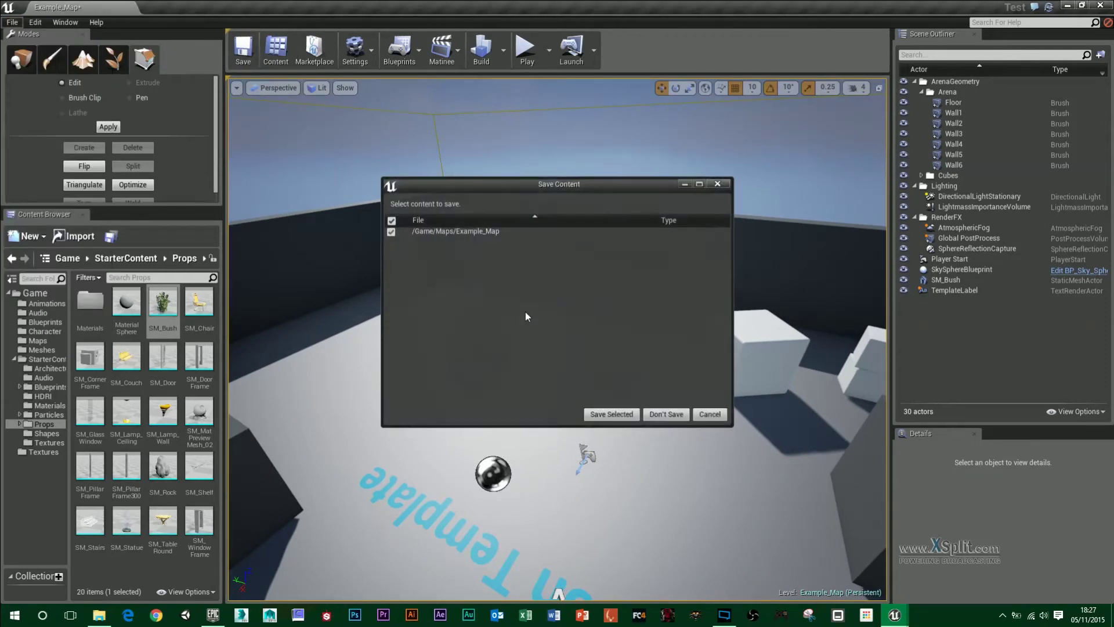
left_click(667, 414)
Enlarge the Details area and delete the checkered floor mesh SM_Template_Map_Floor from the new level
right_click_drag(679, 368, 709, 252)
right_click_drag(367, 88, 623, 363)
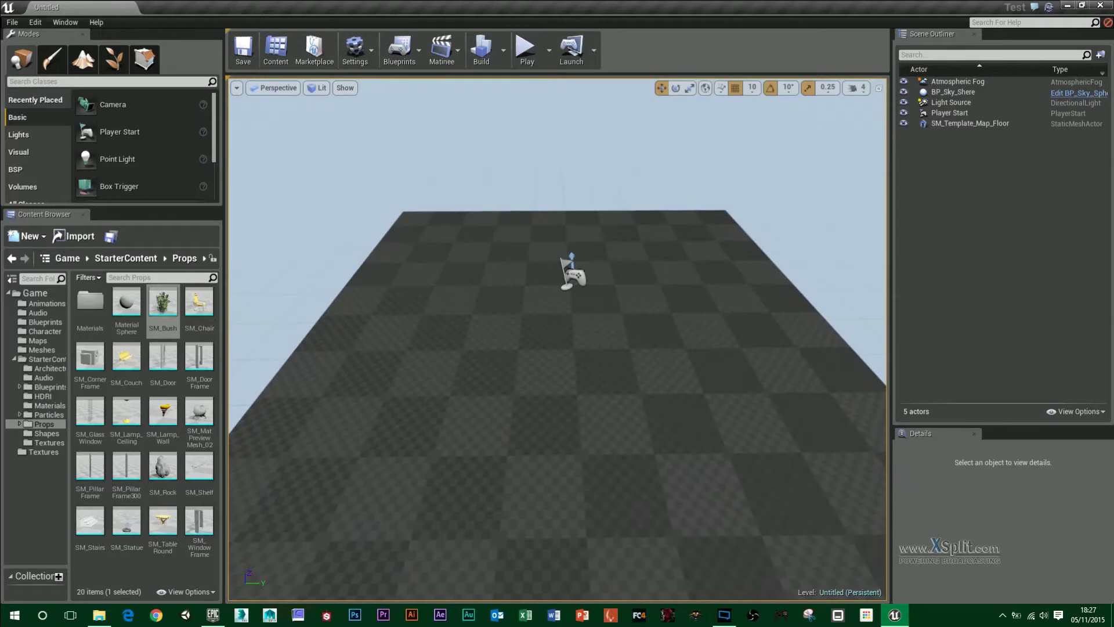
left_click(602, 345)
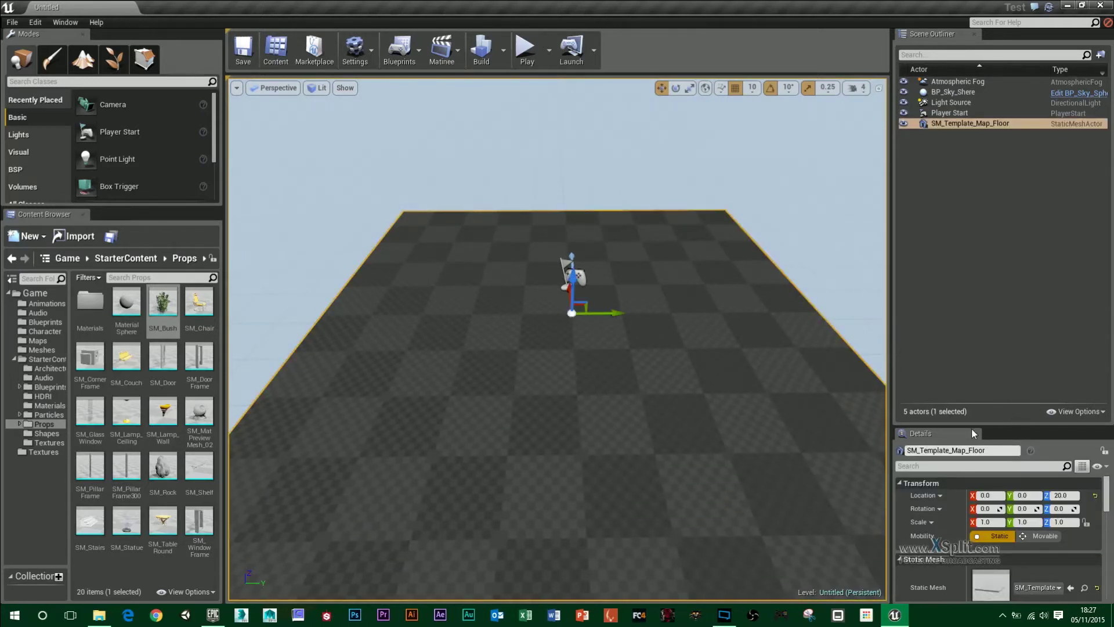
left_click_drag(971, 428, 995, 227)
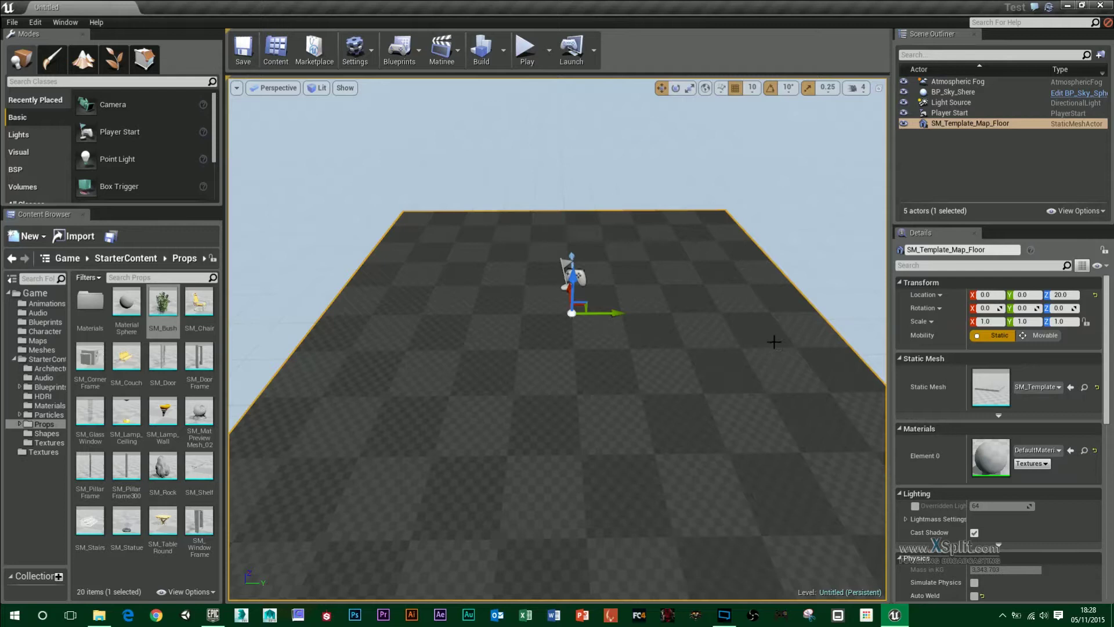
key("Delete")
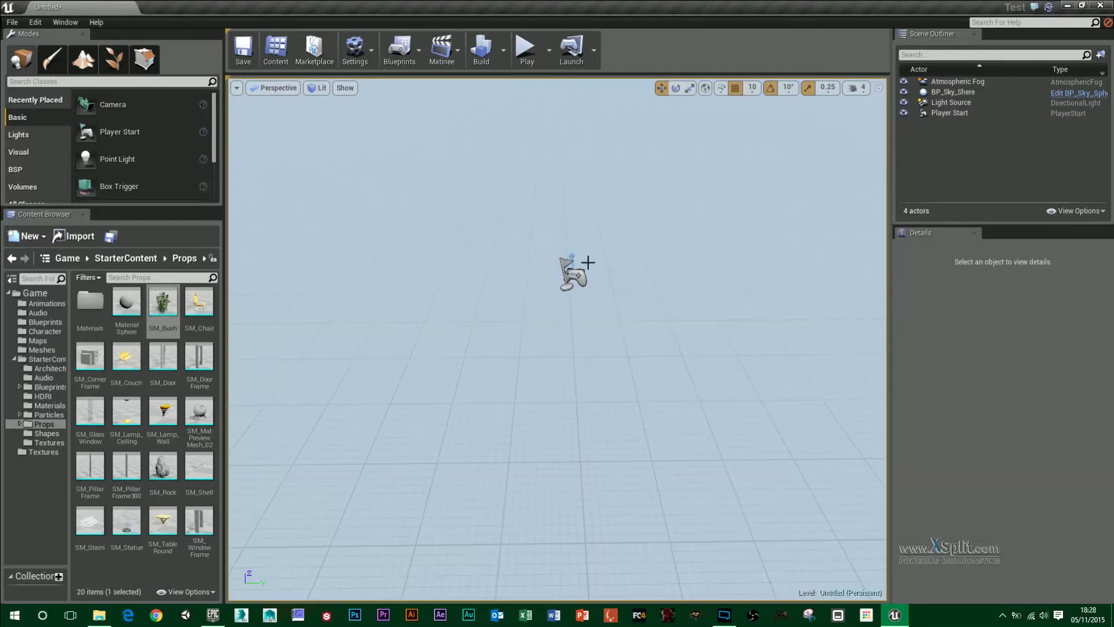
Add an additive BSP box brush to the empty level near the player start
left_click(36, 165)
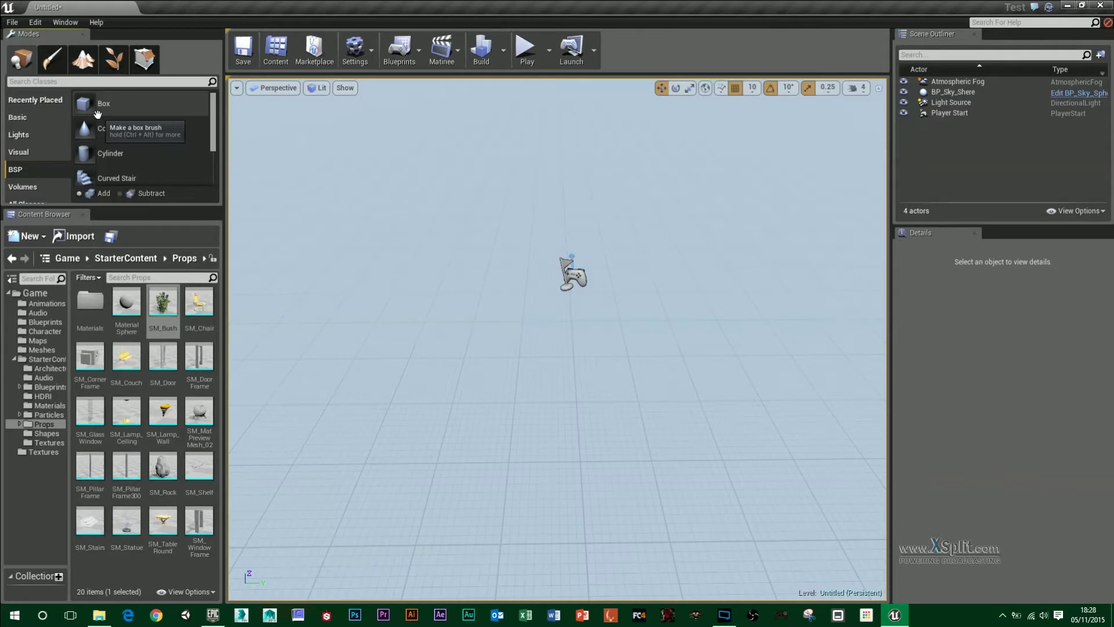
mouse_move(97, 114)
left_mouse_down()
mouse_move(567, 326)
mouse_move(548, 357)
left_mouse_up()
mouse_move(621, 419)
right_mouse_down()
mouse_move(690, 354)
mouse_move(624, 418)
mouse_move(624, 395)
right_mouse_up()
left_click_drag(543, 412, 540, 413, "alt")
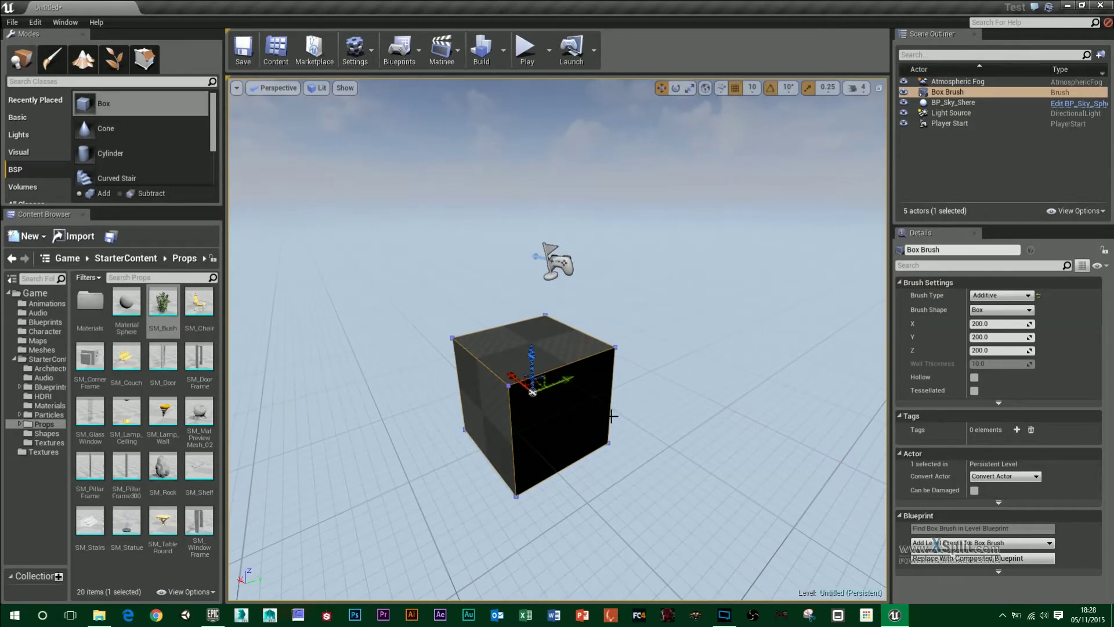
Examine the box brush from several angles and distances
mouse_move(531, 355)
left_mouse_down()
mouse_move(529, 226)
mouse_move(479, 241)
mouse_move(434, 230)
left_mouse_up()
right_click_drag(511, 293, 473, 304)
right_click_drag(561, 358, 560, 359)
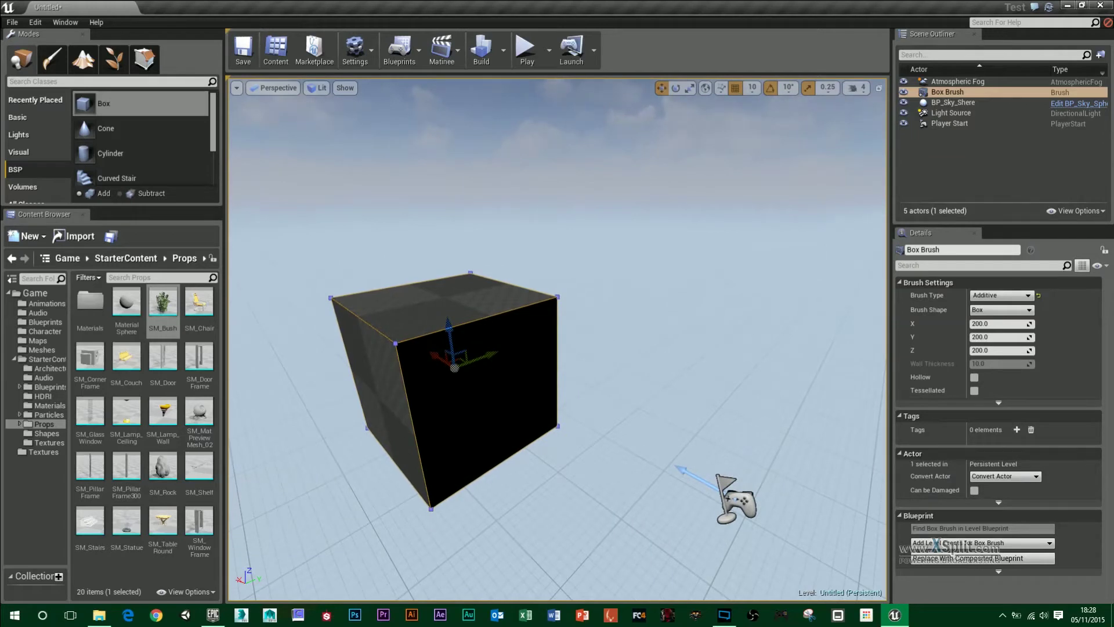
right_click_drag(560, 359, 529, 310)
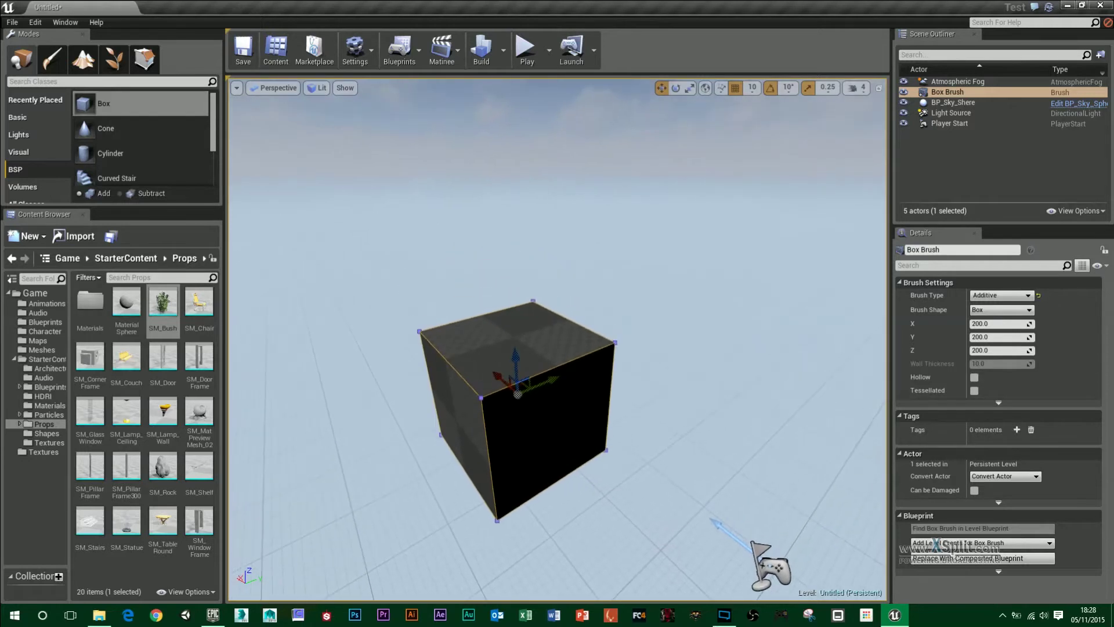
left_click_drag(560, 358, 560, 359, "alt")
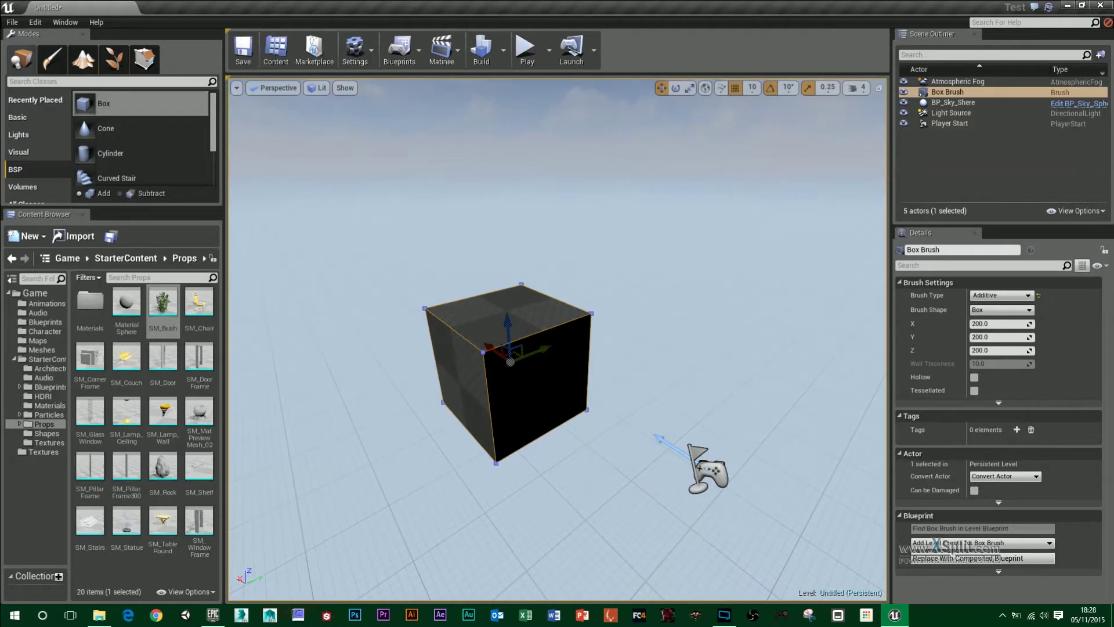
left_click_drag(560, 359, 525, 371)
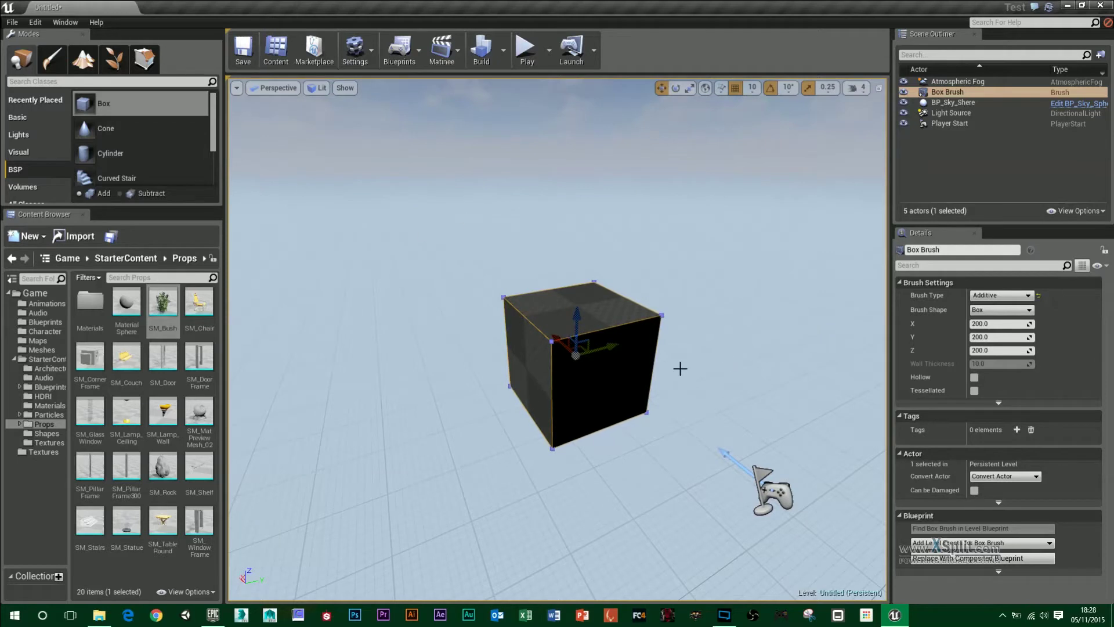
Review the viewport options and view the box brush in the Top, Side and Front orthographic views
left_click(236, 89)
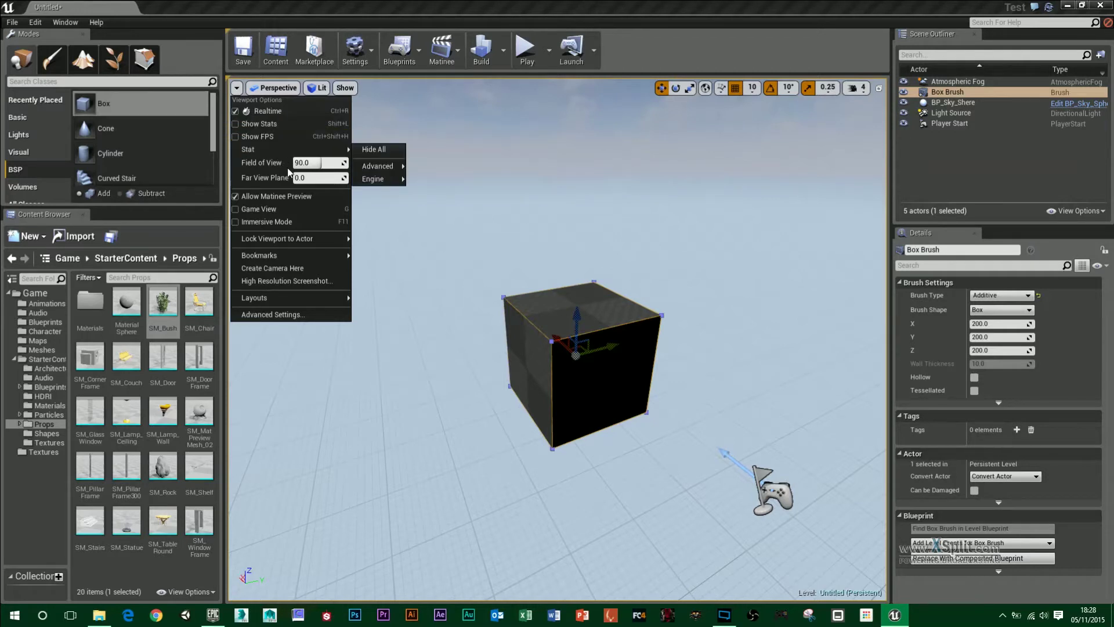
left_click(276, 90)
left_click(281, 126)
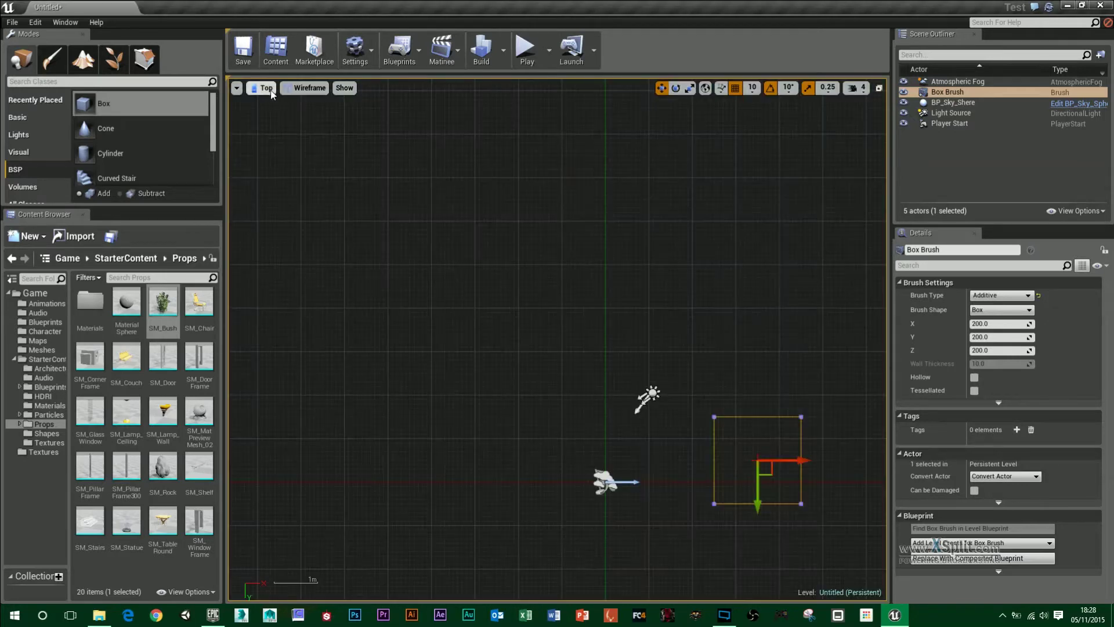
left_click(264, 88)
left_click(276, 140)
left_click(264, 88)
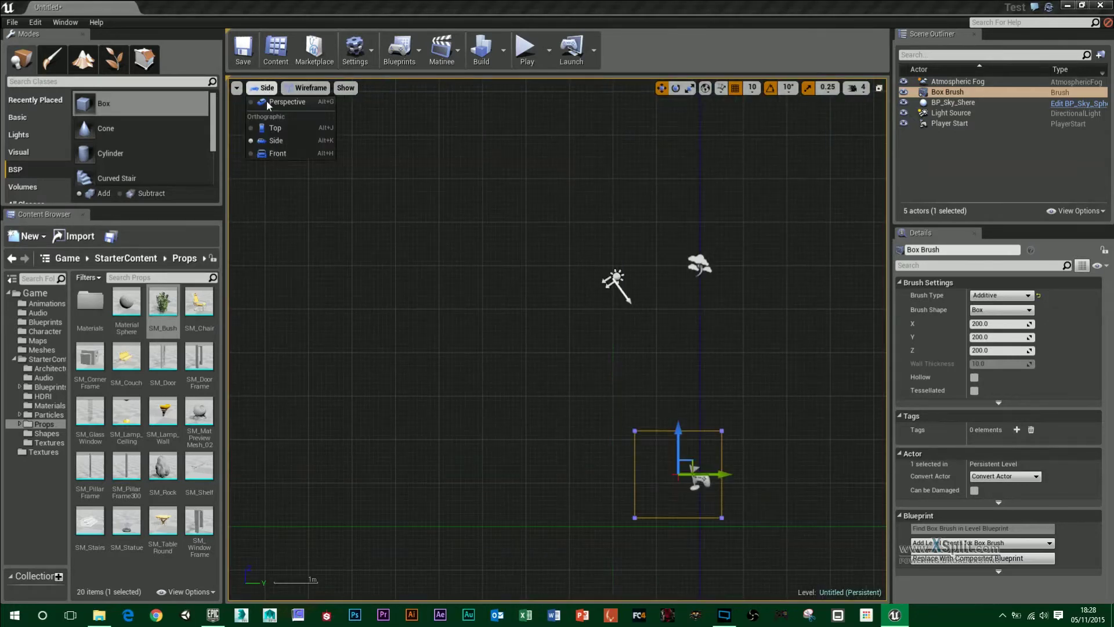
left_click(276, 154)
Show the four-viewport layout, change the active Front viewport to Perspective and maximize it
left_click(879, 87)
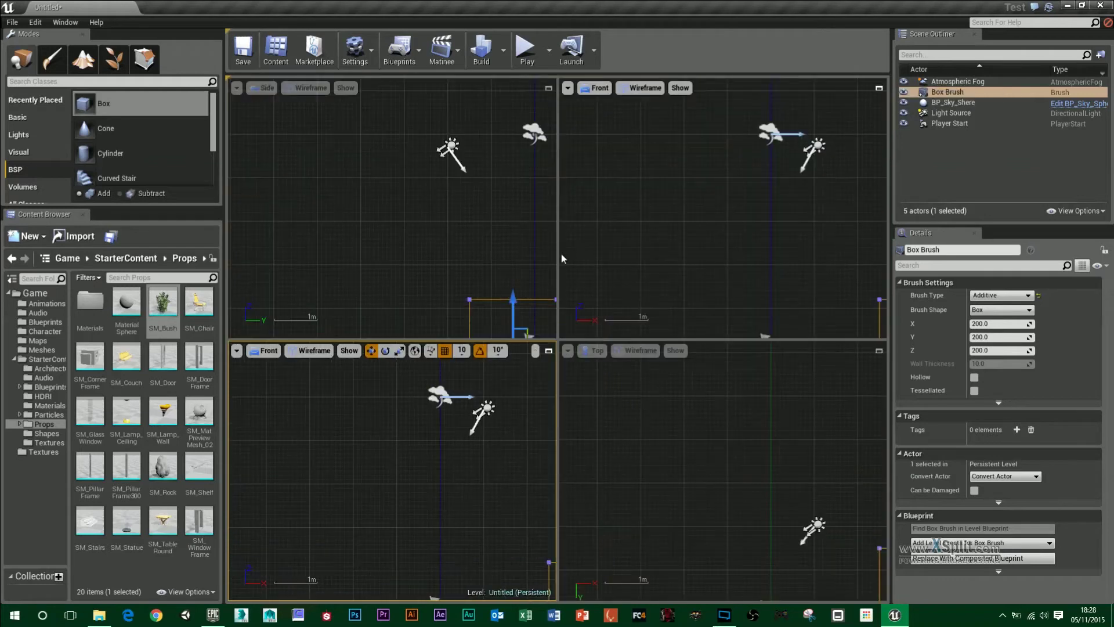
left_click(264, 350)
left_click(273, 364)
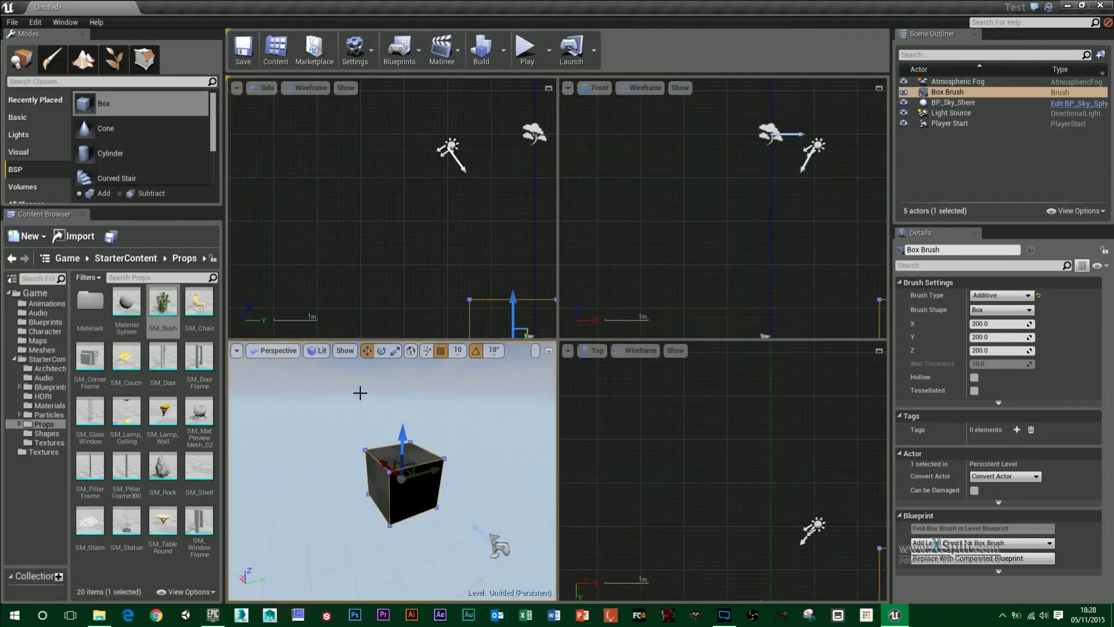
left_click(548, 351)
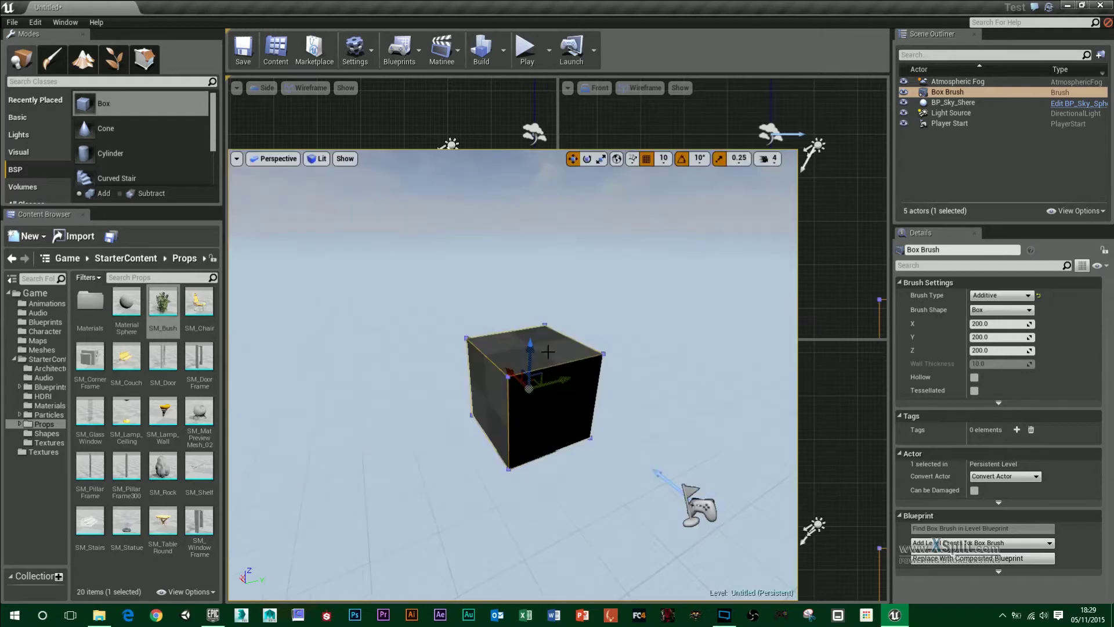
Preview the box brush in the Unlit and Wireframe view modes, return to Lit and review the viewport's show flags
left_click(321, 90)
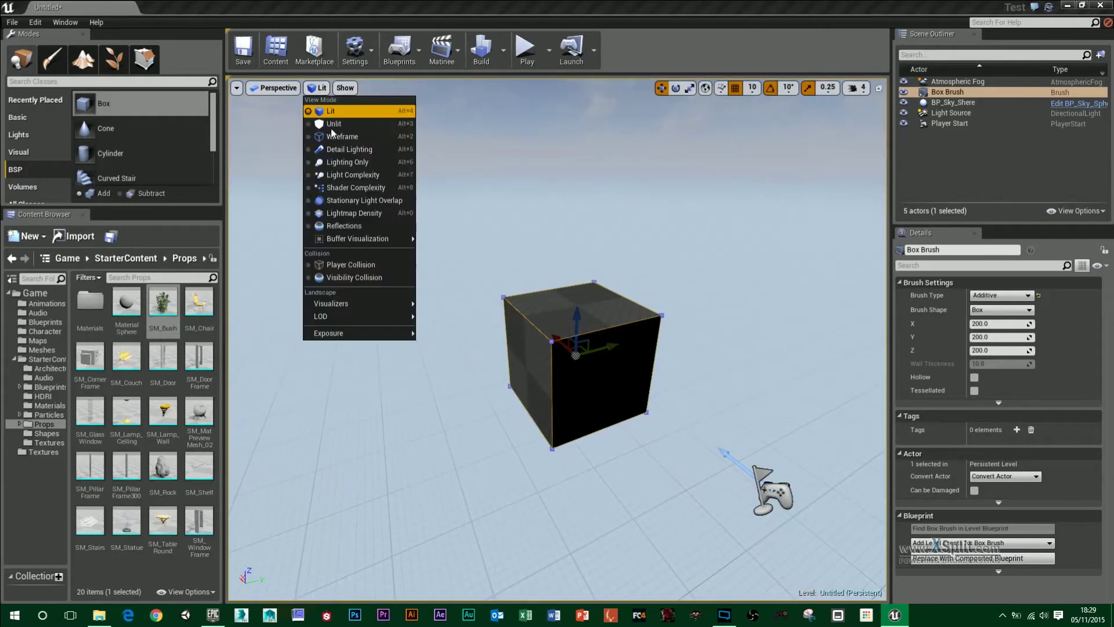
left_click(332, 130)
left_click(321, 87)
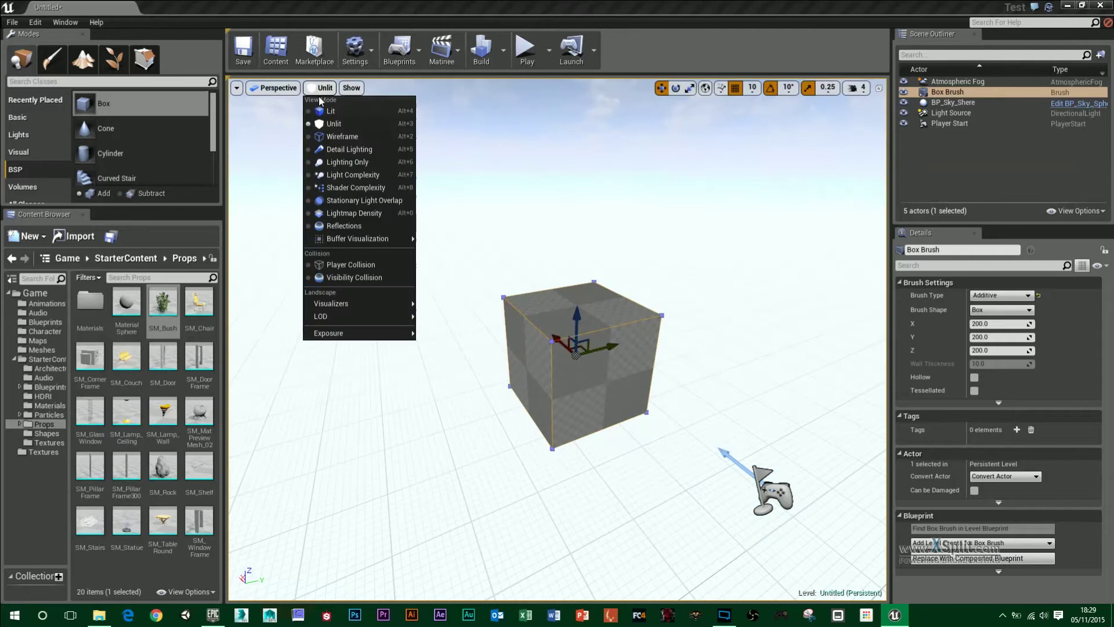
left_click(332, 140)
left_click(325, 87)
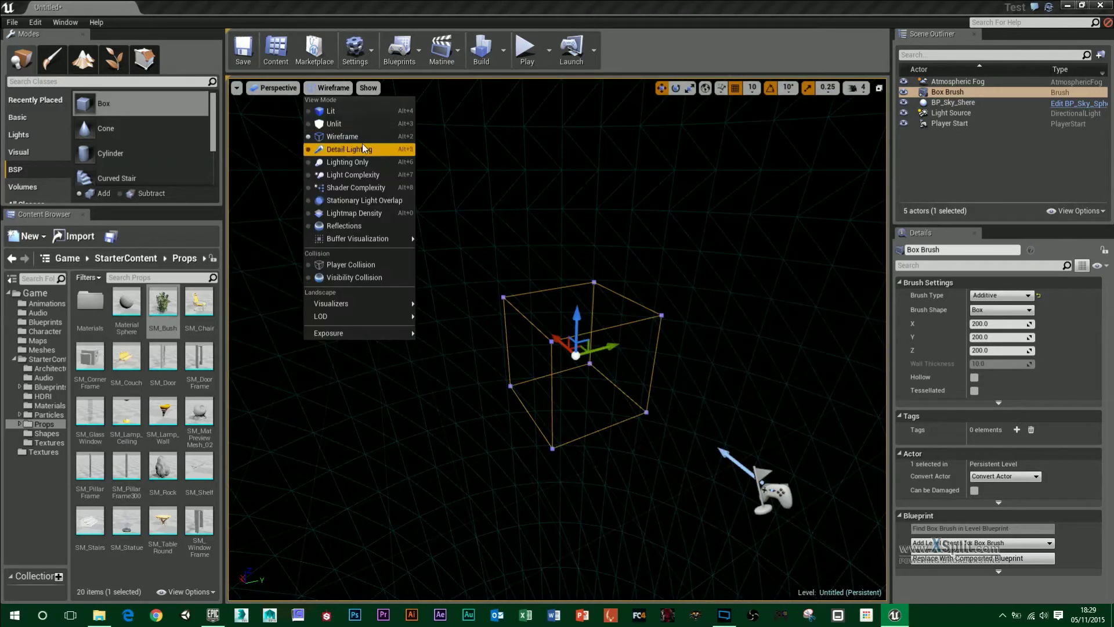
left_click(352, 115)
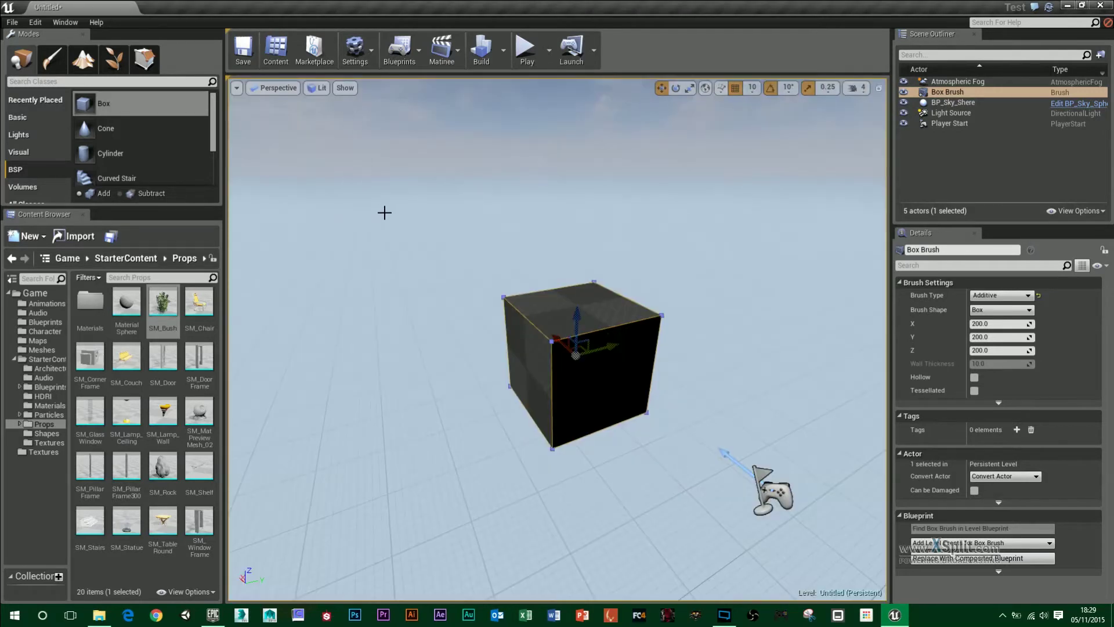
left_click(348, 88)
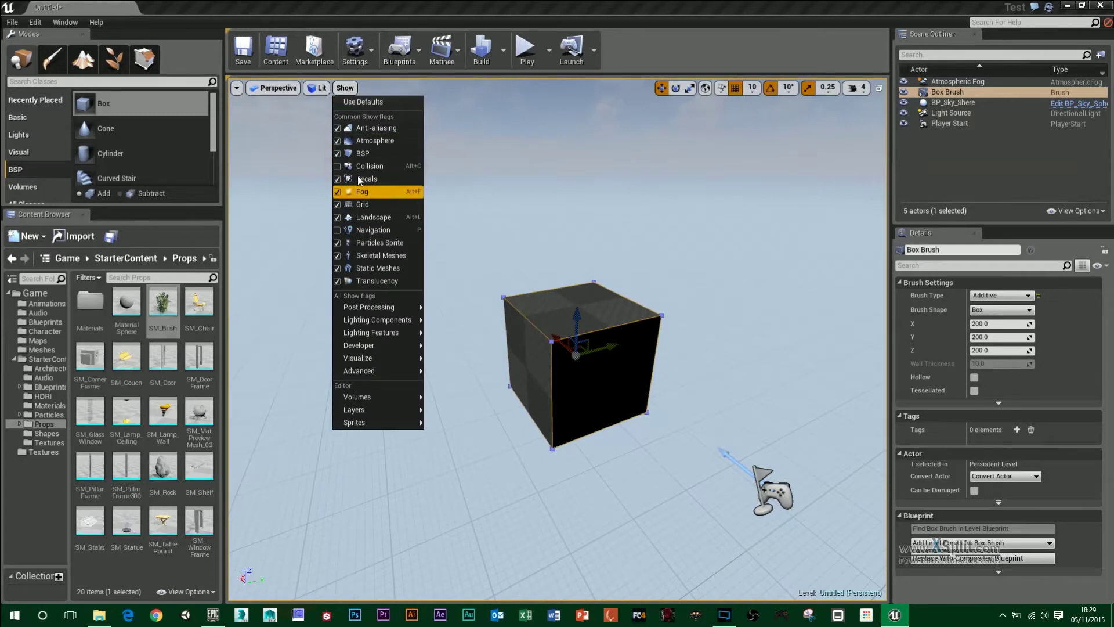
right_click_drag(537, 216, 610, 249)
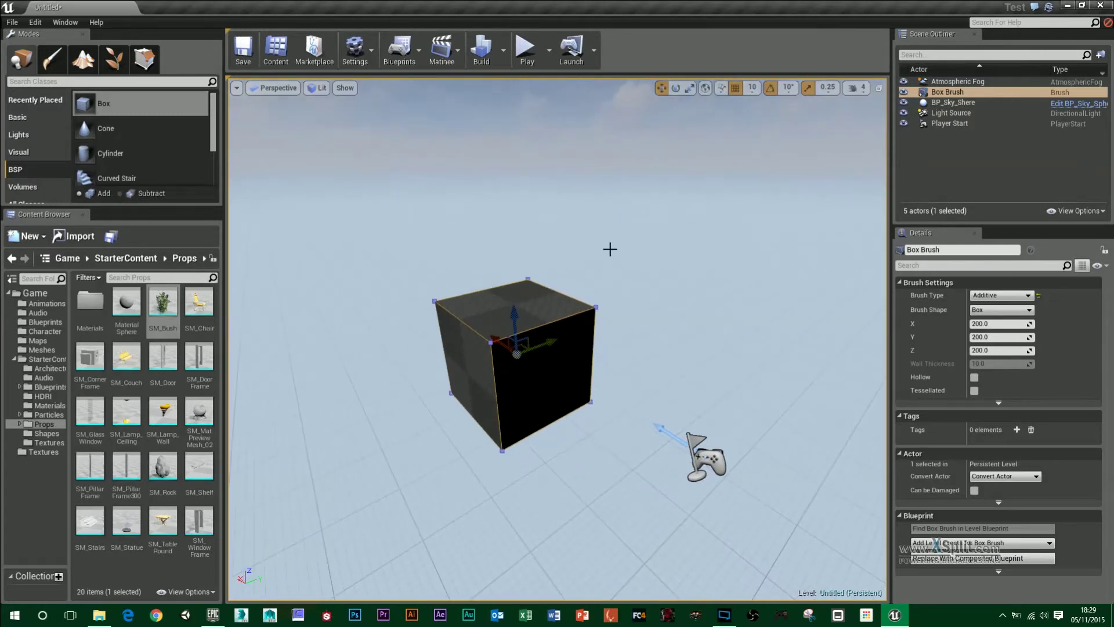
Switch the box brush's transform gizmo to Rotate and on to Scale, and review the viewport's snapping settings
left_click(675, 88)
left_click(689, 88)
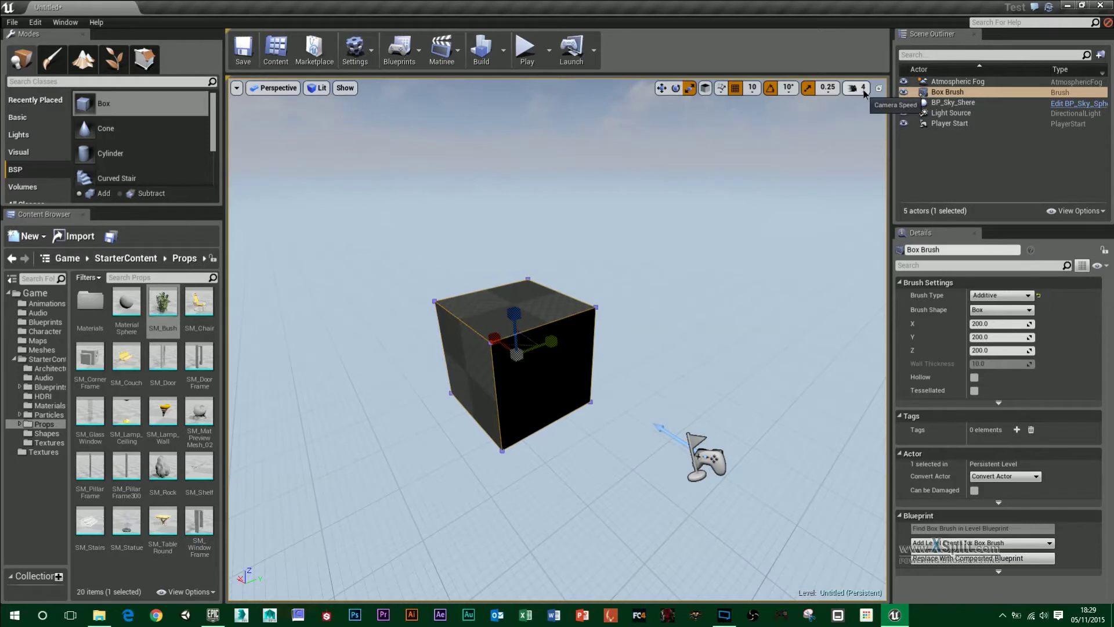
left_click(827, 88)
left_click(756, 58)
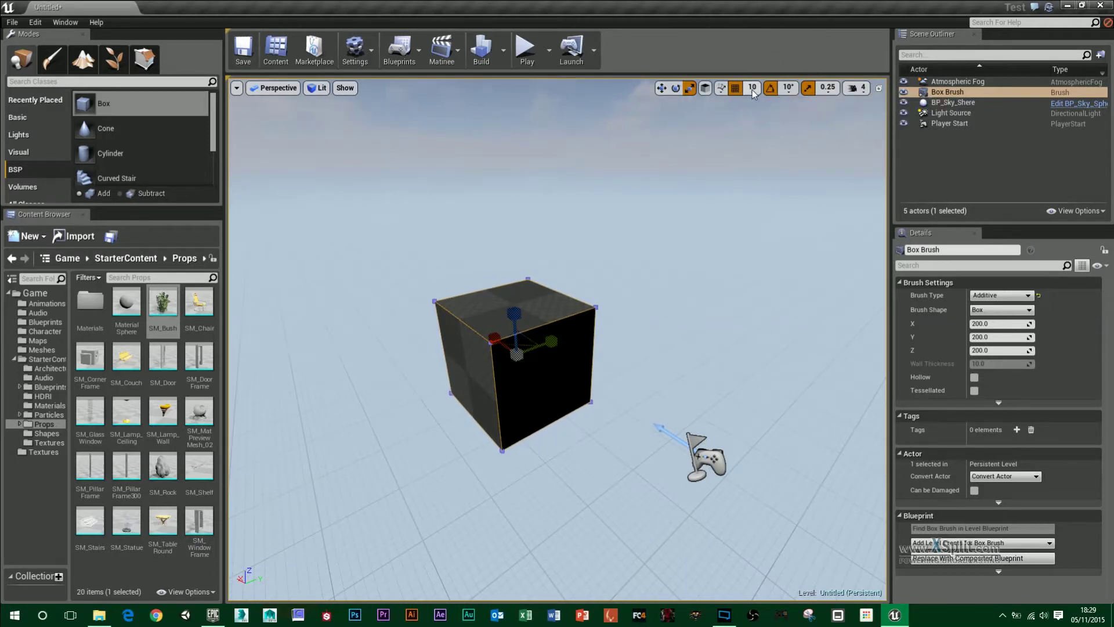
right_click_drag(653, 231, 637, 255)
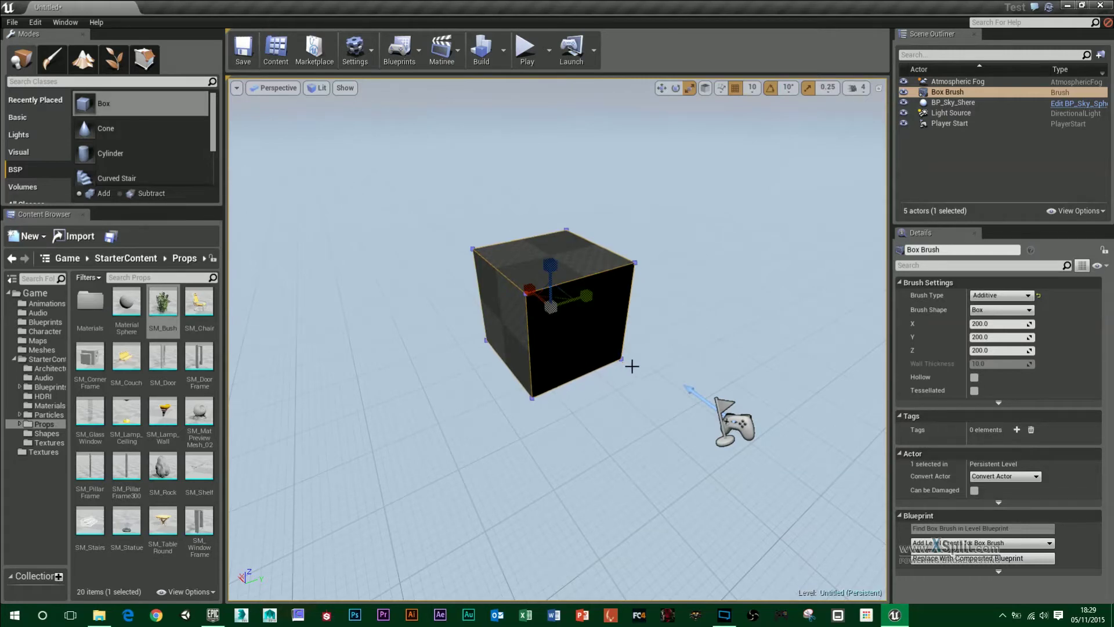
Resize the box brush into a thin floor slab with X 1500, Y 400 and Z 10
right_click_drag(675, 341, 673, 313)
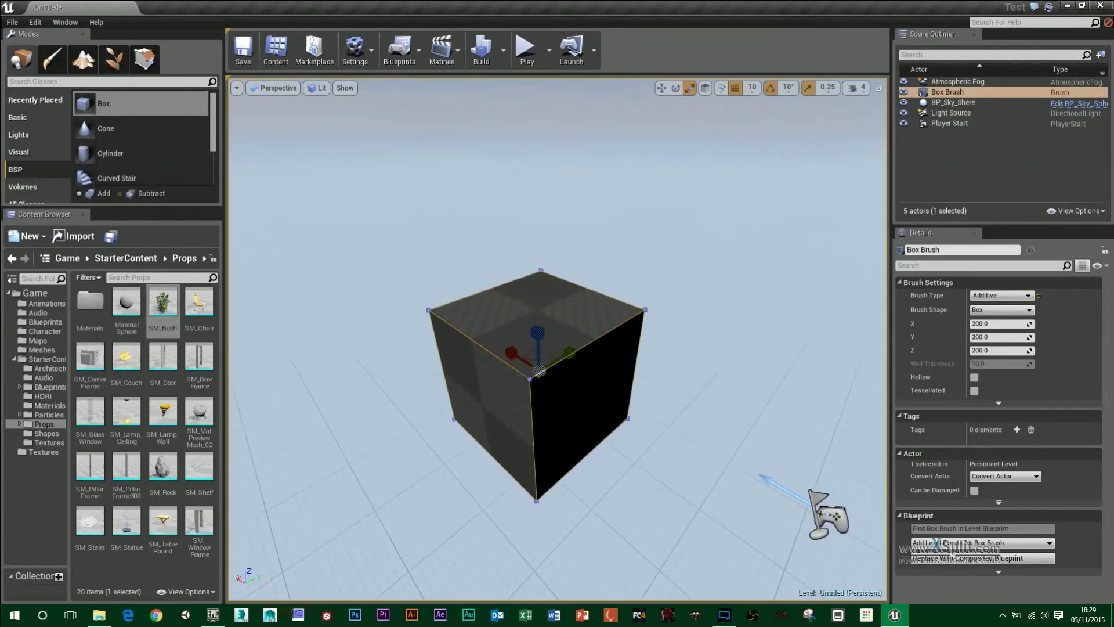
right_click_drag(635, 363, 683, 358)
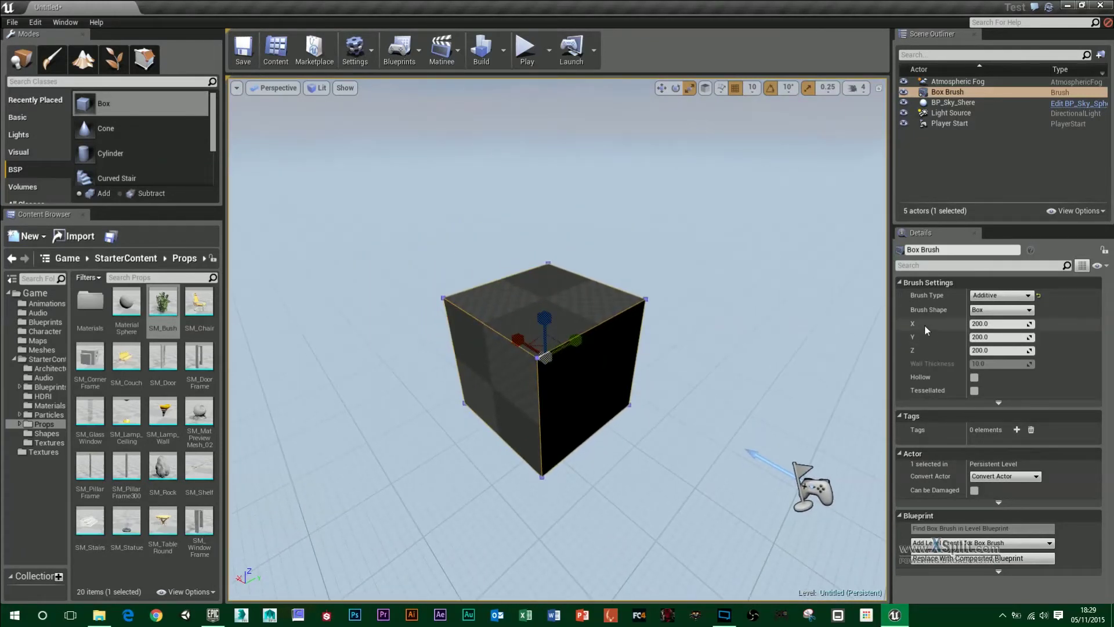
left_click(998, 324)
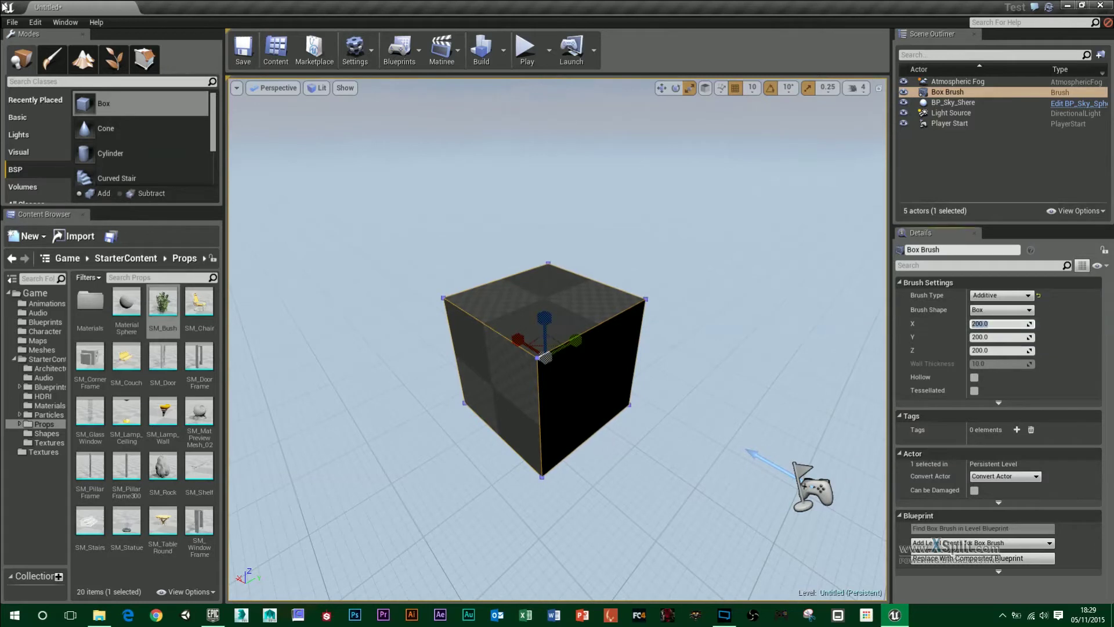
key("Return")
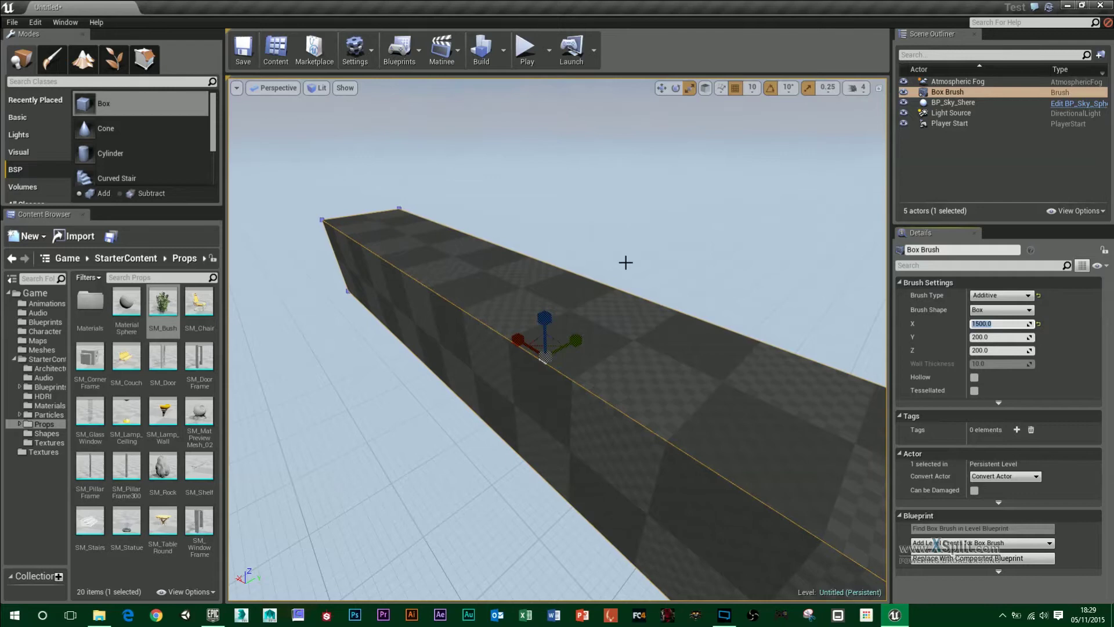
right_click_drag(625, 262, 656, 206)
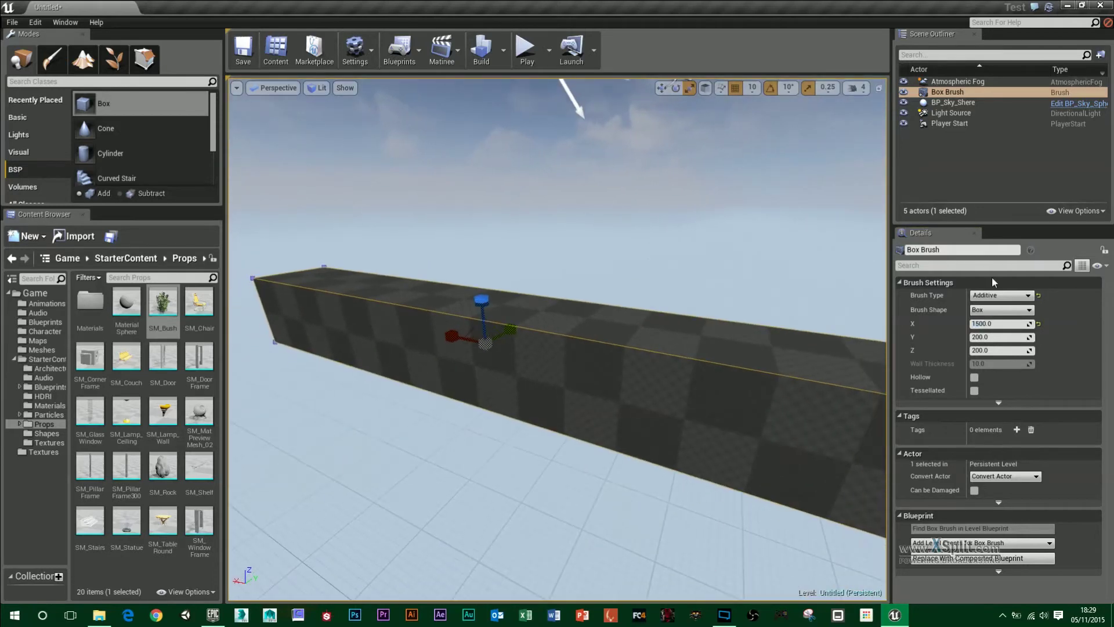
left_click(995, 342)
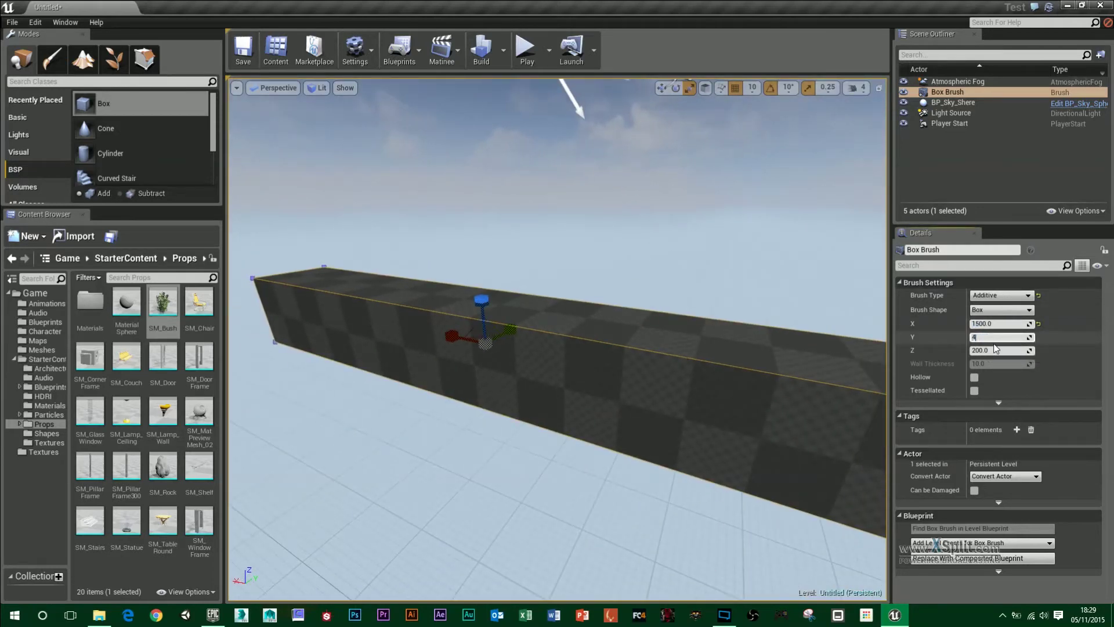
type("400")
key("Tab")
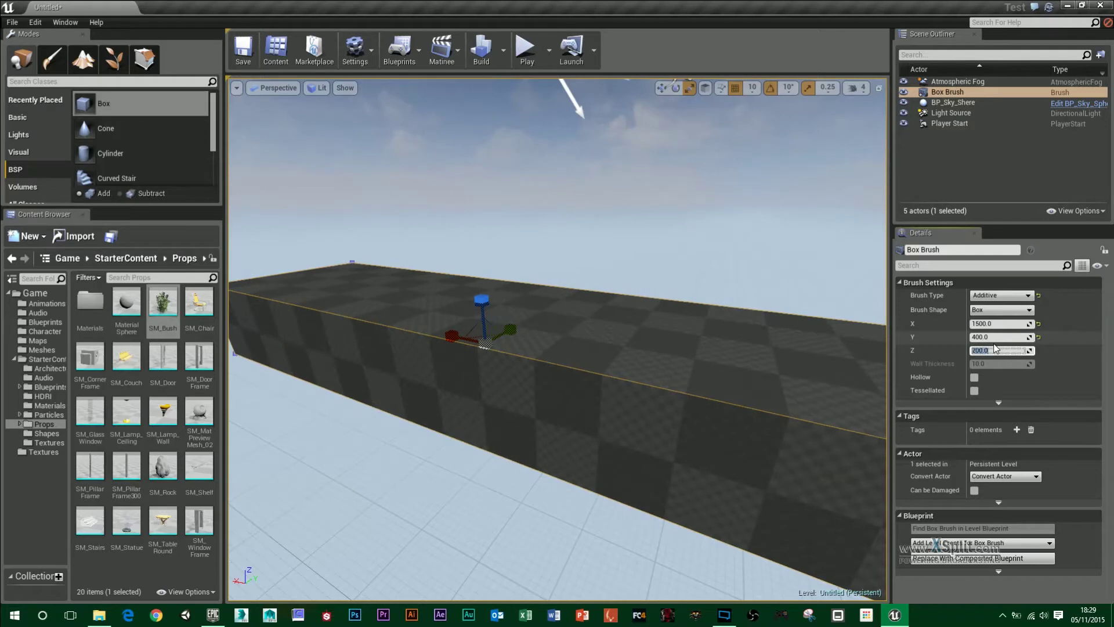
type("10")
key("Return")
Move the floor slab straight down along the Z axis, below the Player Start
right_click_drag(721, 402, 781, 393)
key("d")
mouse_move(640, 437)
right_mouse_down()
mouse_move(662, 437)
mouse_move(640, 437)
right_mouse_up()
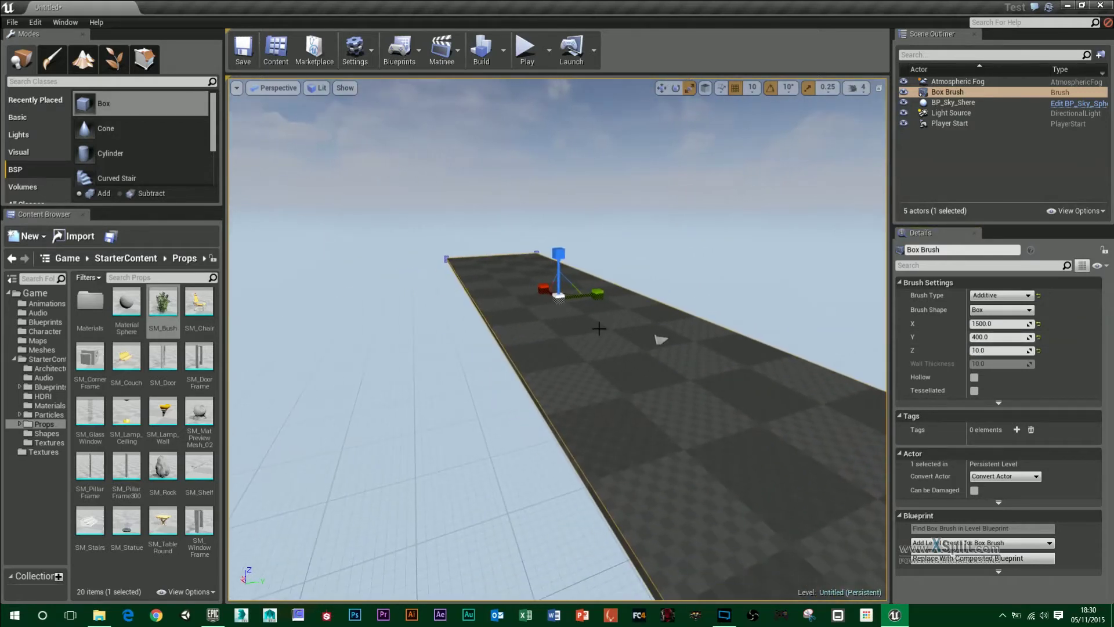
key("w")
left_click_drag(558, 272, 558, 362)
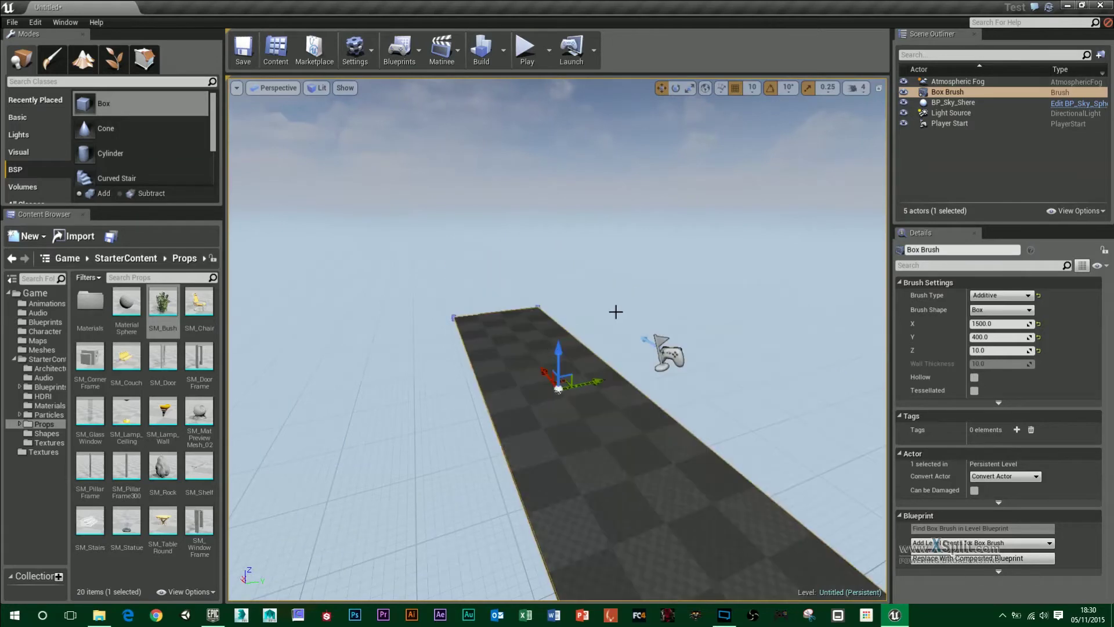
Select the Player Start and snap it down onto the floor slab's surface
key("d")
right_click_drag(616, 312, 568, 293)
left_click(568, 303)
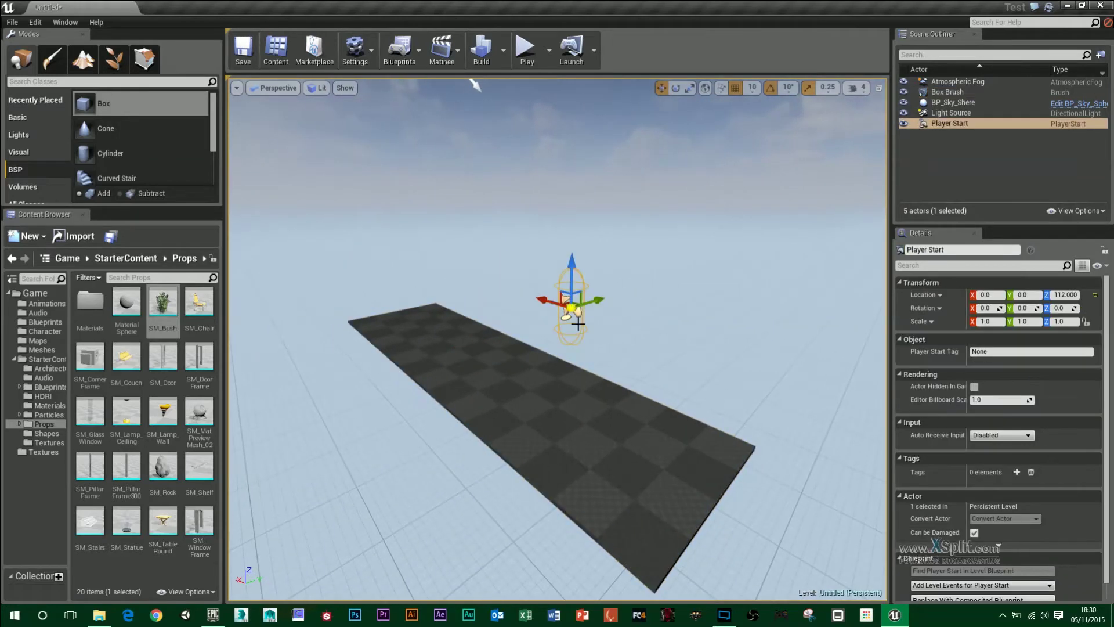
key("d")
right_click_drag(664, 328, 572, 331)
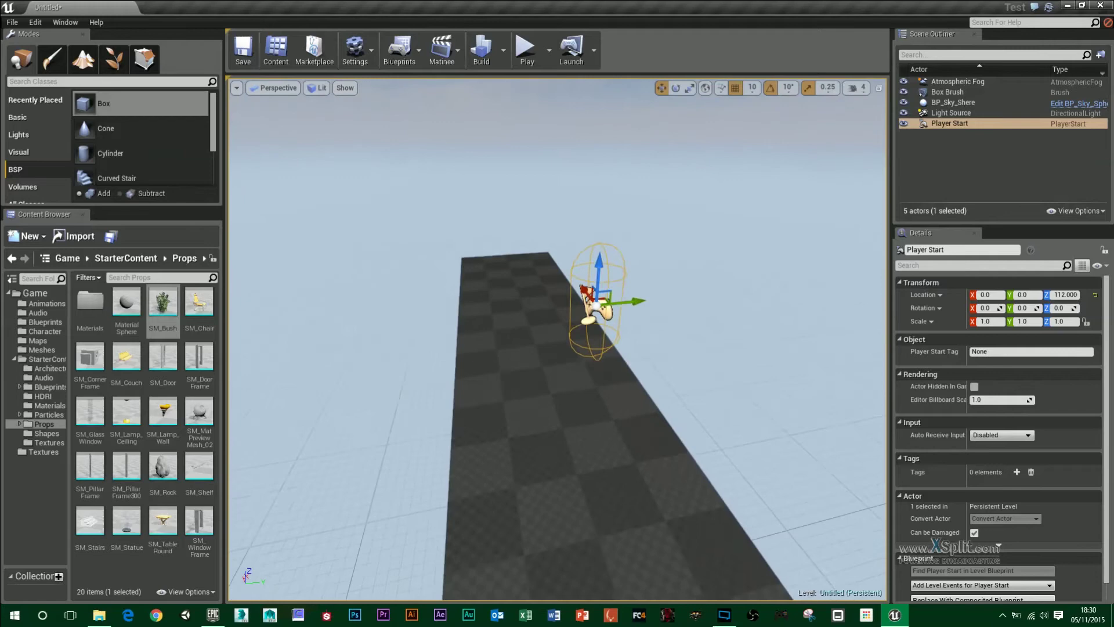
right_click_drag(720, 326, 587, 303)
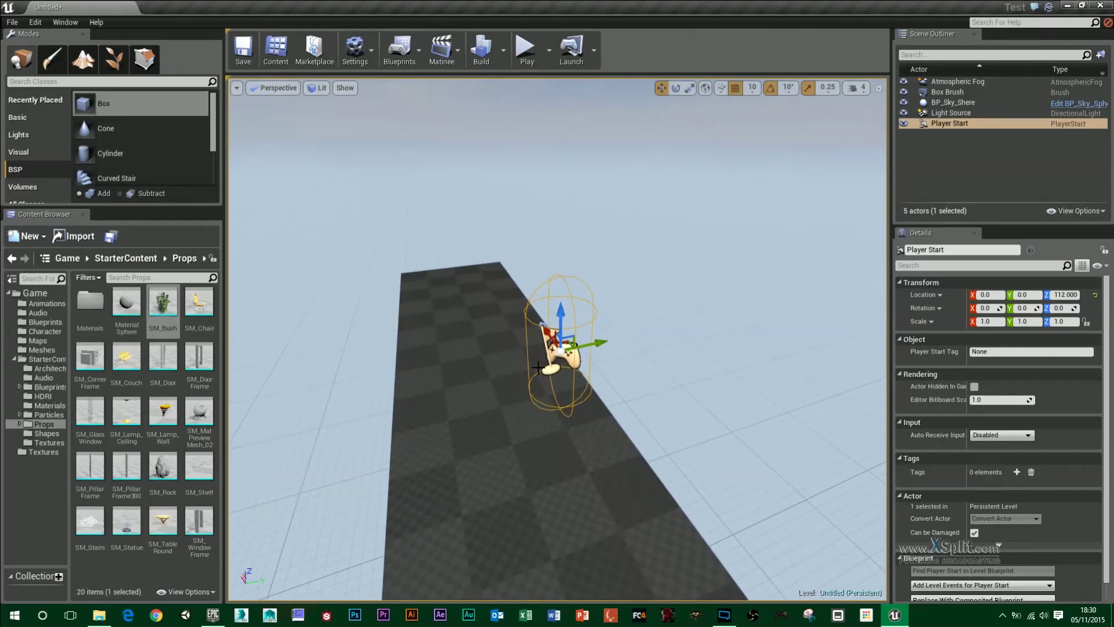
right_click_drag(623, 379, 681, 348)
key("q")
middle_click_drag(622, 482, 629, 365)
right_click_drag(629, 365, 577, 365)
key("d")
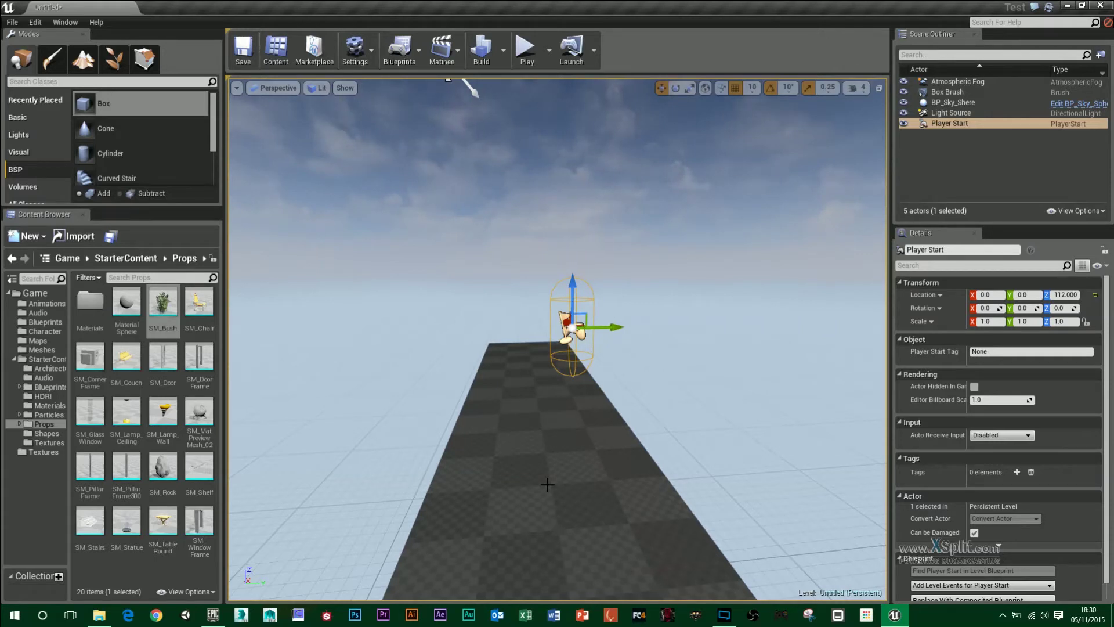
key("End")
right_click_drag(496, 429, 496, 429)
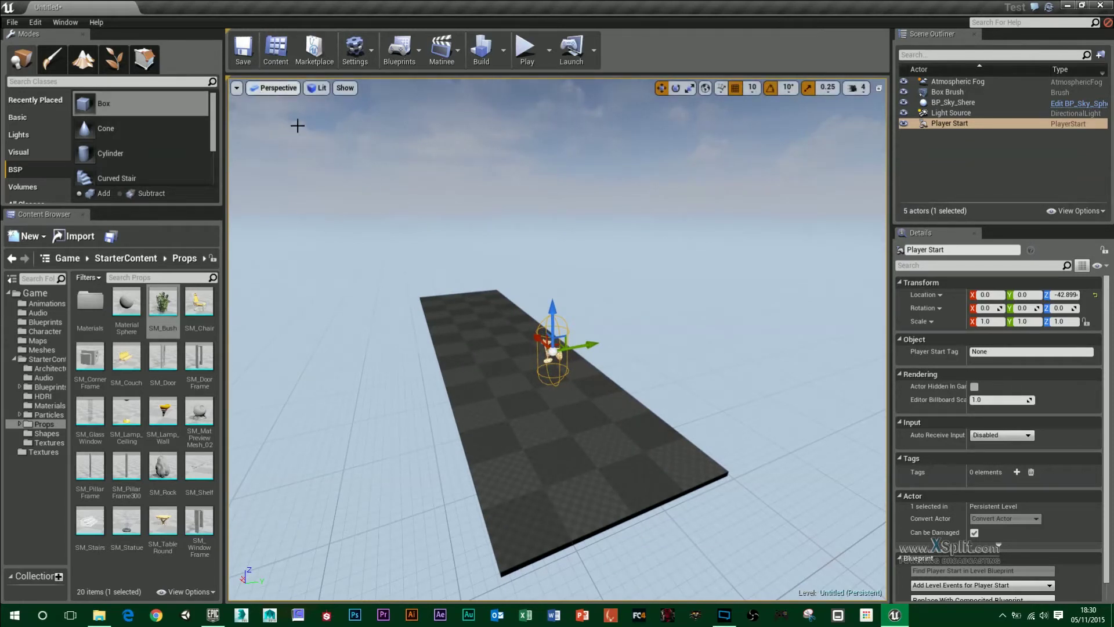
Examine the slab's end against the grid in the Side orthographic view, and return to the Perspective view
right_click_drag(393, 250, 392, 249)
left_click(287, 88)
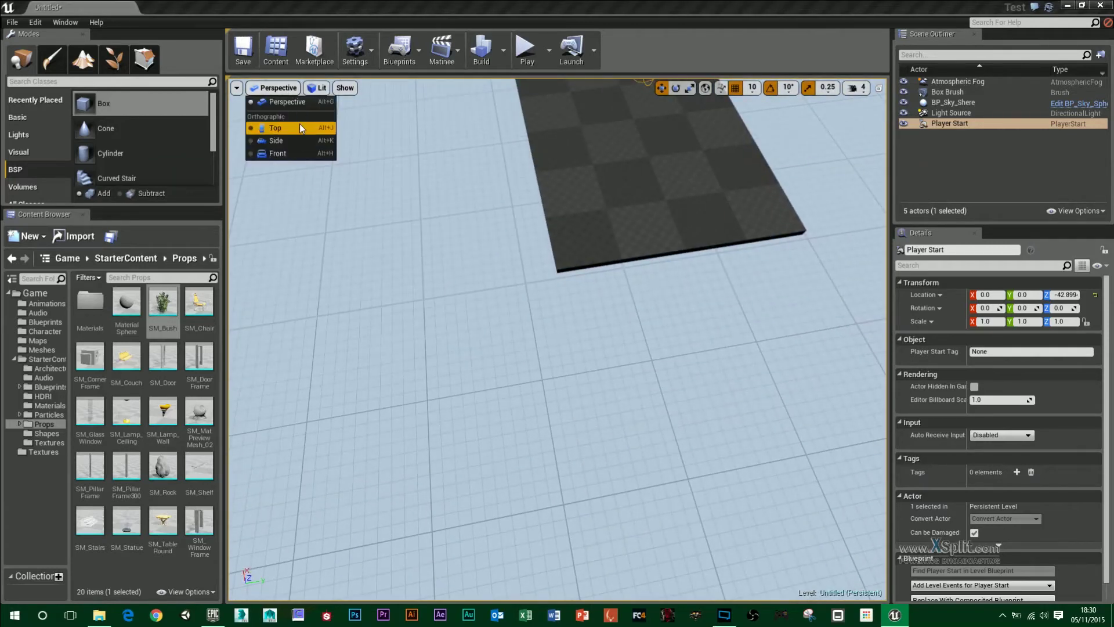
left_click(294, 142)
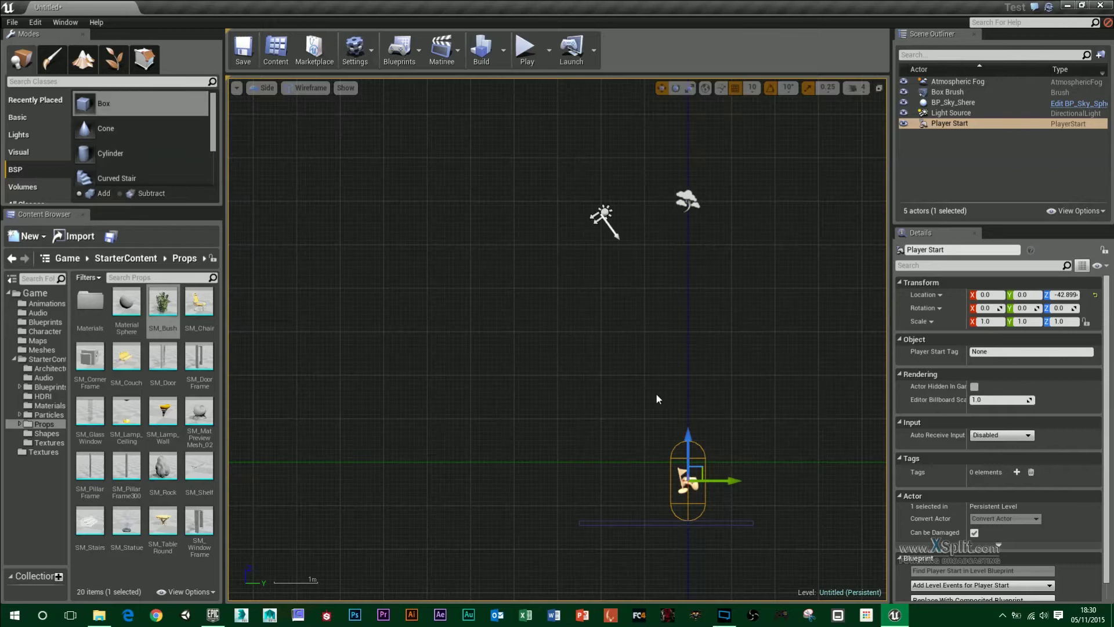
right_click_drag(655, 392, 589, 384)
scroll(589, 385, "up", 4)
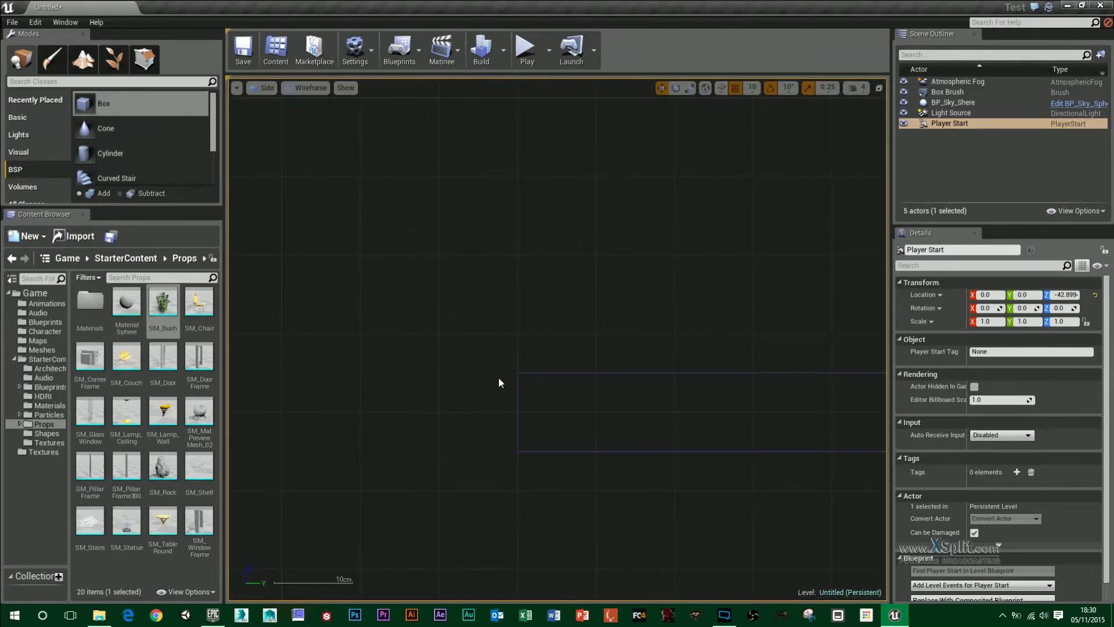
left_click(579, 321)
left_click(632, 372)
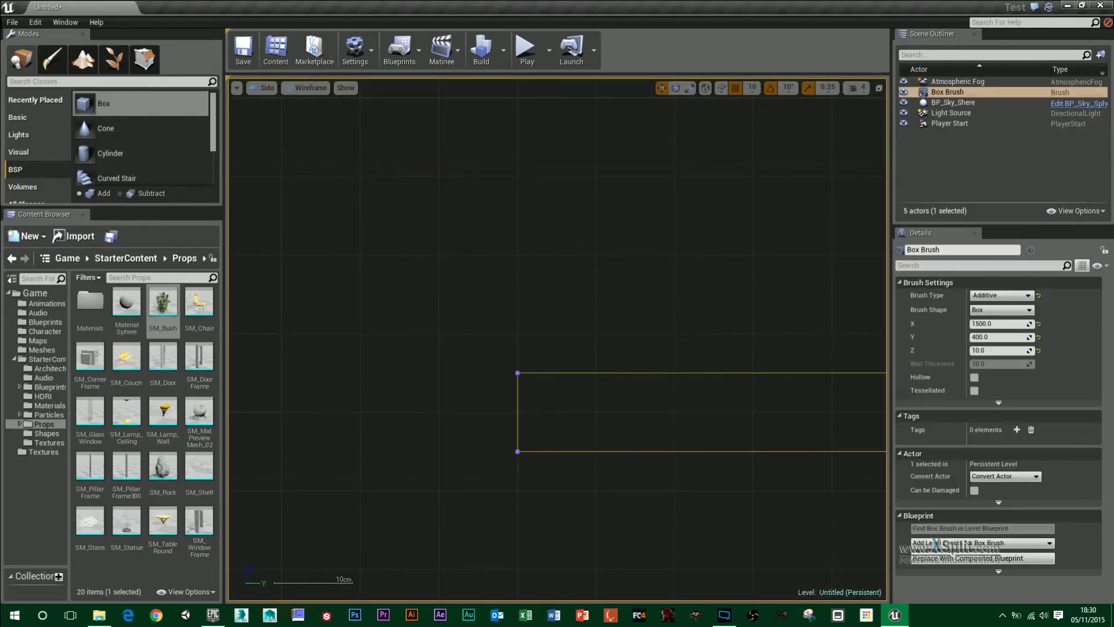
scroll(633, 372, "up", 2)
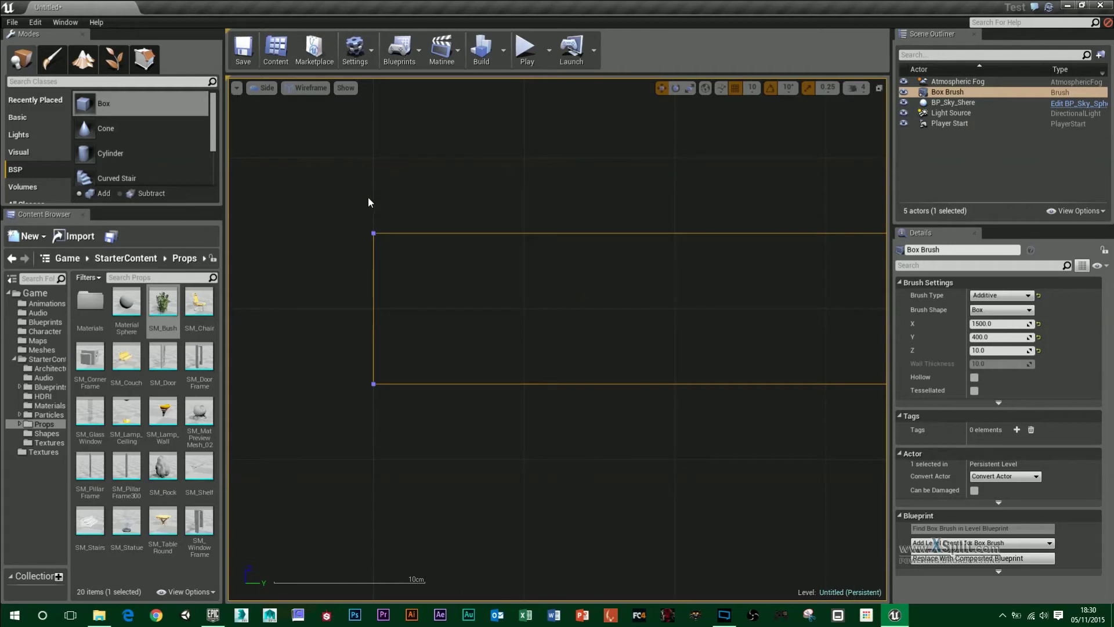
right_click(374, 233)
scroll(528, 362, "down", 8)
right_click_drag(500, 297, 478, 335)
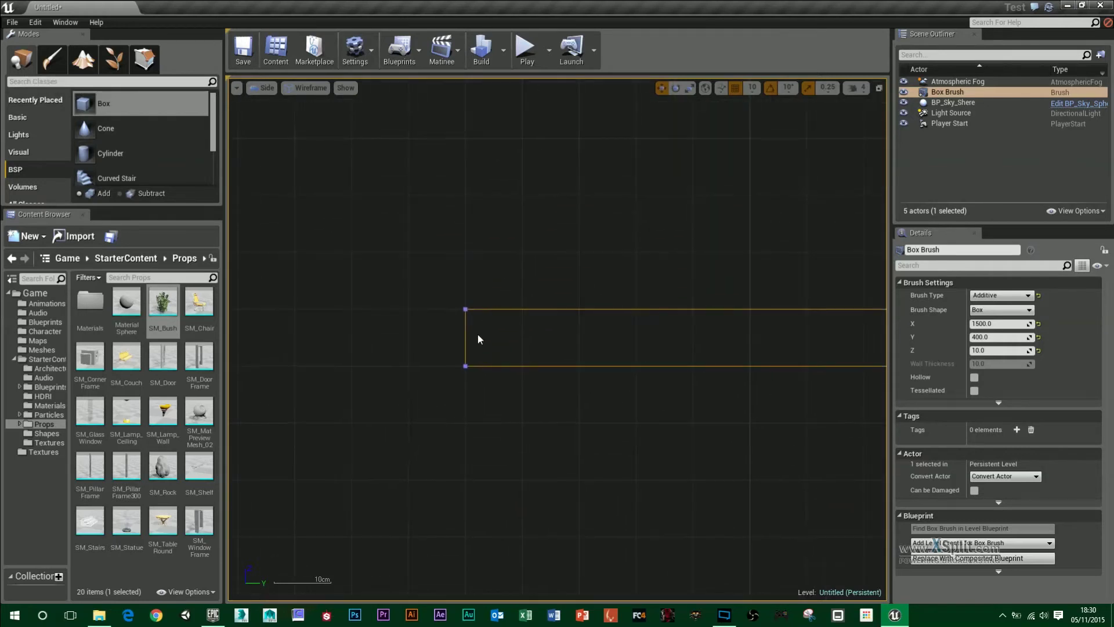
left_click(267, 88)
left_click(274, 108)
Cycle the floor slab's transform gizmo through Rotate and Scale, ending on Move
mouse_move(544, 359)
right_mouse_down()
mouse_move(544, 226)
mouse_move(523, 261)
mouse_move(525, 387)
mouse_move(565, 378)
mouse_move(508, 334)
right_mouse_up()
key("s")
key("e")
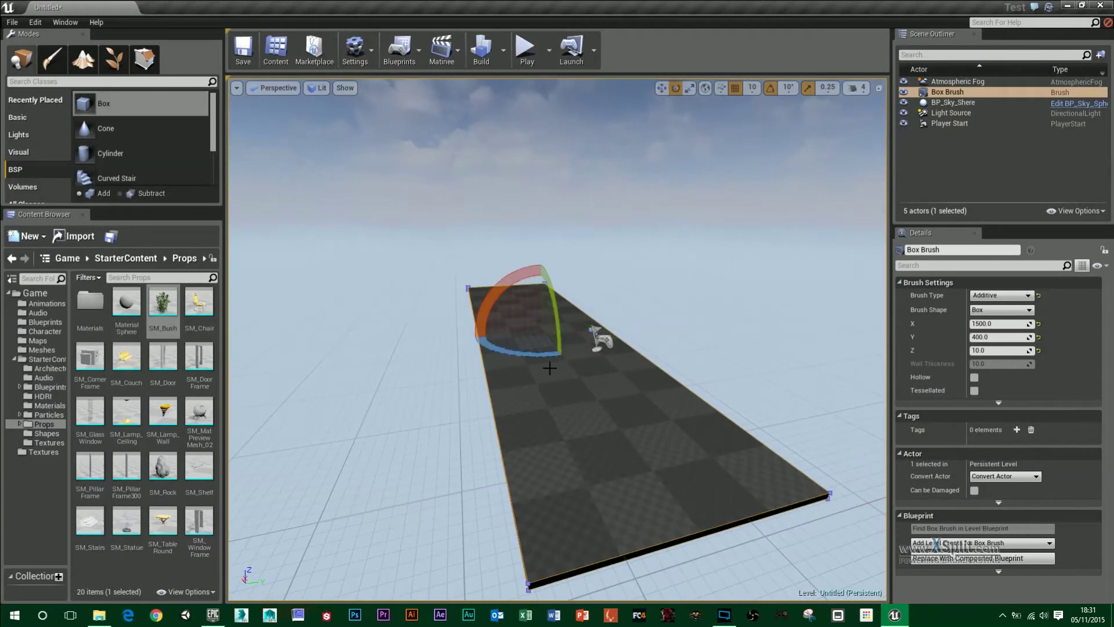
key("r")
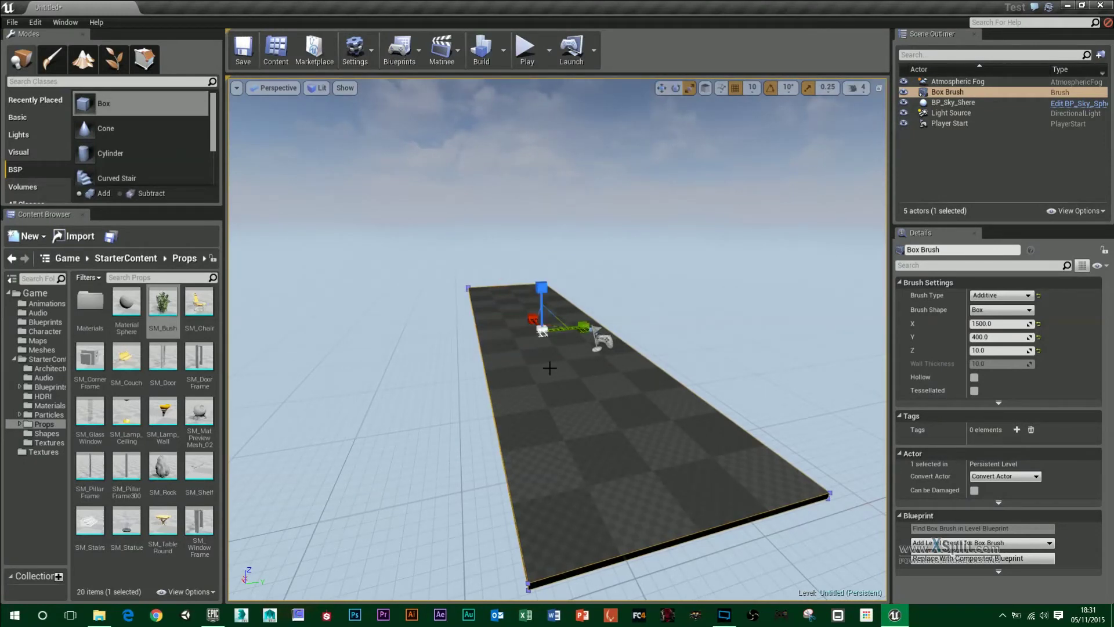
key("w")
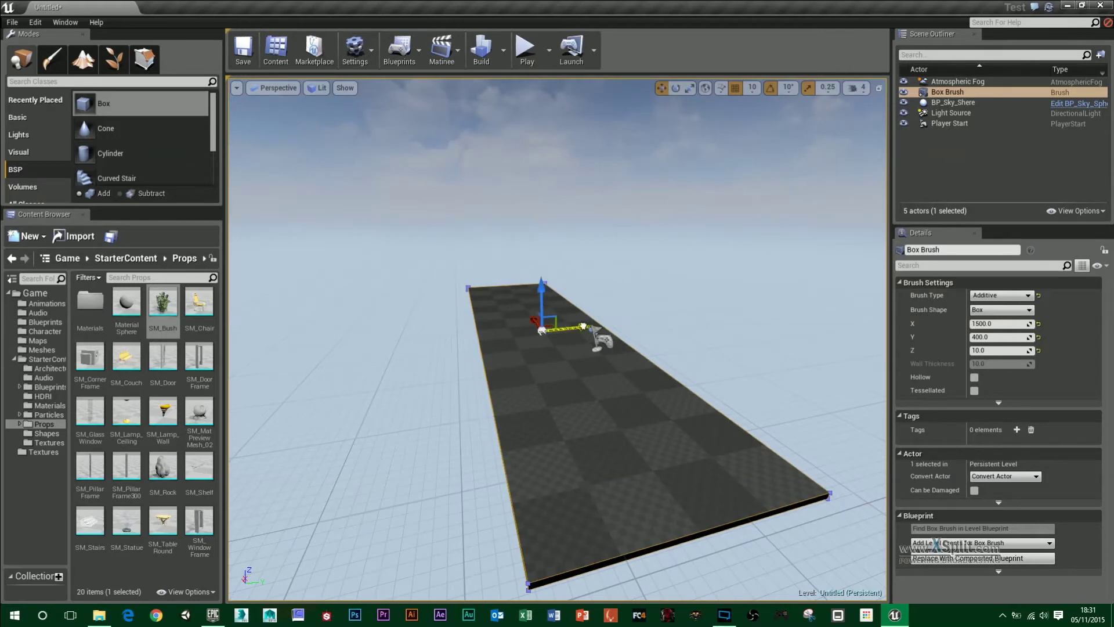
Try duplicating the floor slab by moving a copy sideways along Y and by rotating a copy about X, removing each copy
left_click_drag(585, 325, 385, 366, "alt")
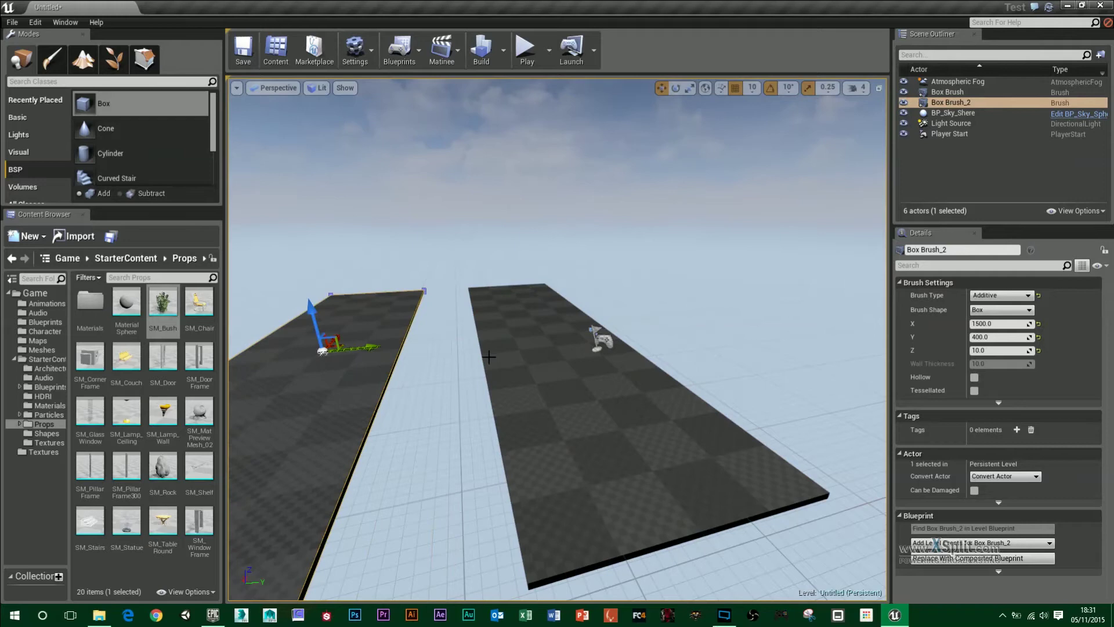
key("ctrl+z")
key("e")
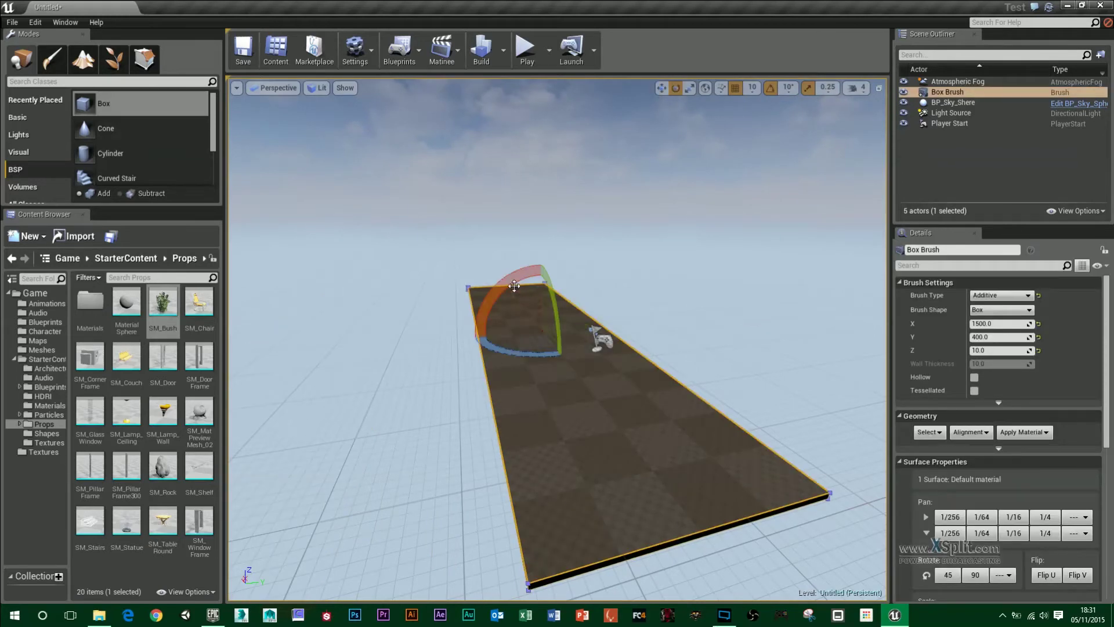
left_click_drag(514, 285, 497, 320, "alt")
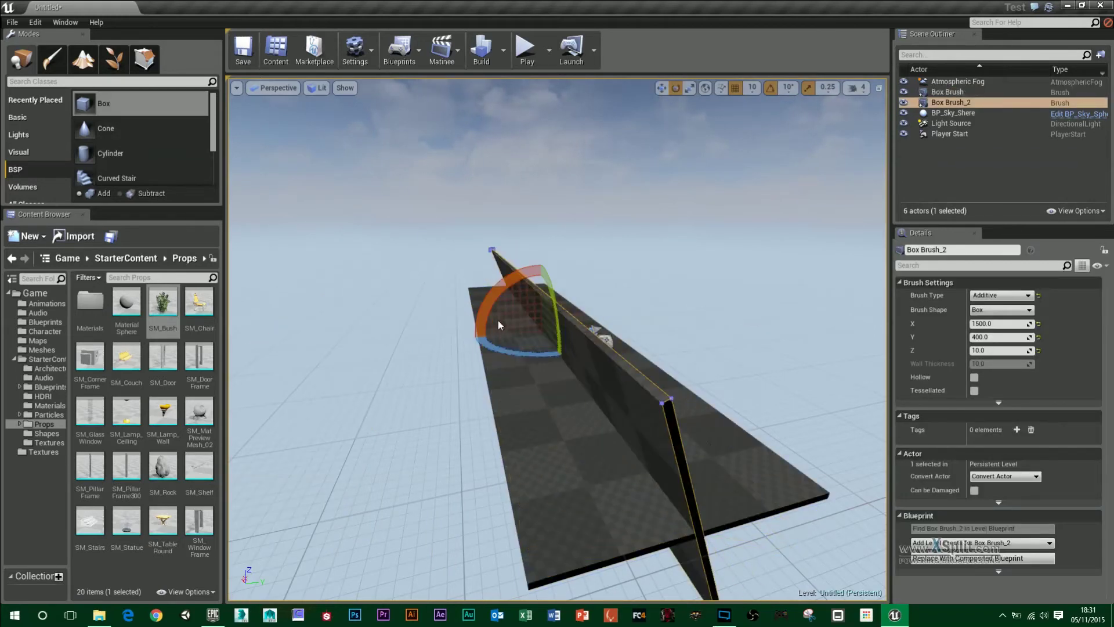
key("Delete")
Reselect the floor slab and slide it back and forth along the Y axis with the camera following it
left_click(559, 350)
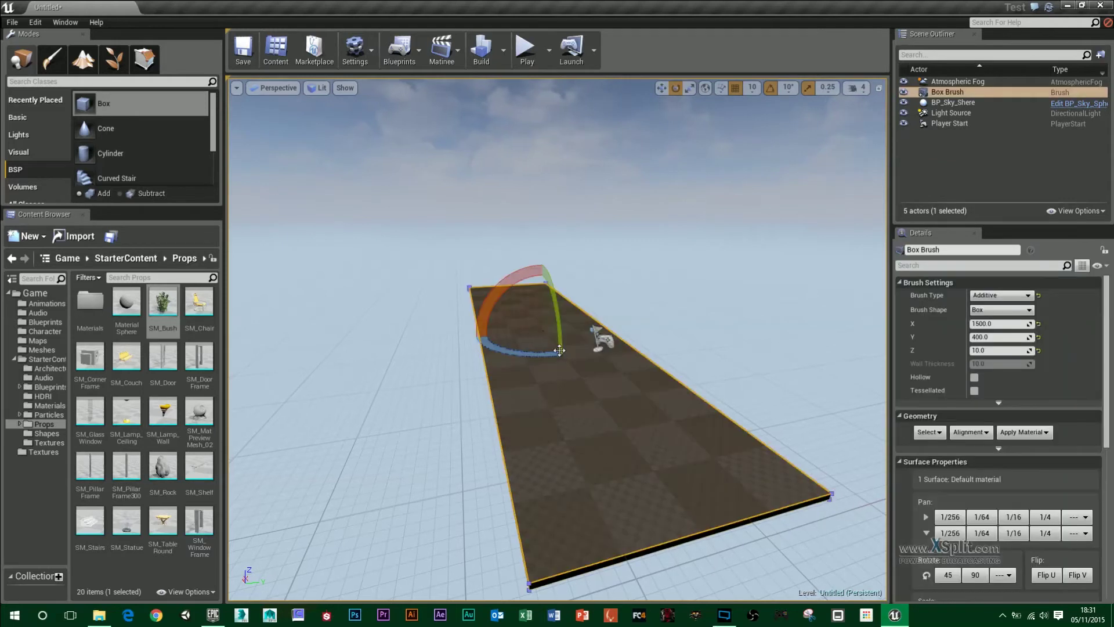
key("r")
key("w")
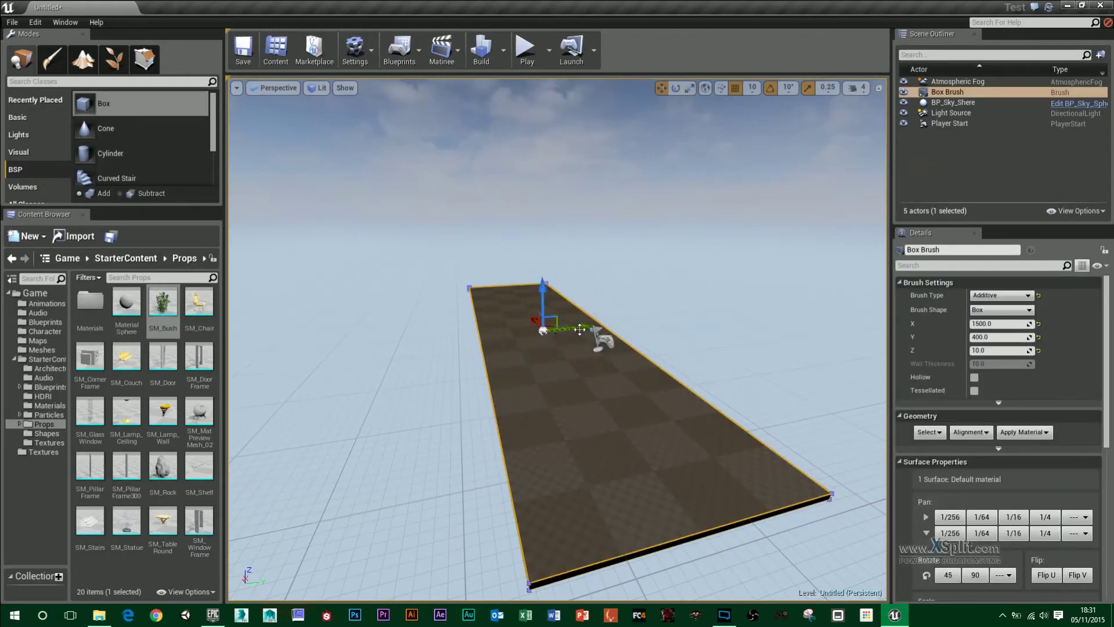
left_click_drag(583, 326, 395, 348, "shift")
left_click_drag(582, 327, 802, 305, "shift")
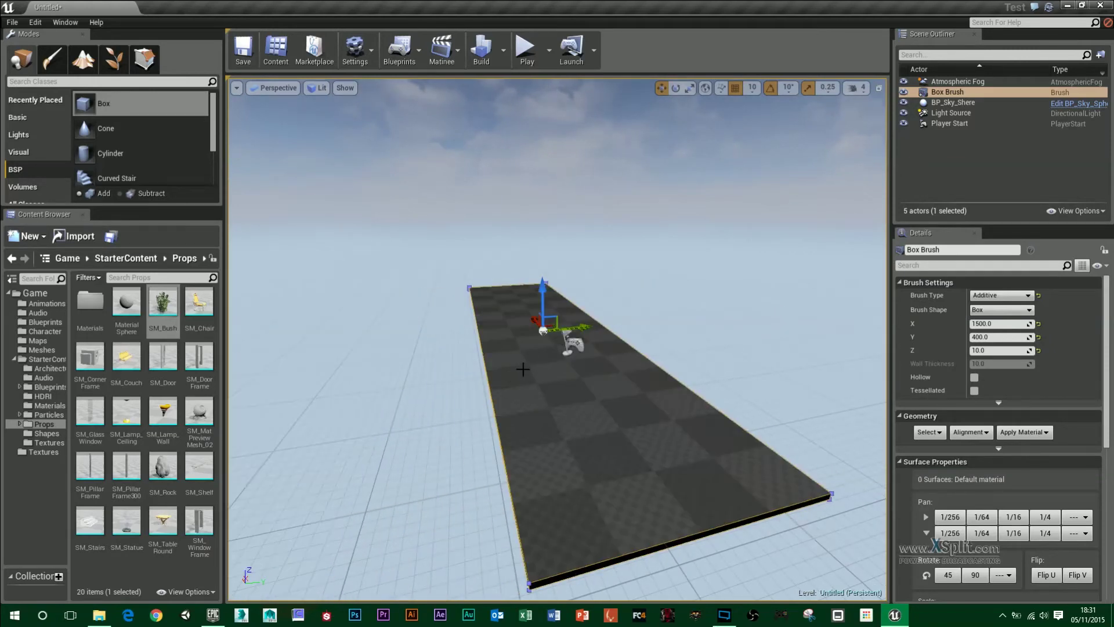
mouse_move(522, 369)
right_mouse_down()
mouse_move(455, 352)
mouse_move(496, 379)
mouse_move(397, 372)
mouse_move(442, 365)
mouse_move(440, 380)
mouse_move(539, 380)
right_mouse_up()
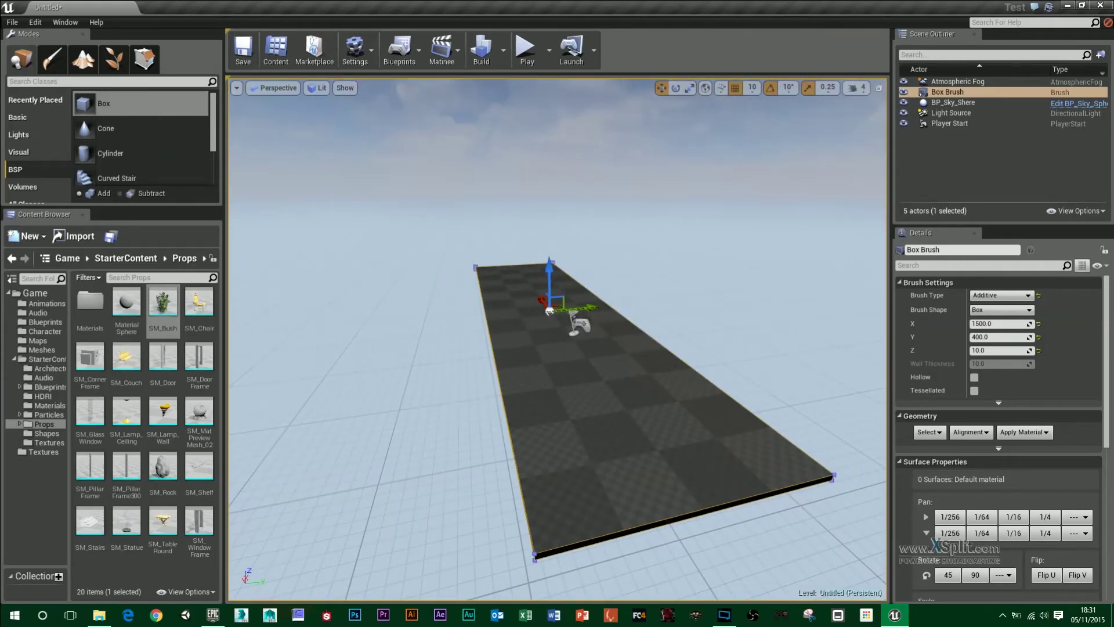
mouse_move(669, 368)
right_mouse_down()
mouse_move(690, 290)
mouse_move(669, 368)
right_mouse_up()
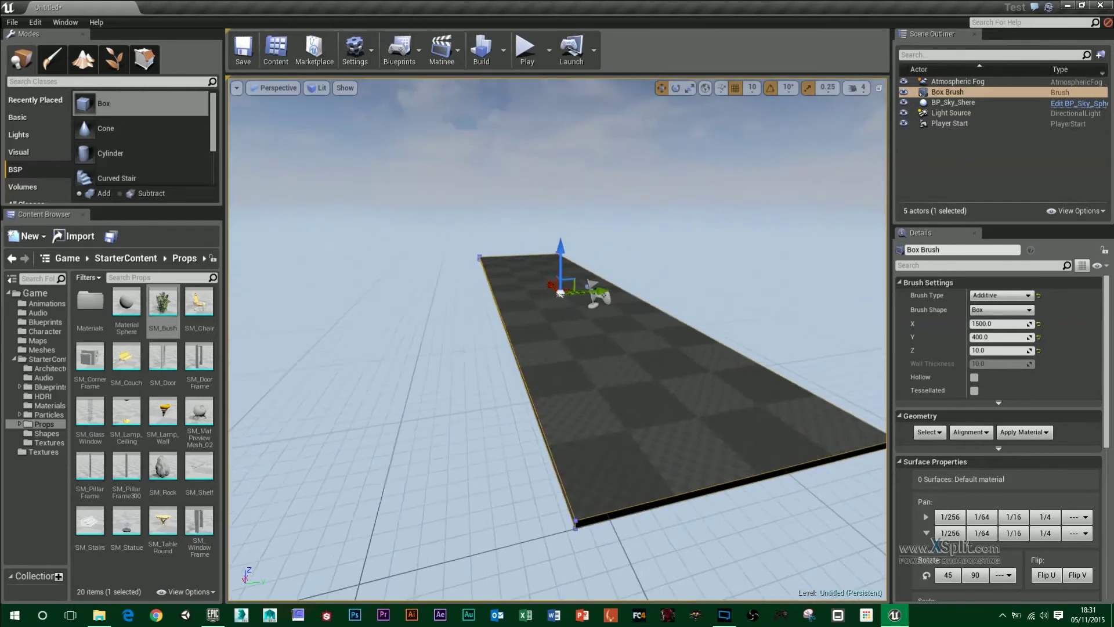
left_click_drag(574, 301, 579, 300)
Duplicate the floor slab with a rotation about its X axis so the copy stands upright as a wall
key("e")
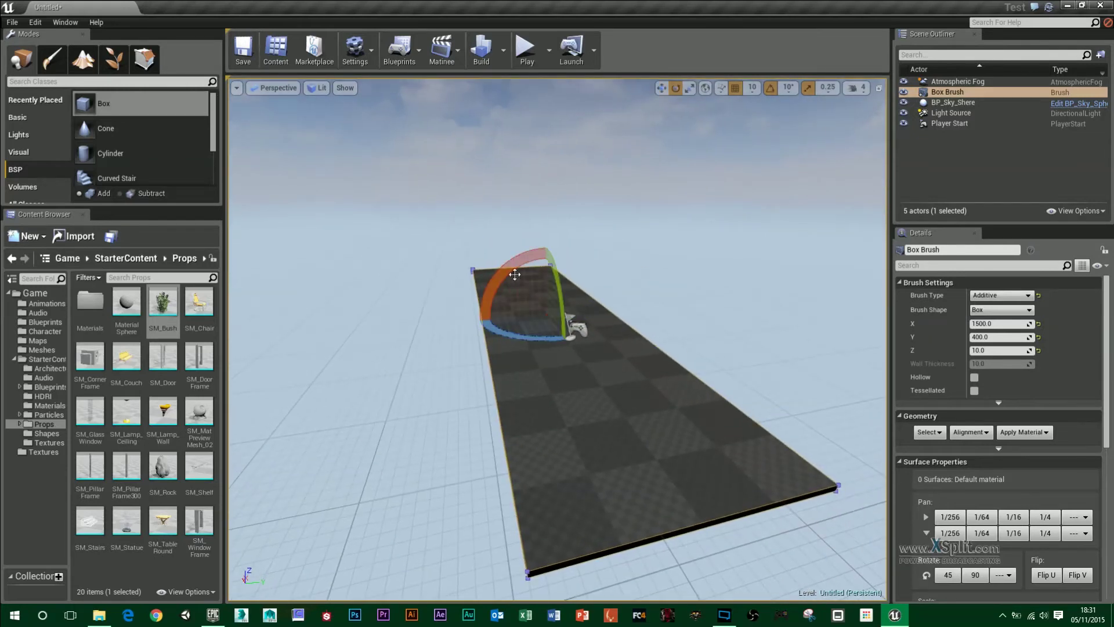
key("w")
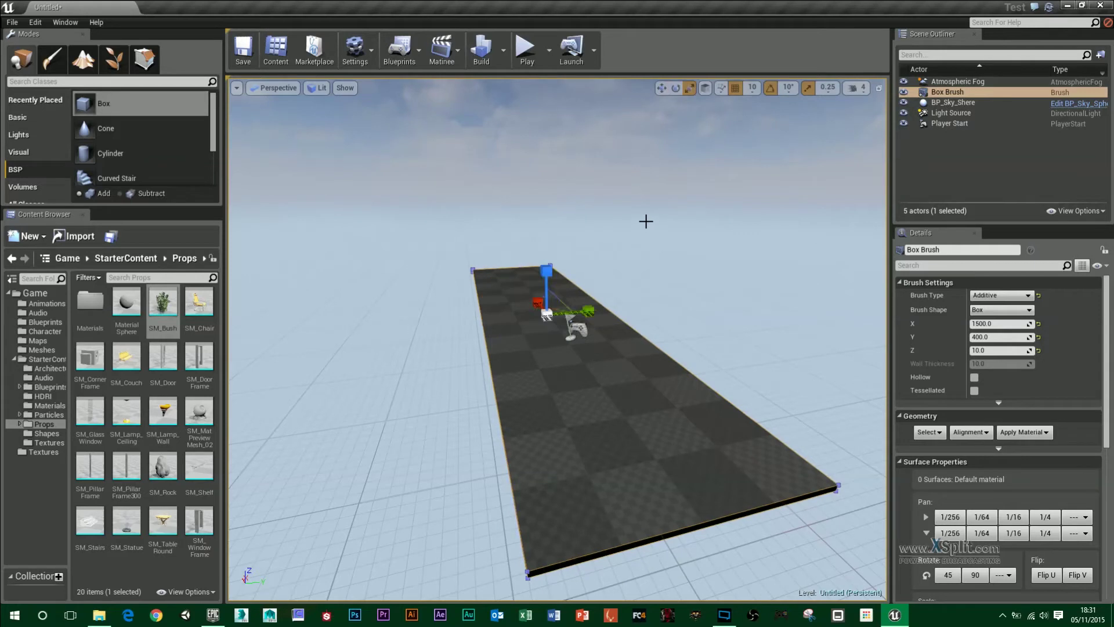
key("e")
key("w")
key("e")
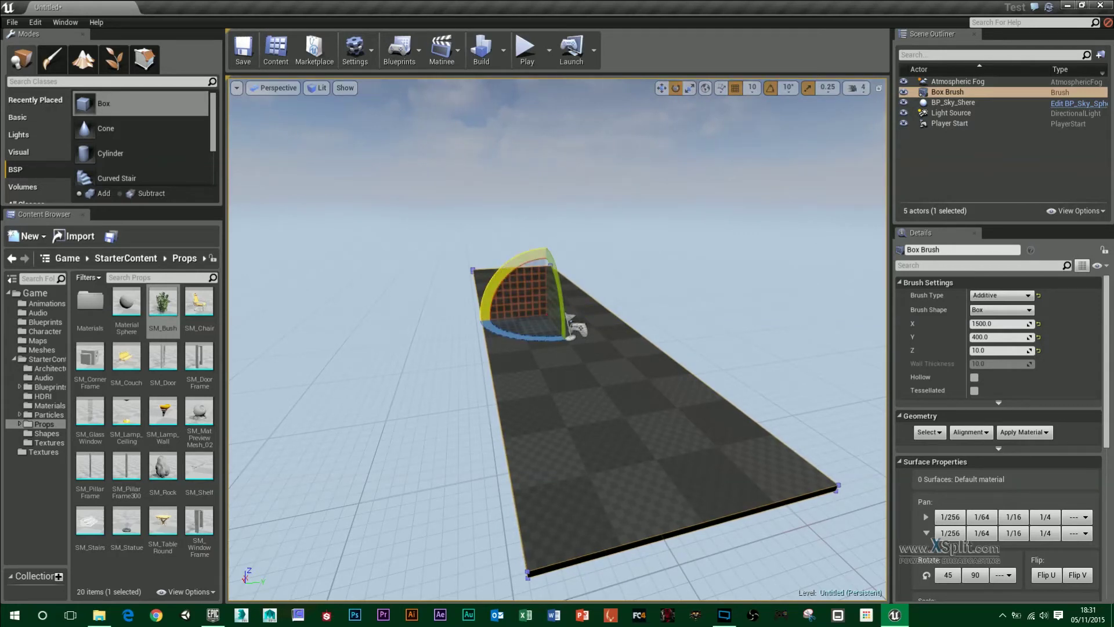
mouse_move(490, 286)
left_mouse_down("alt")
mouse_move(498, 252)
mouse_move(491, 285)
left_mouse_up("alt")
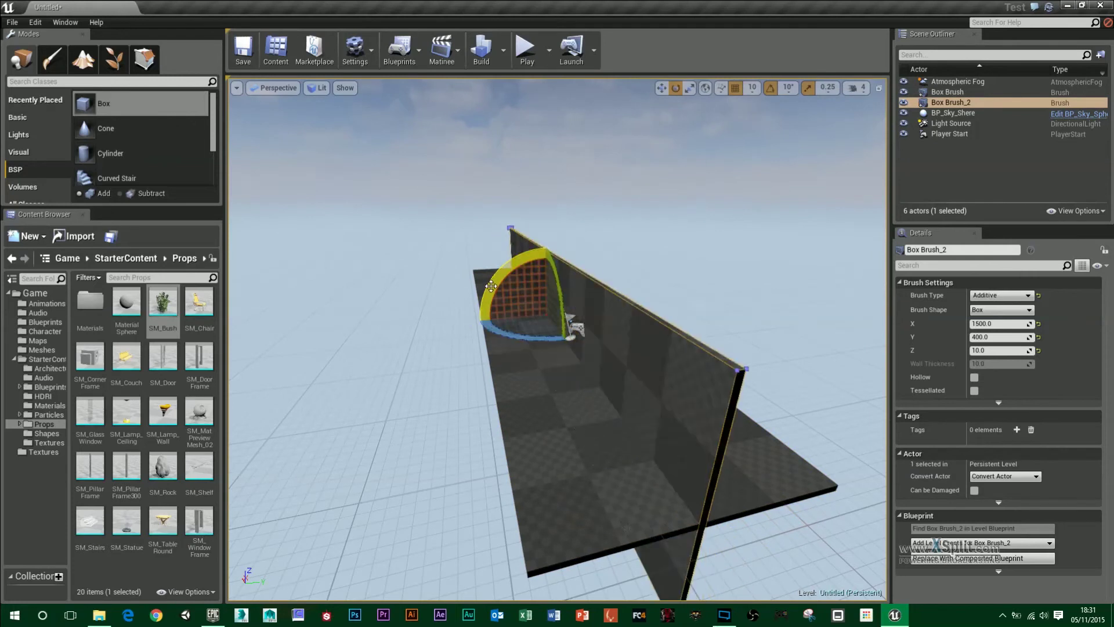
Move the upright wall out to the floor slab's long edge and raise it so it stands on the floor
right_click_drag(525, 408, 527, 367)
key("r")
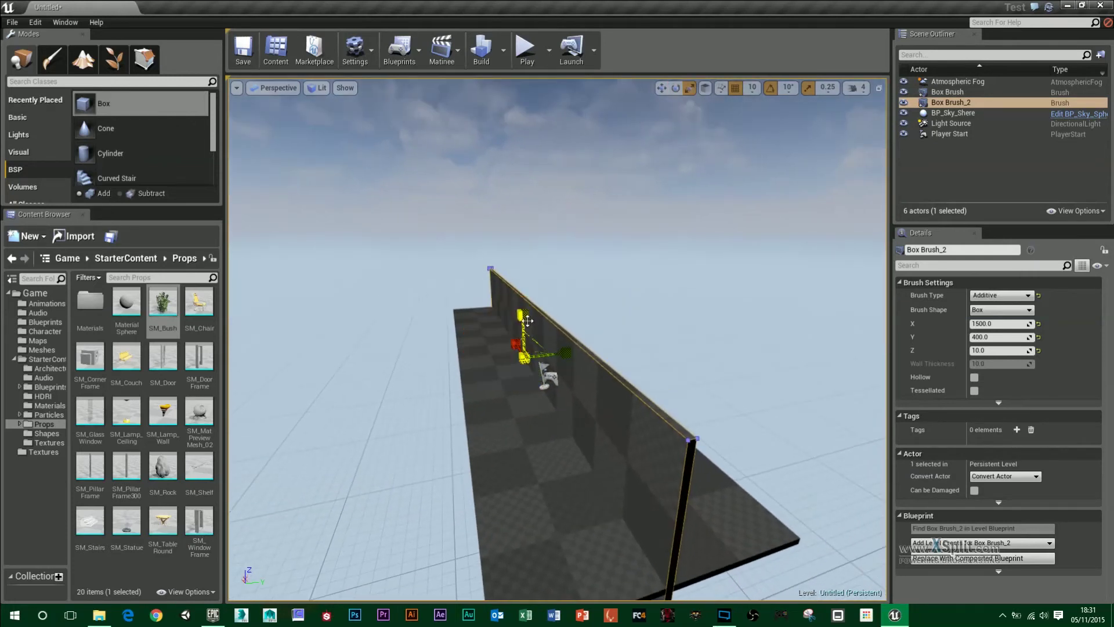
mouse_move(527, 320)
left_mouse_down()
mouse_move(524, 244)
mouse_move(534, 227)
mouse_move(523, 271)
mouse_move(617, 287)
left_mouse_up()
key("w")
Shift the wall slightly along Y in the Side view to line it up with the floor slab's outer edge
left_click(273, 87)
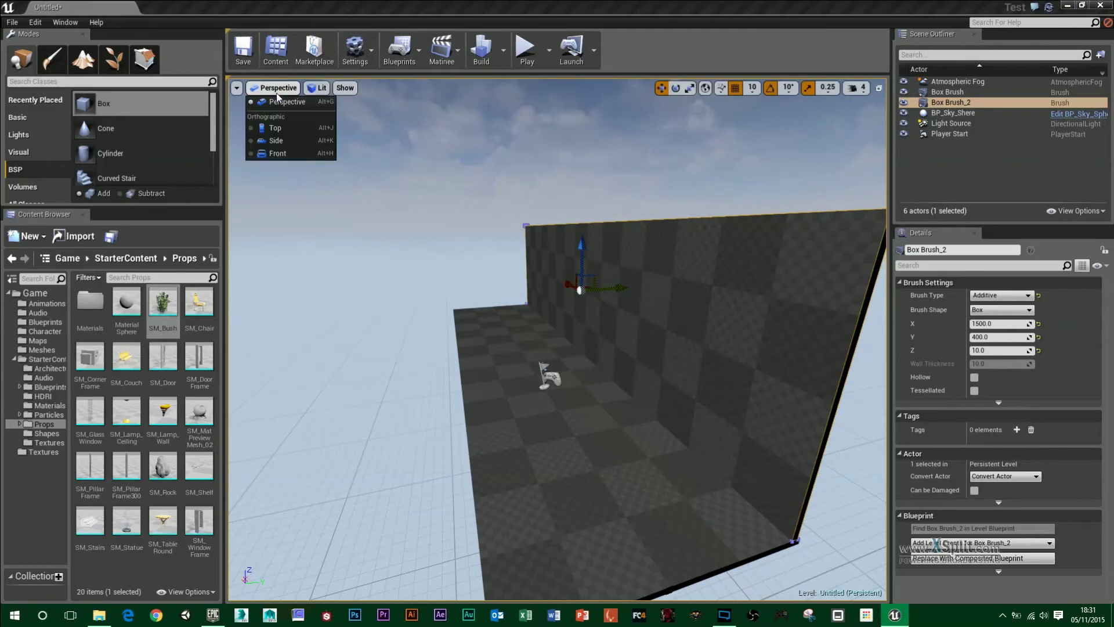
left_click(287, 145)
scroll(537, 327, "down", 2)
right_click_drag(537, 327, 429, 201)
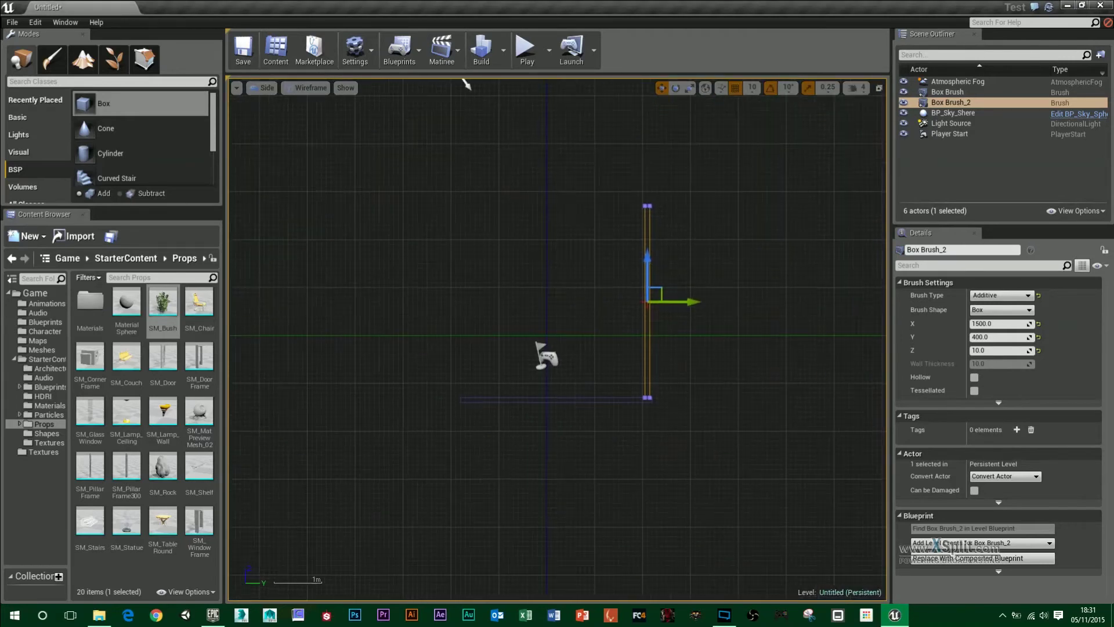
scroll(614, 372, "up", 10)
right_click_drag(624, 421, 496, 265)
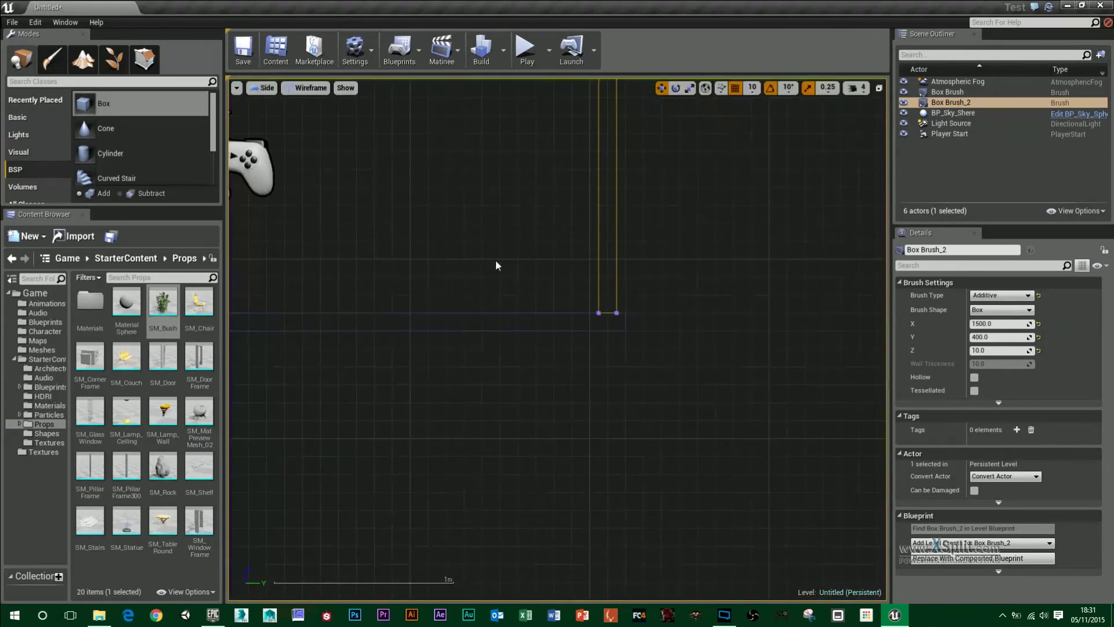
right_click(616, 313)
scroll(601, 301, "down", 5)
right_click_drag(601, 301, 614, 219)
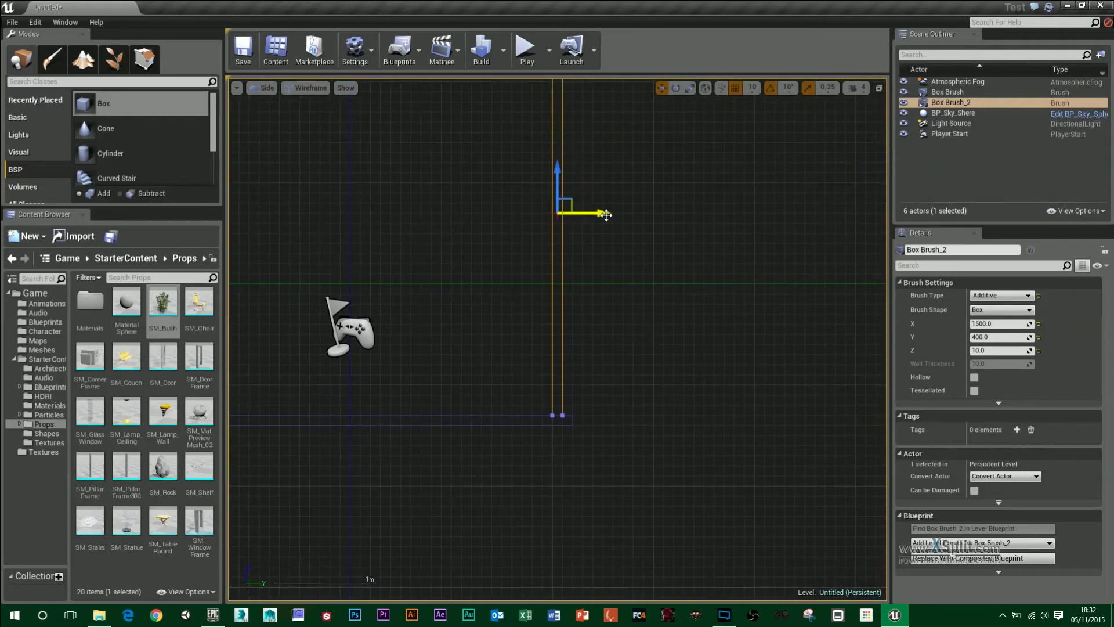
left_click_drag(601, 213, 610, 214)
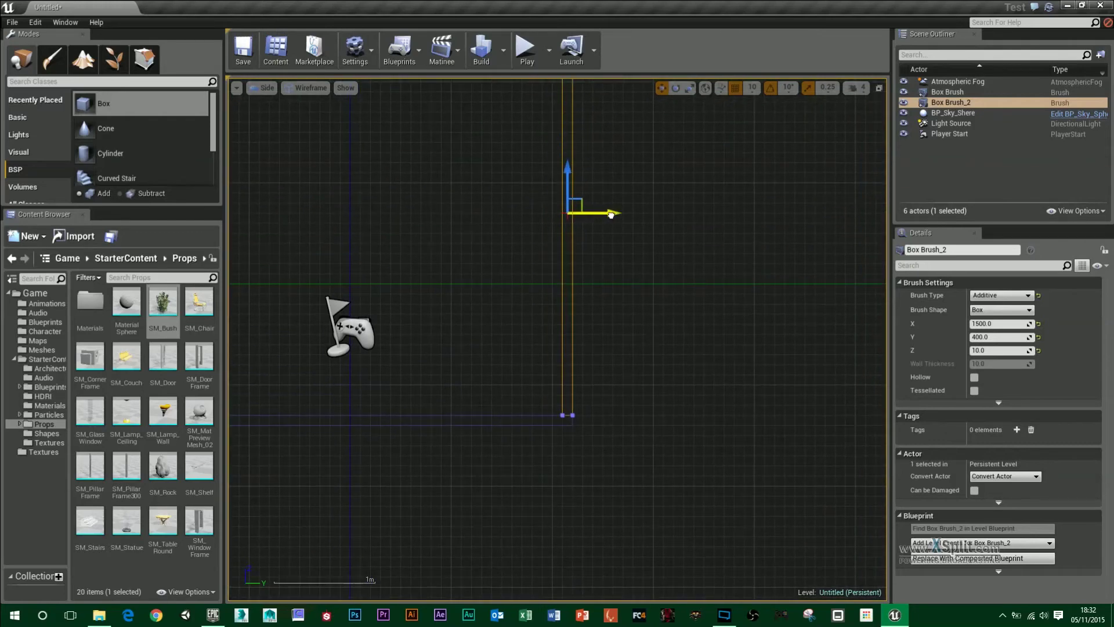
Back in the Perspective view, duplicate the wall along Y to the opposite long edge of the floor slab
left_click(266, 88)
left_click(277, 111)
key("a")
mouse_move(566, 429)
right_mouse_down()
mouse_move(604, 400)
mouse_move(592, 415)
mouse_move(560, 417)
right_mouse_up()
key("s")
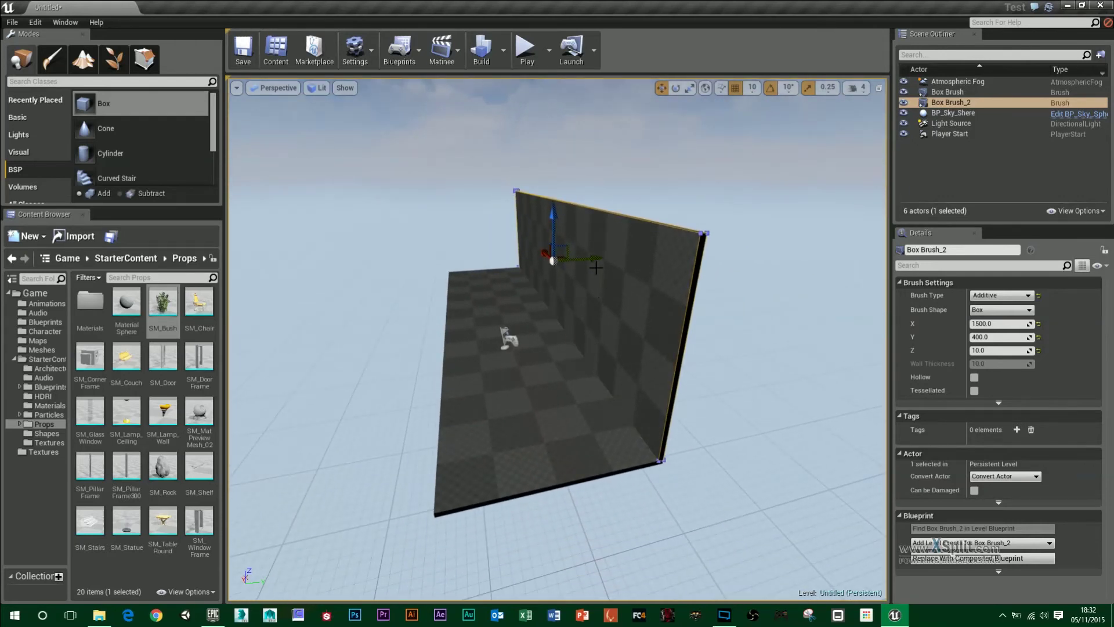
left_click_drag(596, 268, 489, 272, "alt")
Check in the Side view how the duplicated wall's bottom corner lines up with the floor slab's edge, then return to Perspective
left_click(274, 88)
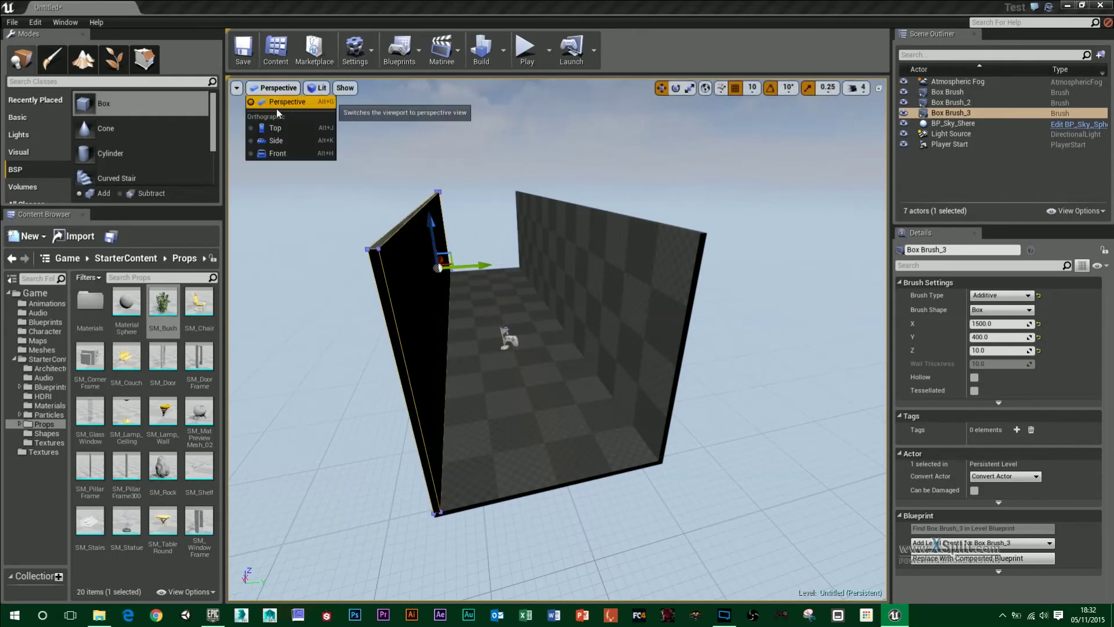
left_click(275, 128)
left_click(263, 87)
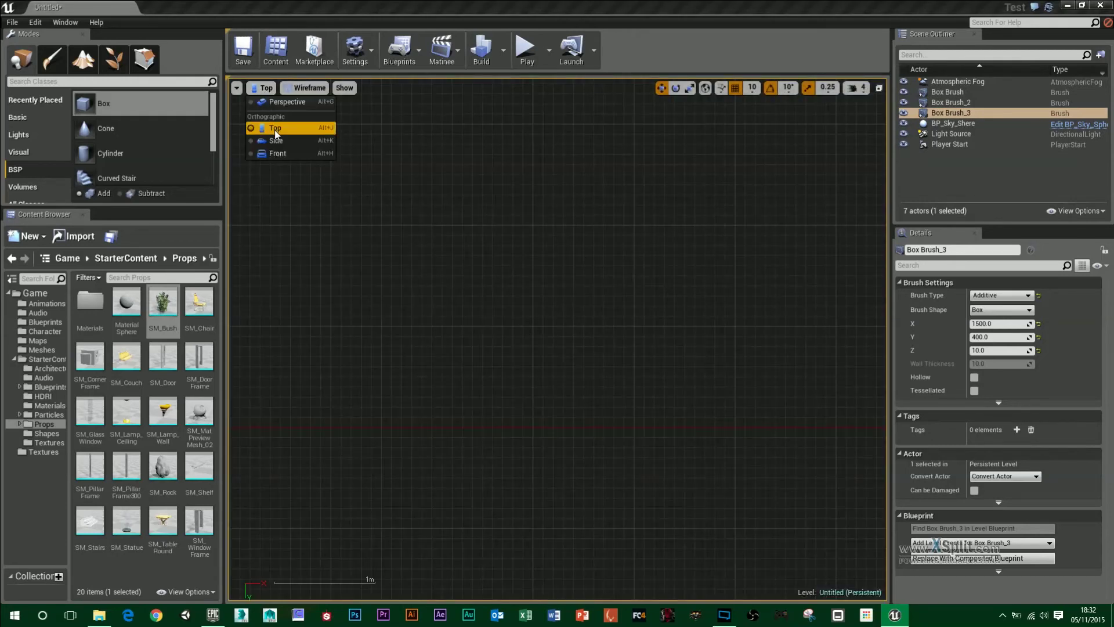
left_click(276, 140)
scroll(519, 357, "down", 5)
right_click_drag(519, 356, 539, 157)
scroll(514, 237, "up", 8)
right_click_drag(514, 238, 601, 301)
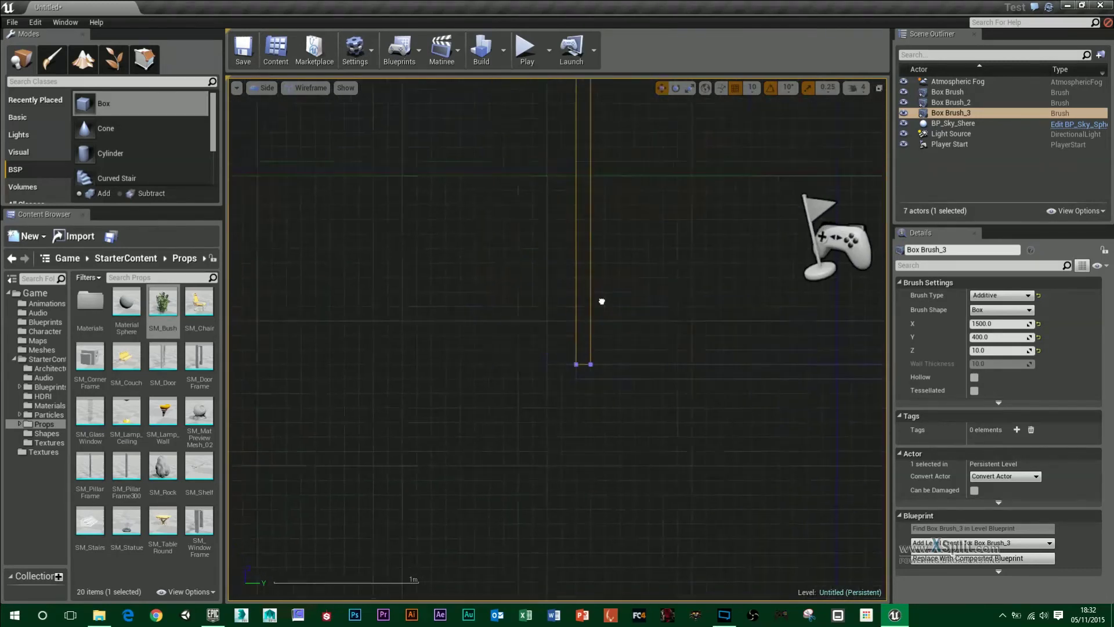
scroll(585, 397, "up", 3)
left_click(264, 87)
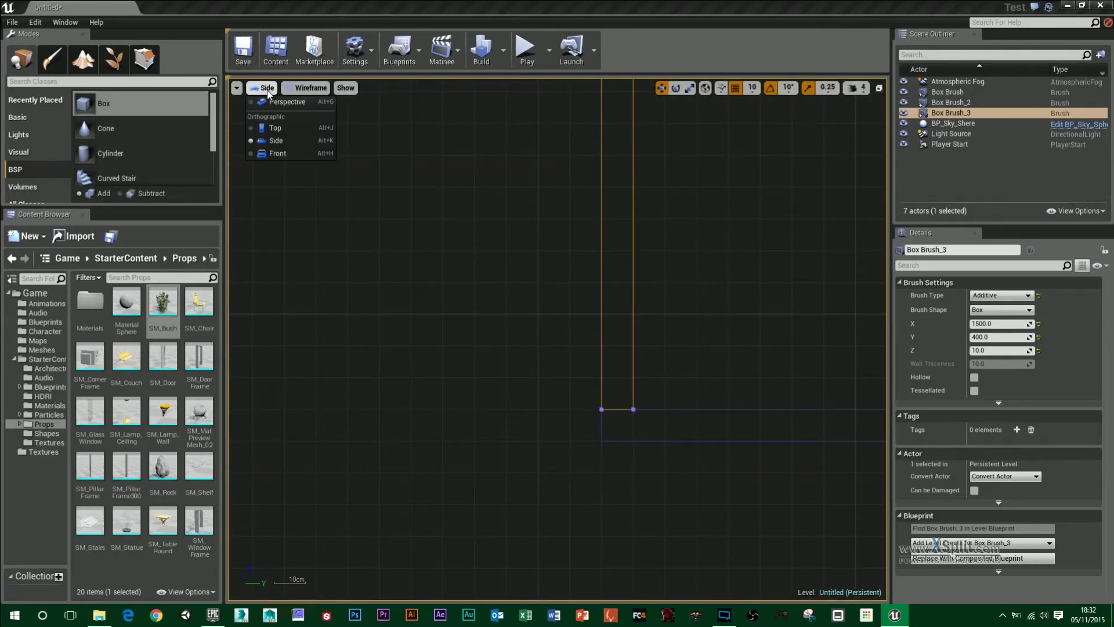
left_click(273, 104)
Duplicate the floor slab upward along Z onto the tops of the two walls as a ceiling
right_click_drag(549, 375, 550, 441)
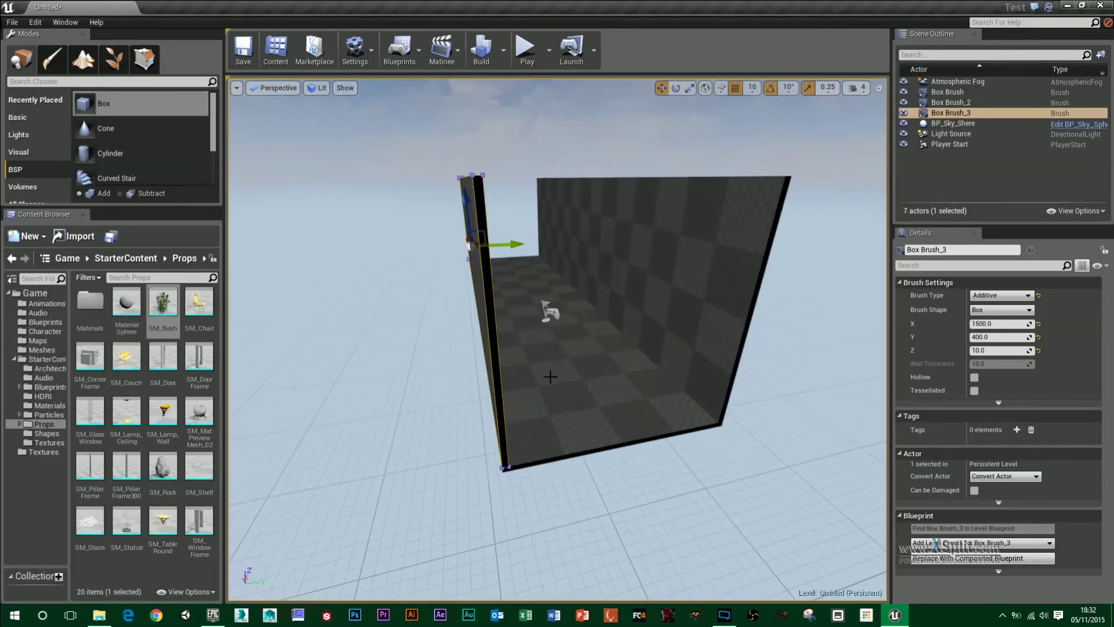
left_click(550, 376)
left_click_drag(531, 278, 528, 169, "alt")
mouse_move(551, 278)
right_mouse_down()
mouse_move(564, 270)
mouse_move(564, 313)
mouse_move(564, 261)
mouse_move(564, 302)
mouse_move(594, 340)
right_mouse_up()
Duplicate a side wall with a rotation about Z and place the copy across the corridor's open end
left_click(547, 263)
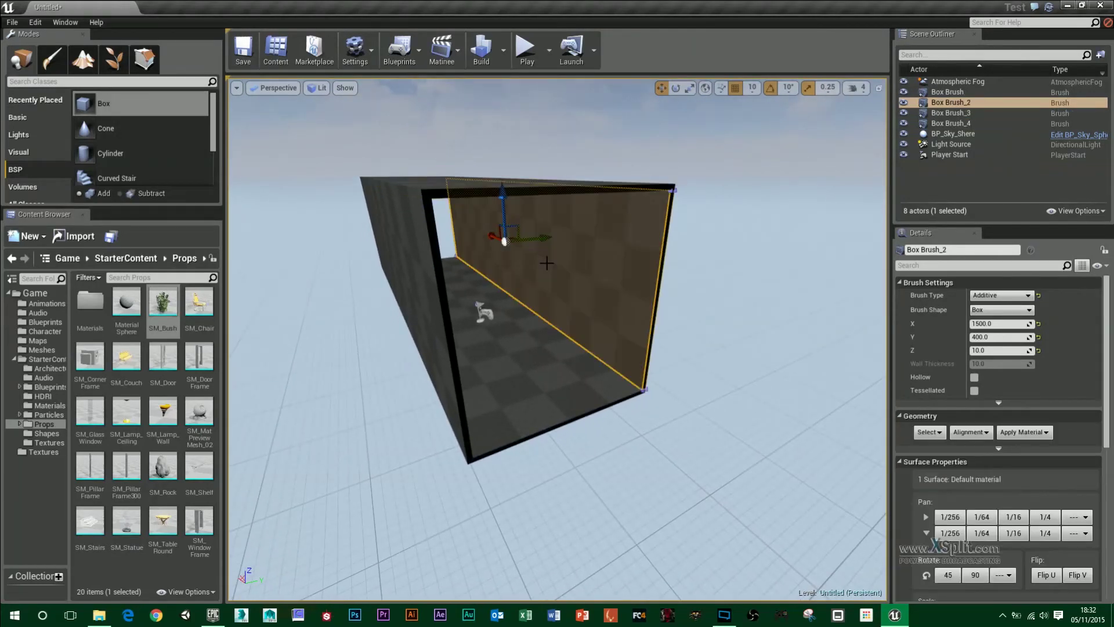
key("e")
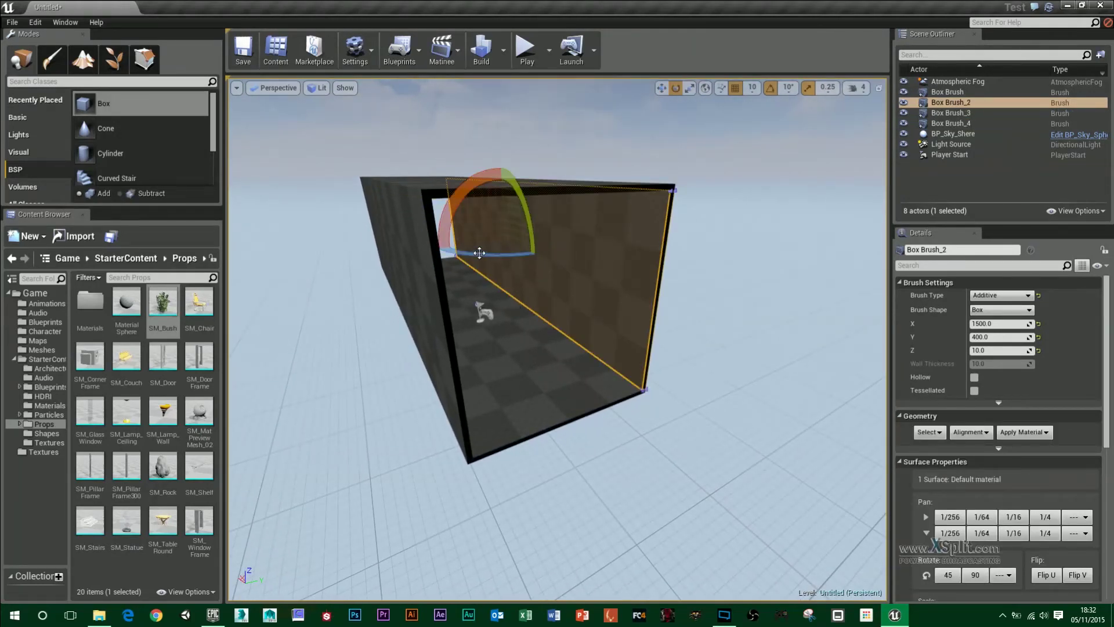
mouse_move(479, 253)
left_mouse_down("alt")
mouse_move(537, 253)
mouse_move(592, 329)
mouse_move(652, 303)
left_mouse_up("alt")
key("w")
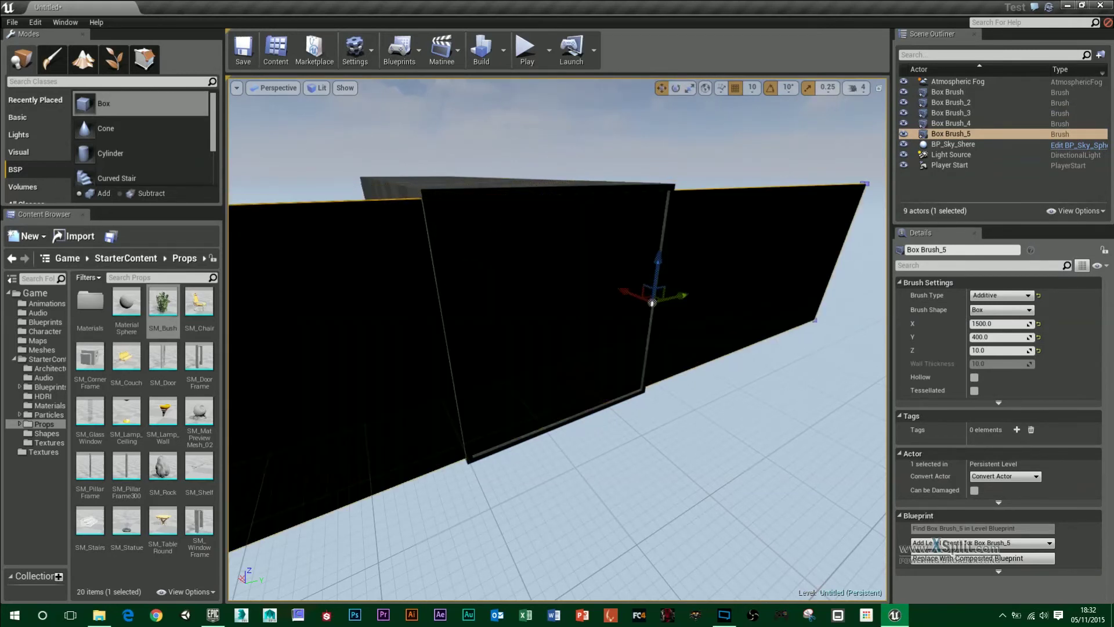
Nudge the end wall slightly along Y in the Side view and return to the Perspective view
left_click(277, 88)
left_click(294, 144)
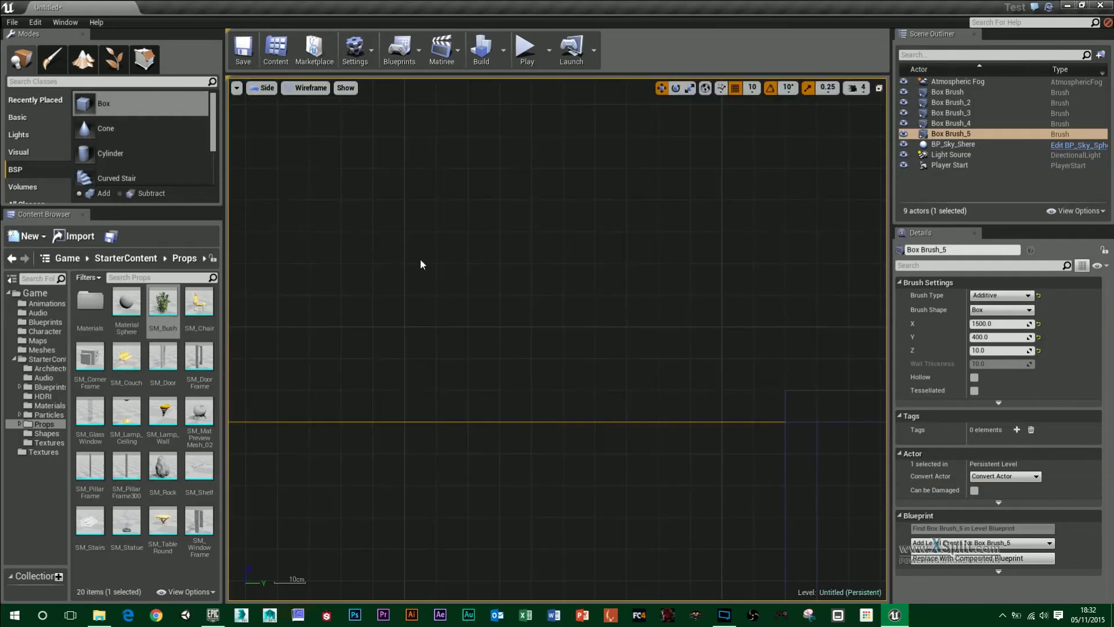
key("f")
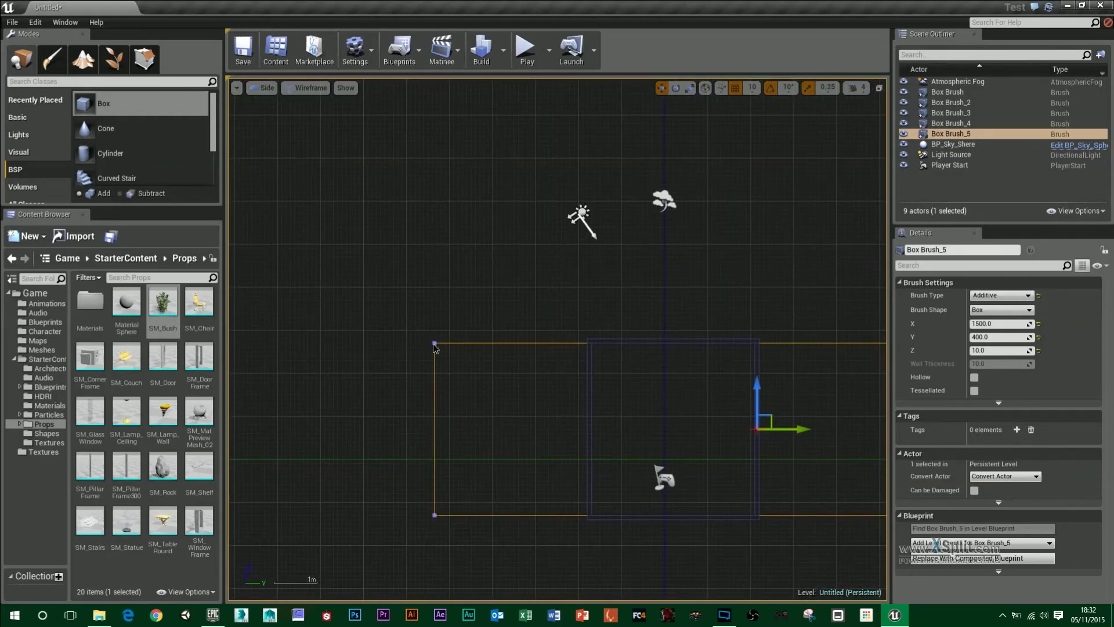
left_click_drag(435, 347, 438, 324)
left_click(266, 88)
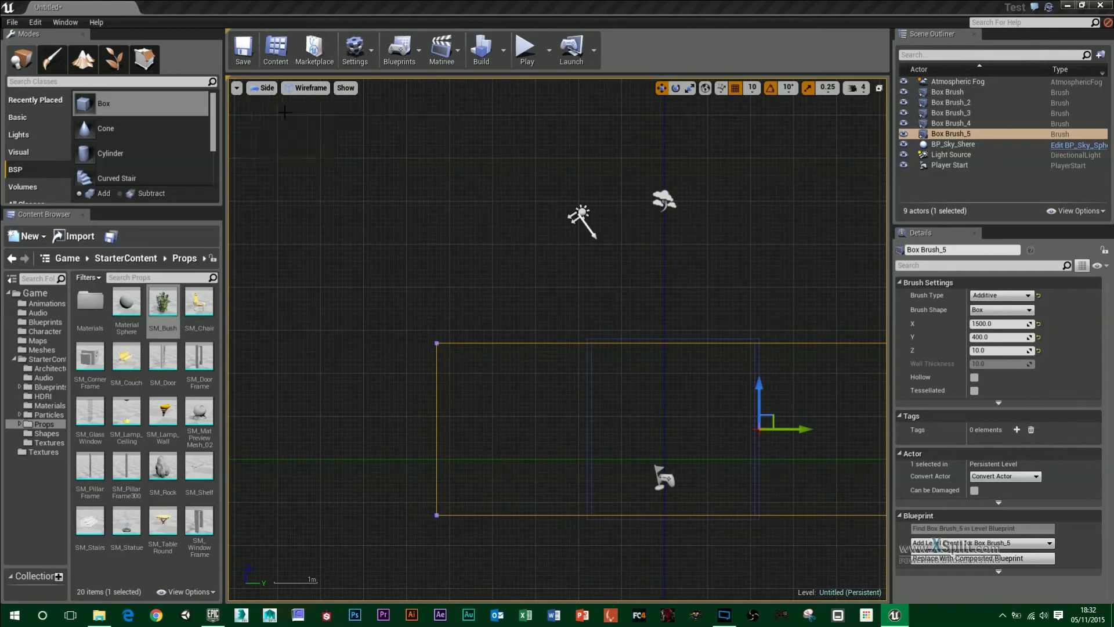
left_click(278, 99)
Face the end wall, turn on Geometry Editing mode and select the wall's large outer face
mouse_move(557, 340)
right_mouse_down()
mouse_move(540, 324)
mouse_move(682, 336)
mouse_move(687, 348)
mouse_move(429, 348)
mouse_move(469, 348)
right_mouse_up()
key("a")
key("d")
key("s")
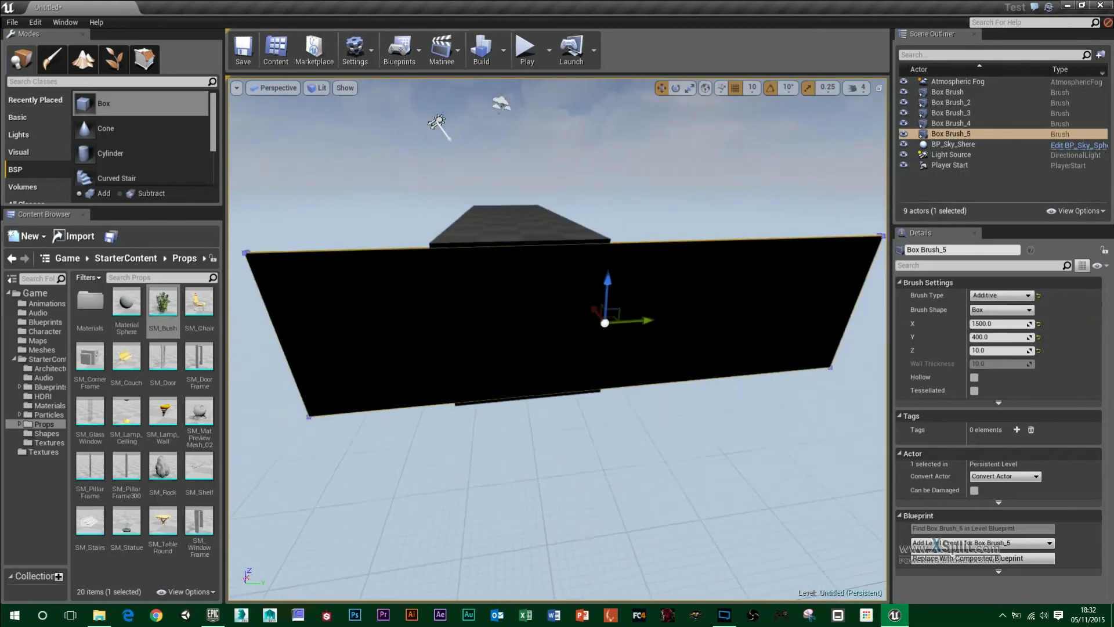
right_click_drag(515, 114, 499, 115)
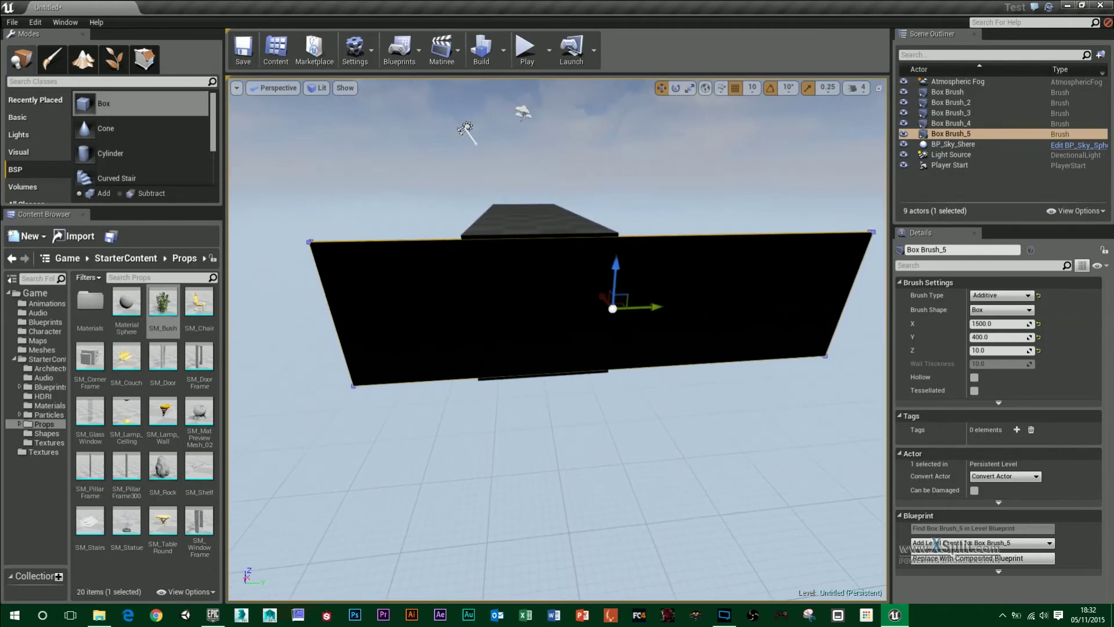
left_click(145, 59)
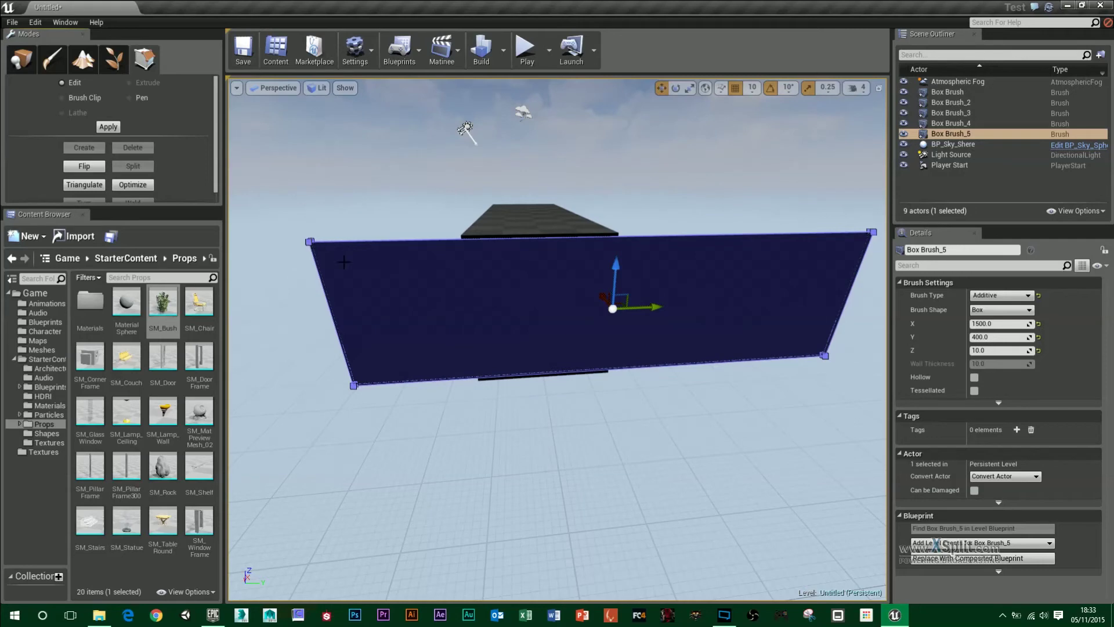
left_click(549, 310)
Try selecting a single top corner vertex of the end wall, then select its outer surface instead
mouse_move(704, 504)
right_mouse_down()
mouse_move(682, 325)
mouse_move(853, 487)
mouse_move(599, 463)
right_mouse_up()
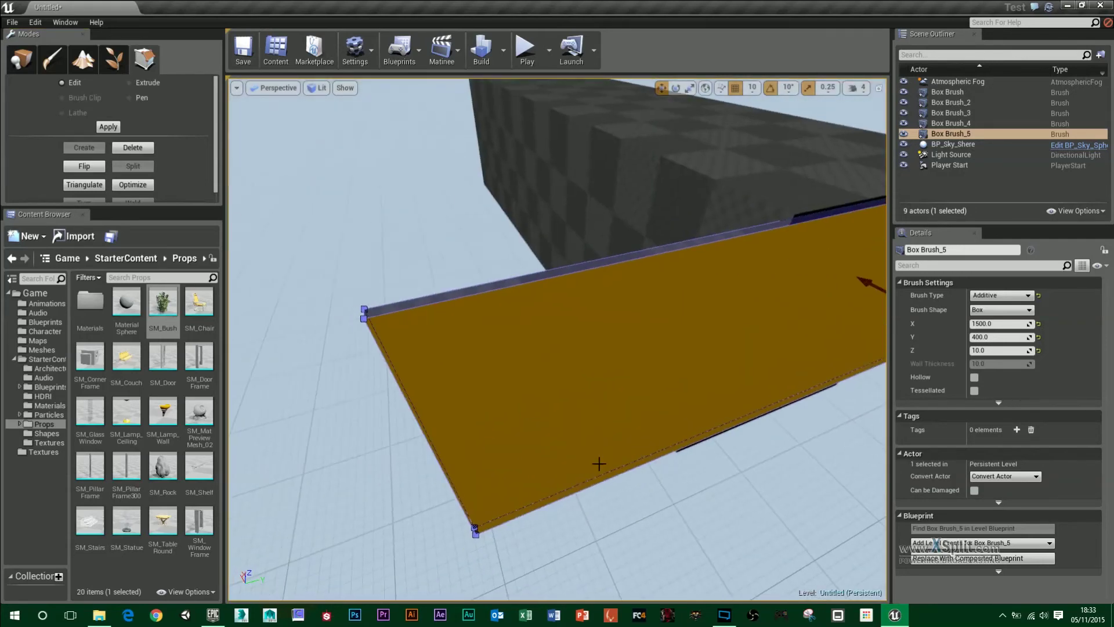
left_click(362, 318)
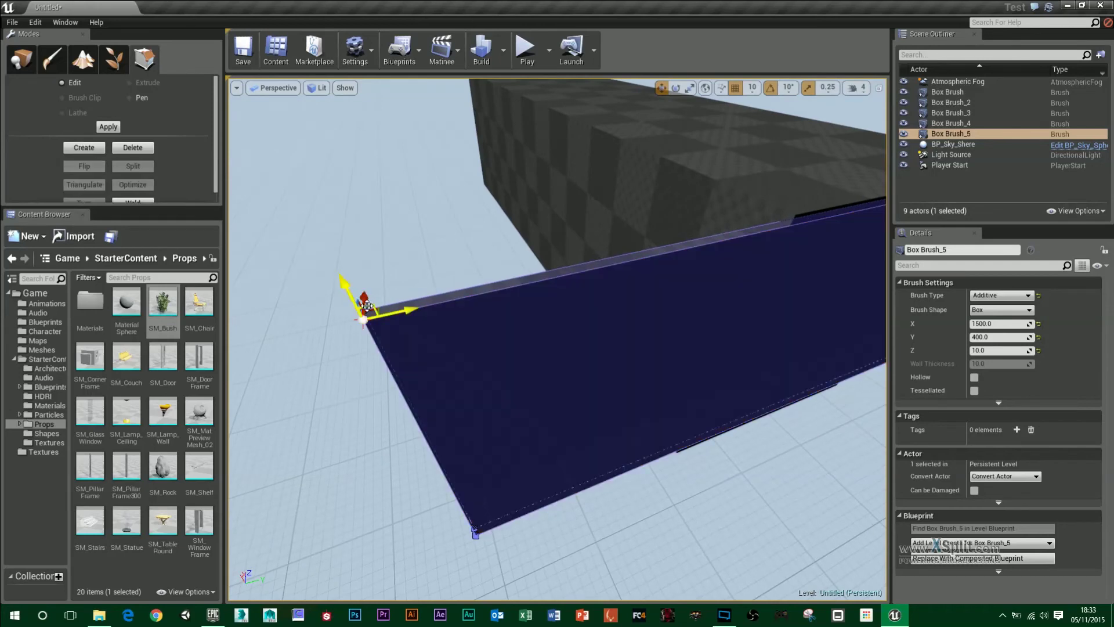
left_click(424, 275)
left_click(532, 312)
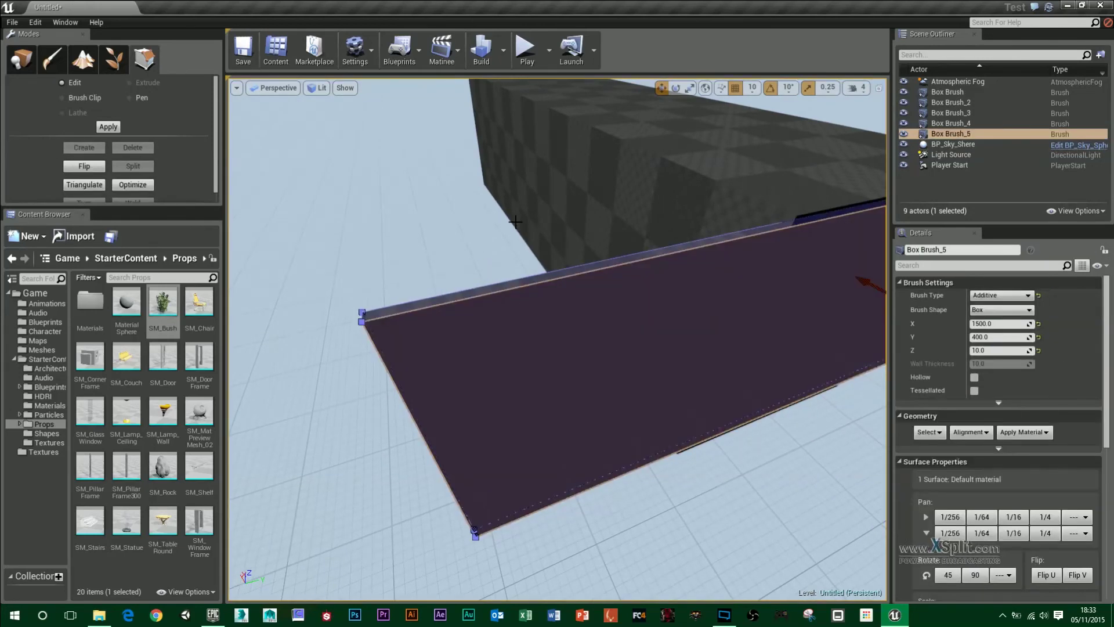
Box-select the vertices at one overhanging end of the end wall and inspect the selection in the Top view
mouse_move(515, 221)
right_mouse_down()
mouse_move(509, 162)
mouse_move(472, 230)
right_mouse_up()
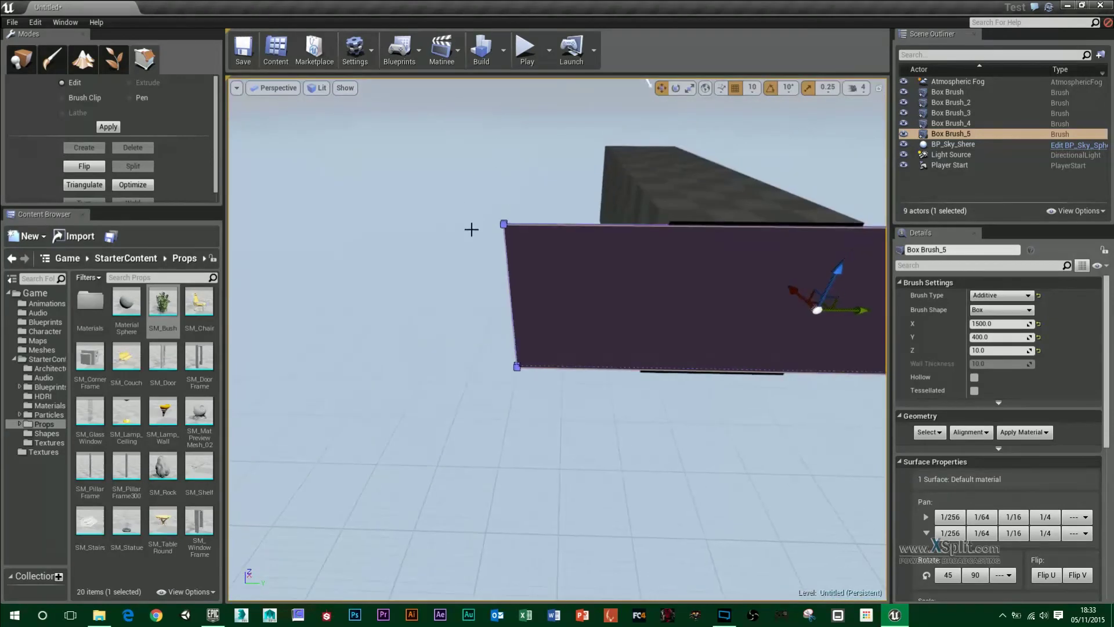
right_click_drag(581, 240, 581, 239)
right_click_drag(618, 286, 618, 286)
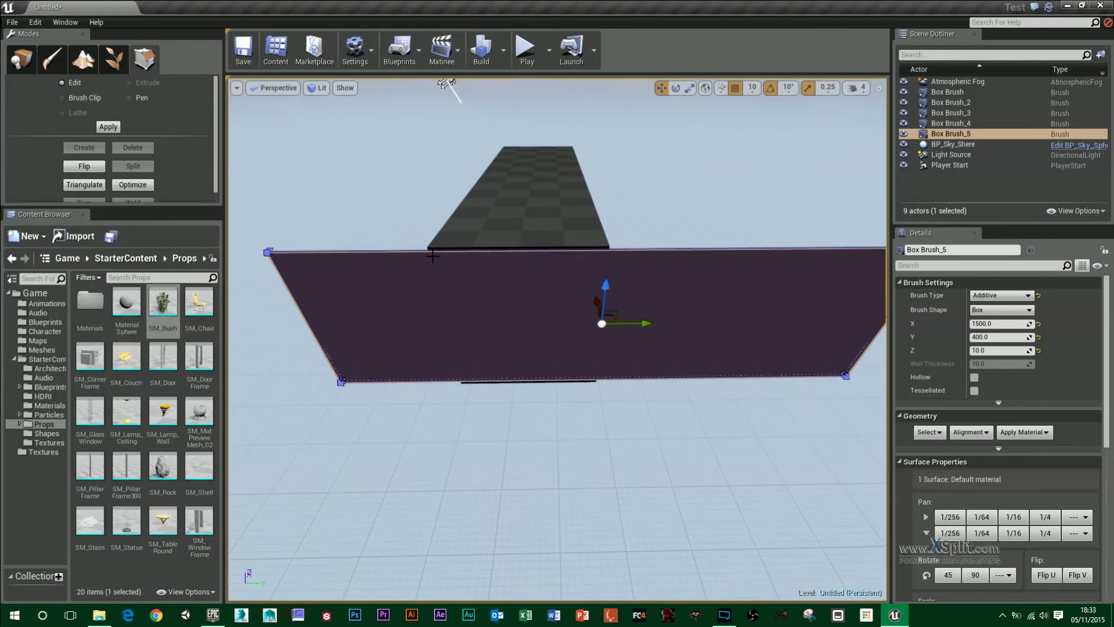
key("a")
right_click_drag(485, 316, 485, 317)
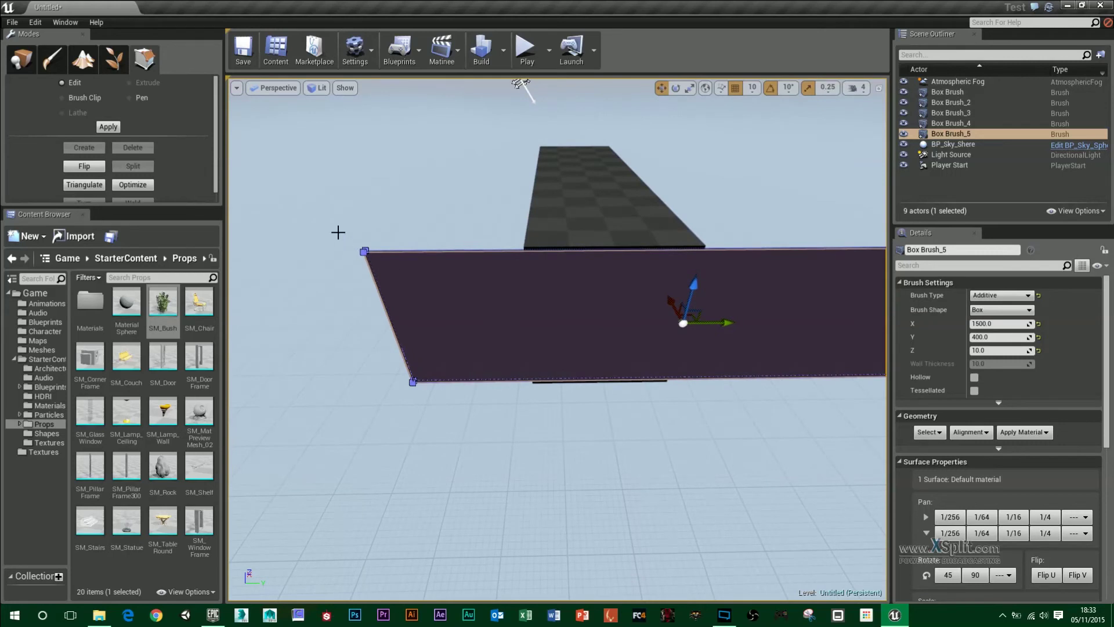
mouse_move(335, 218)
left_mouse_down("ctrl+alt")
mouse_move(510, 453)
mouse_move(503, 427)
left_mouse_up("ctrl+alt")
left_click(276, 90)
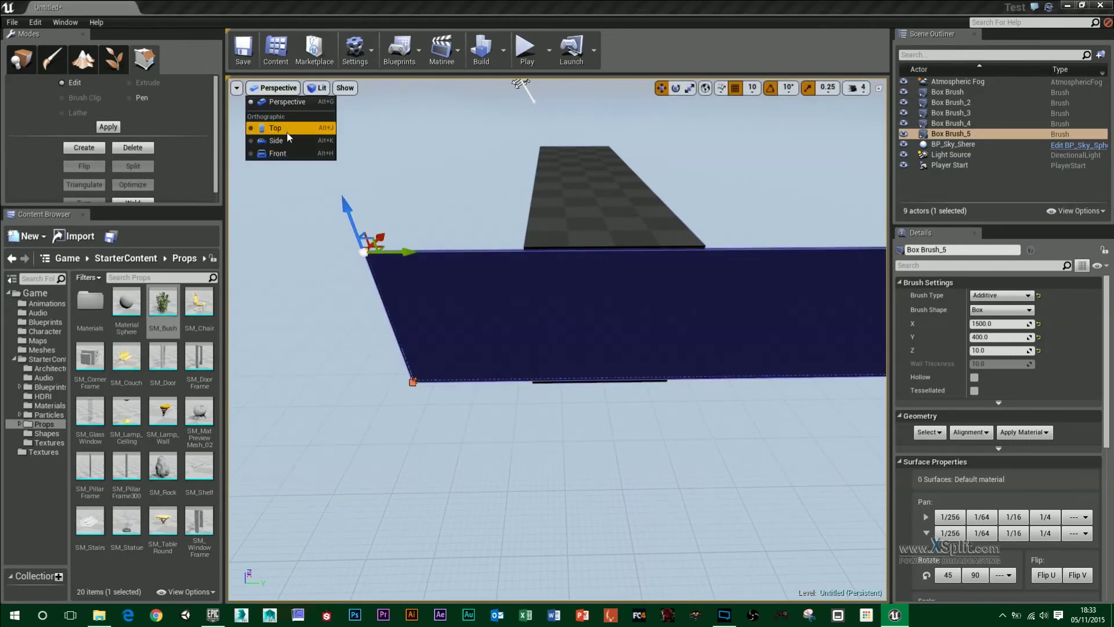
left_click(289, 132)
scroll(567, 193, "down", 4)
mouse_move(567, 194)
right_mouse_down()
mouse_move(465, 169)
mouse_move(461, 179)
right_mouse_up()
scroll(584, 154, "up", 5)
left_click_drag(629, 150, 451, 254)
left_click(266, 87)
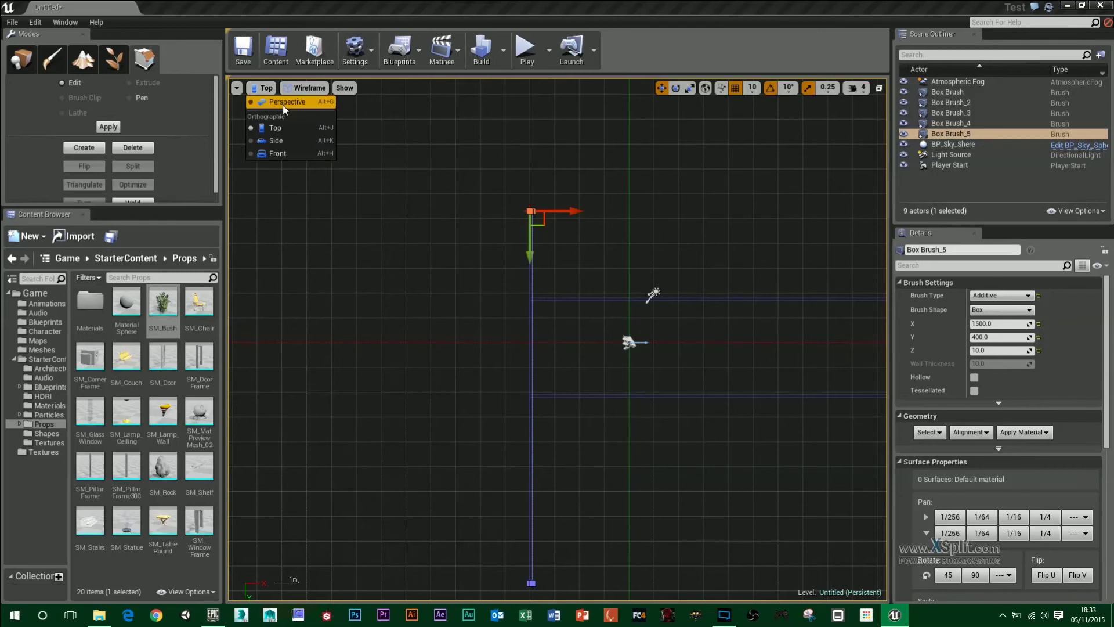
left_click(283, 105)
Box-select the vertices at the end wall's overhanging end again and pull them along Y to the corridor's side wall
left_click_drag(528, 315, 528, 400)
right_click_drag(528, 315, 504, 326)
left_click(380, 210)
left_click(436, 290)
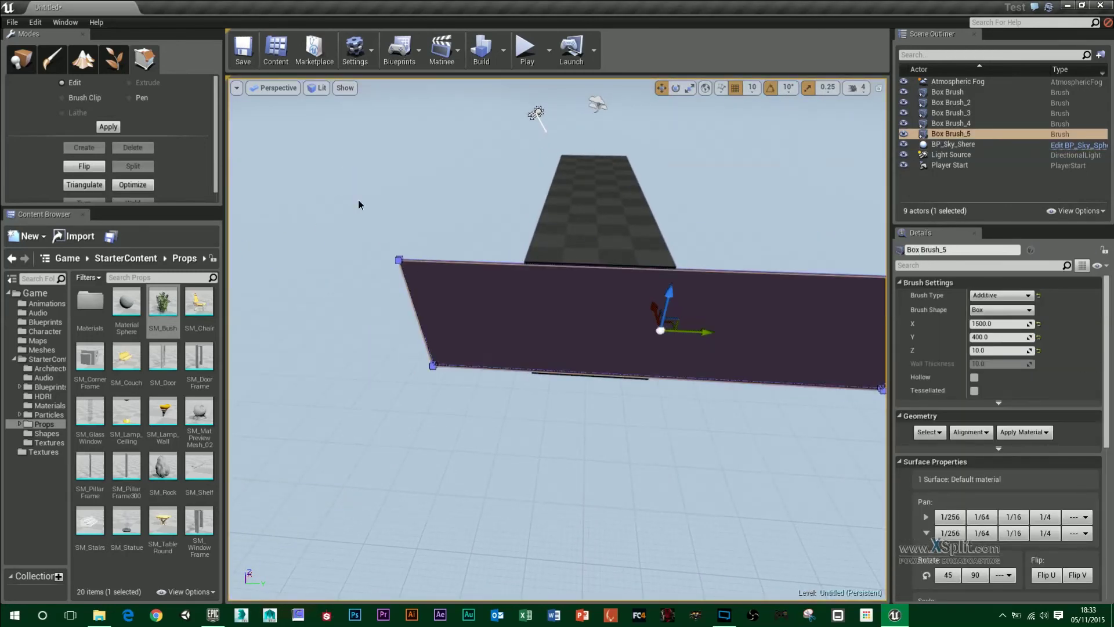
left_click_drag(358, 199, 465, 432, "ctrl+alt")
left_click_drag(447, 261, 567, 280)
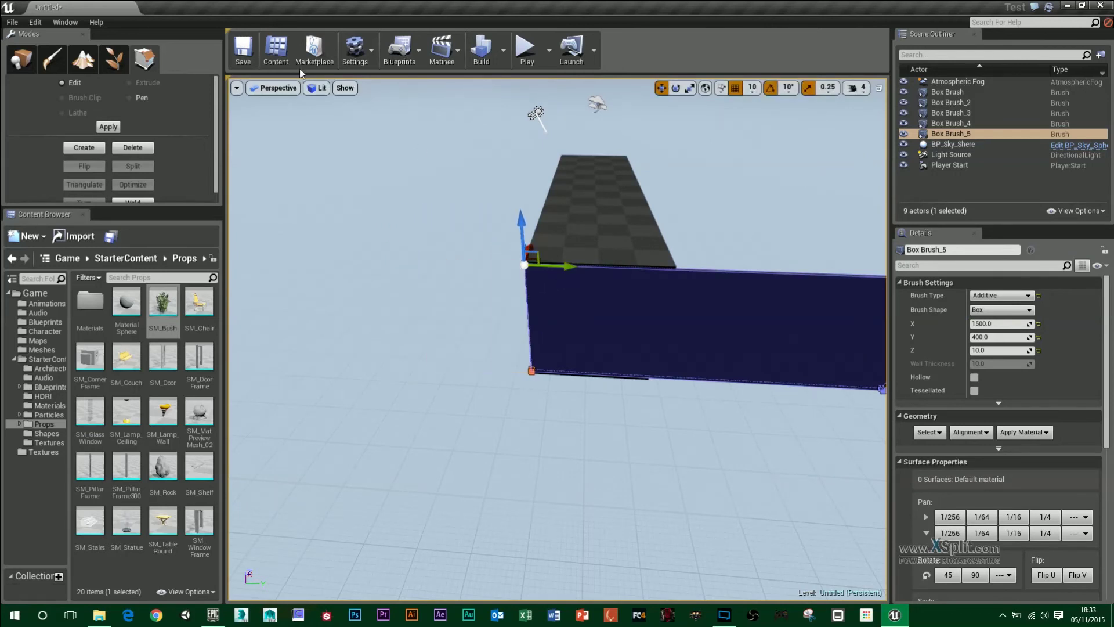
In the Top view, box-select the vertices at the end wall's other overhanging end and pull them along Y to the side wall's inner face
left_click(274, 87)
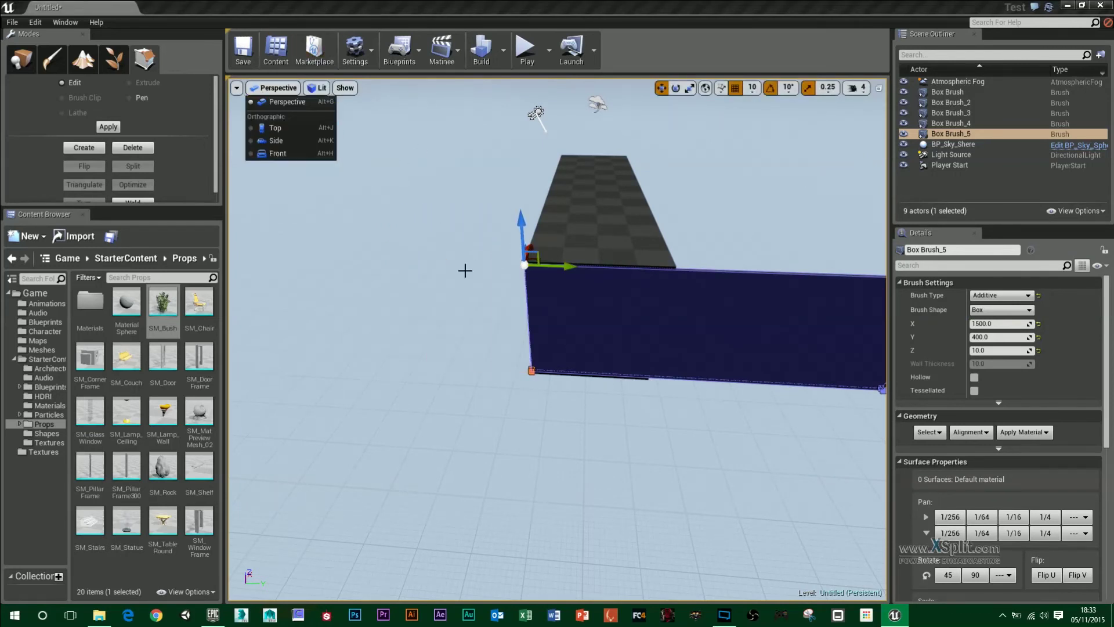
left_click(278, 127)
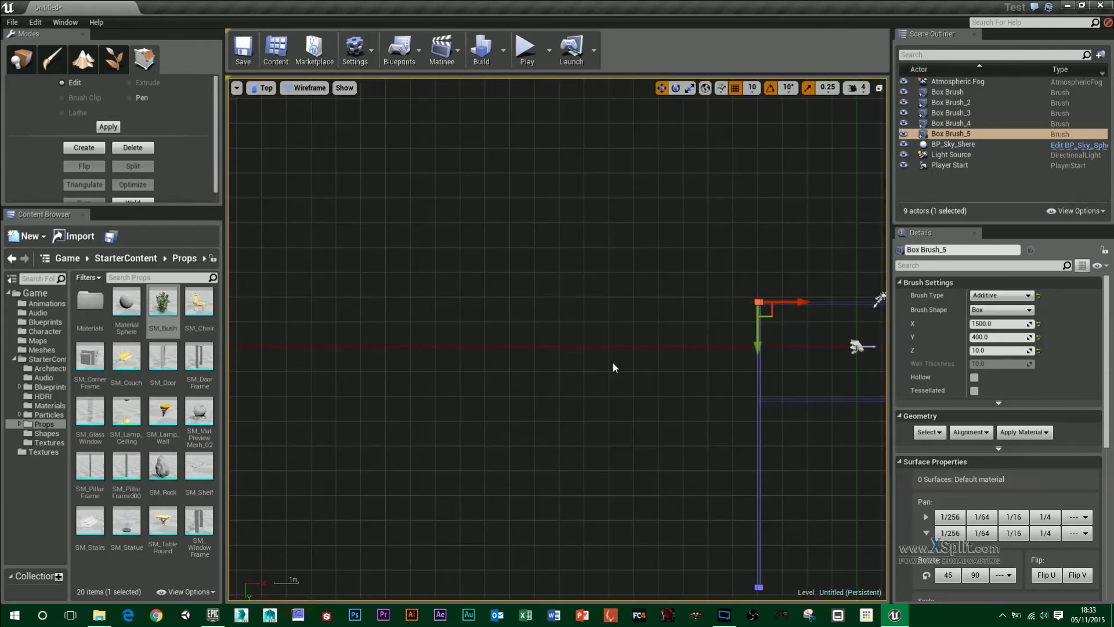
scroll(534, 222, "down", 3)
right_click_drag(453, 197, 554, 328)
scroll(555, 329, "up", 10)
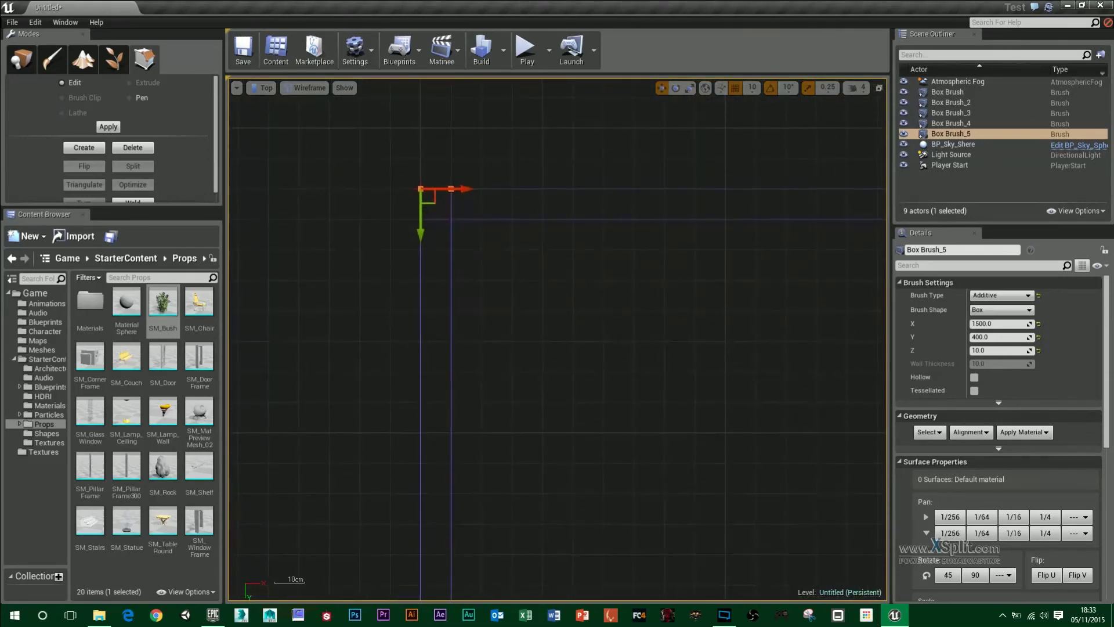
scroll(557, 328, "down", 20)
right_click_drag(558, 290, 563, 80)
scroll(582, 207, "up", 5)
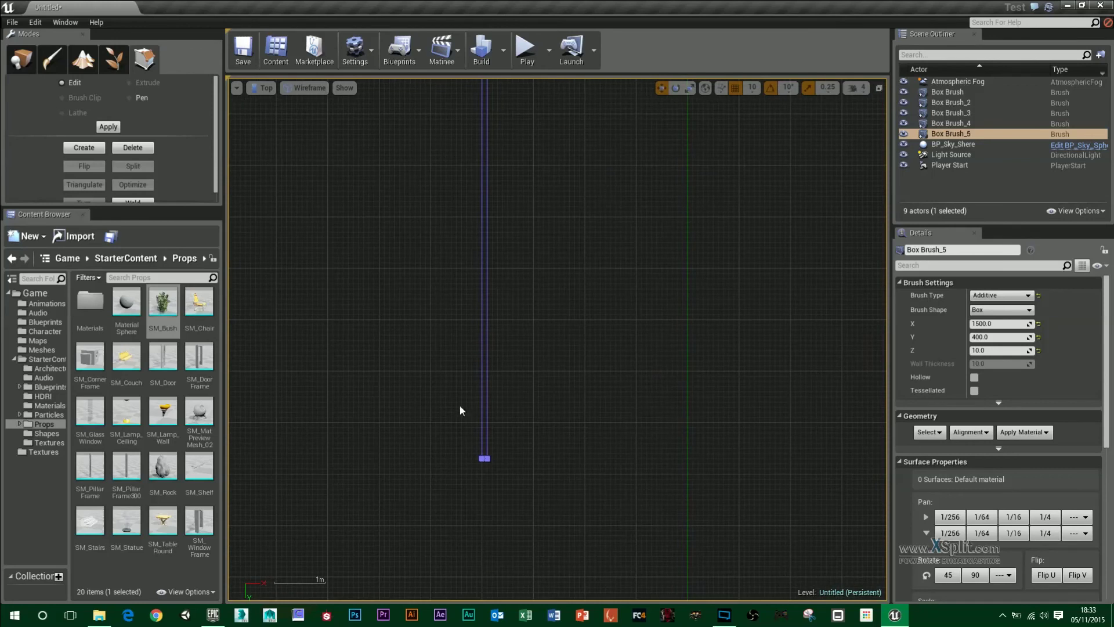
mouse_move(496, 468)
left_mouse_down()
mouse_move(482, 457)
mouse_move(482, 196)
left_mouse_up()
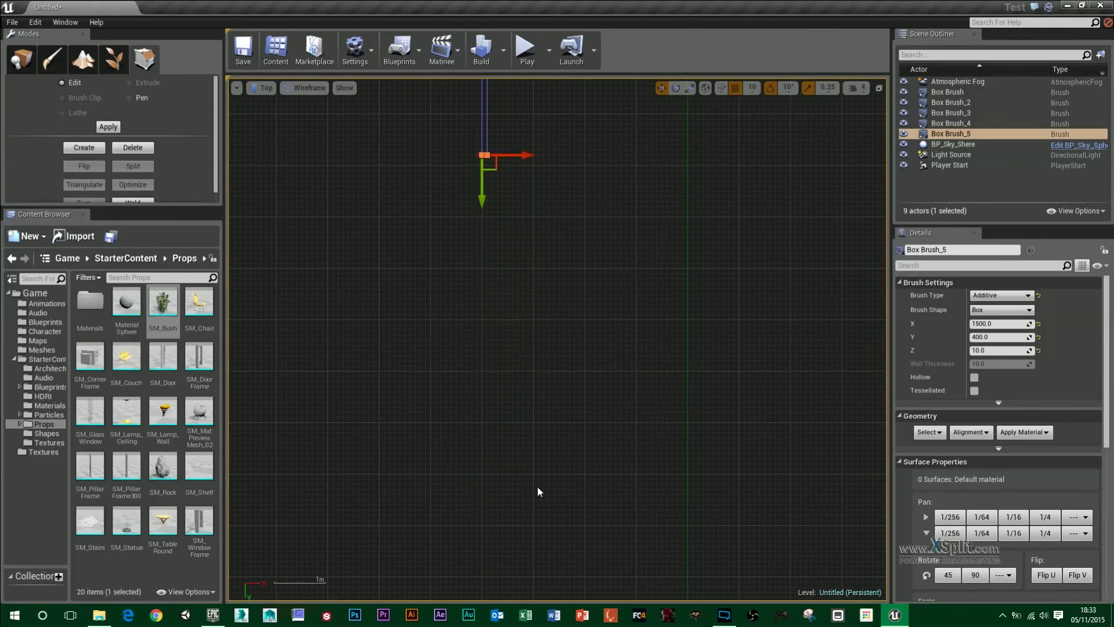
right_click_drag(588, 337, 570, 539)
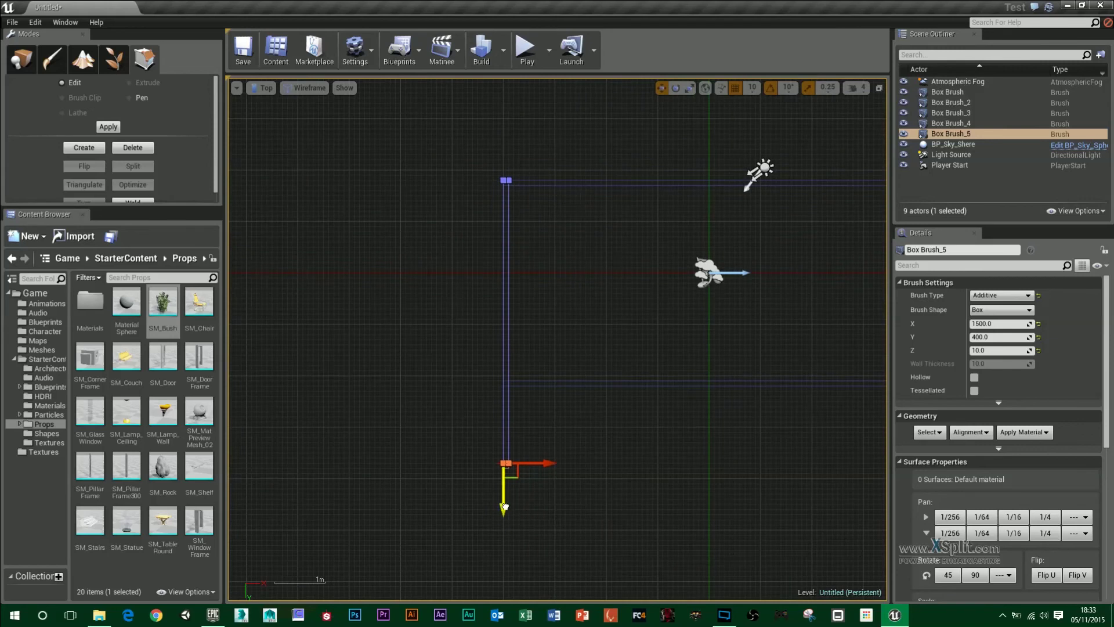
left_click_drag(504, 507, 524, 415)
scroll(549, 368, "up", 8)
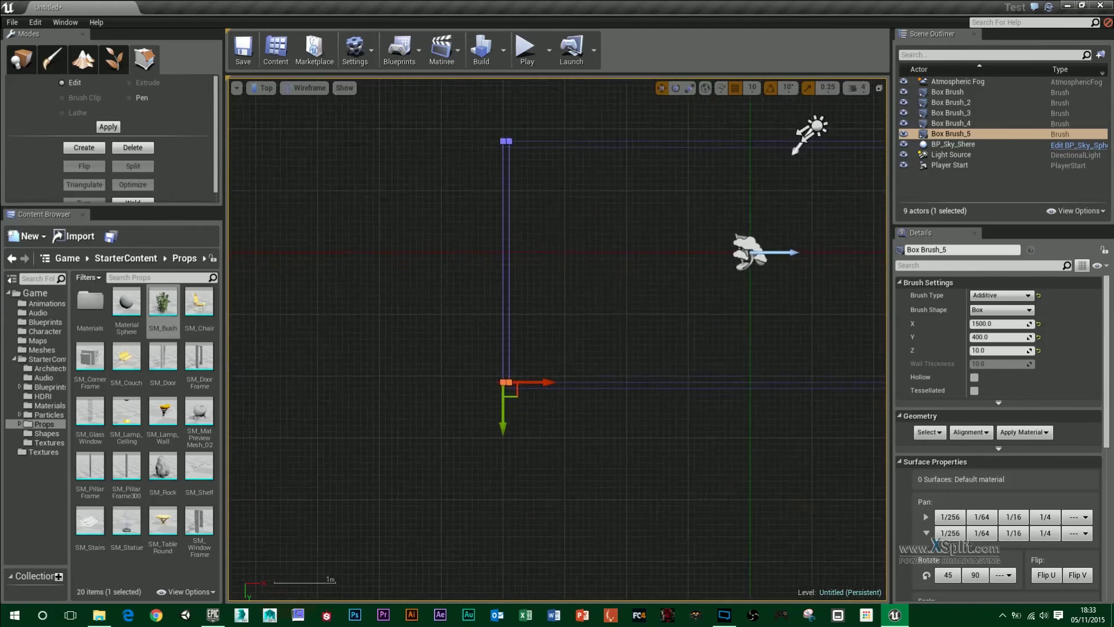
Select the vertices at the end wall's opposite corner, shift them along Y to the side wall's inner face, and return to the Perspective view
right_click_drag(549, 368, 572, 496)
scroll(520, 470, "down", 5)
left_click_drag(527, 202, 464, 94)
left_click_drag(487, 152, 484, 161)
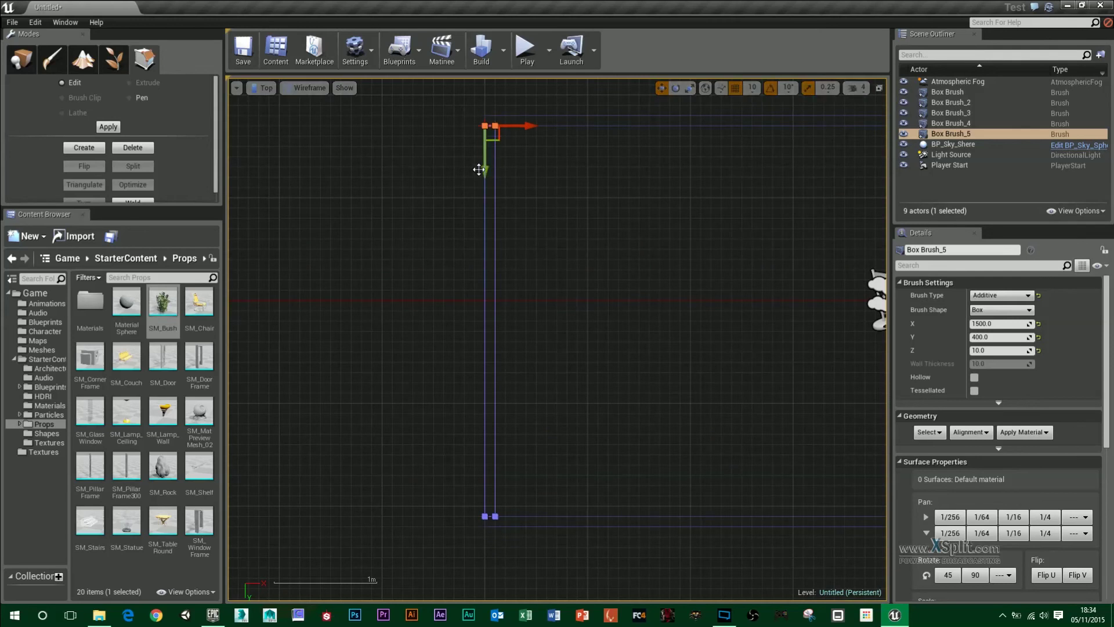
left_click(265, 90)
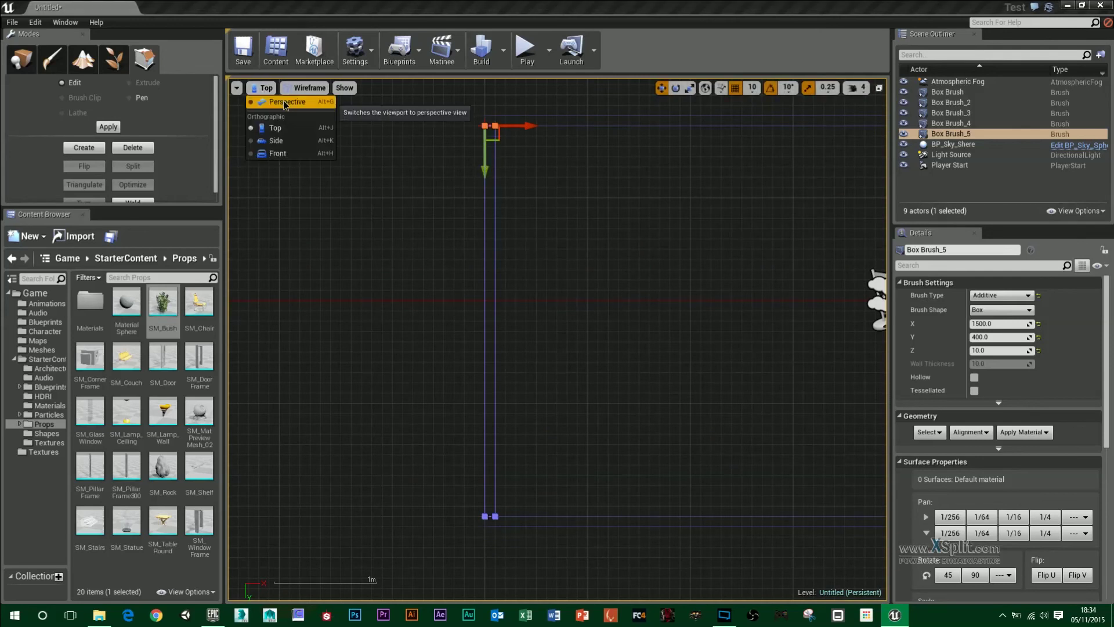
left_click(281, 103)
mouse_move(465, 311)
right_mouse_down()
mouse_move(465, 348)
mouse_move(574, 290)
mouse_move(546, 305)
mouse_move(568, 303)
right_mouse_up()
right_click_drag(603, 355, 252, 207)
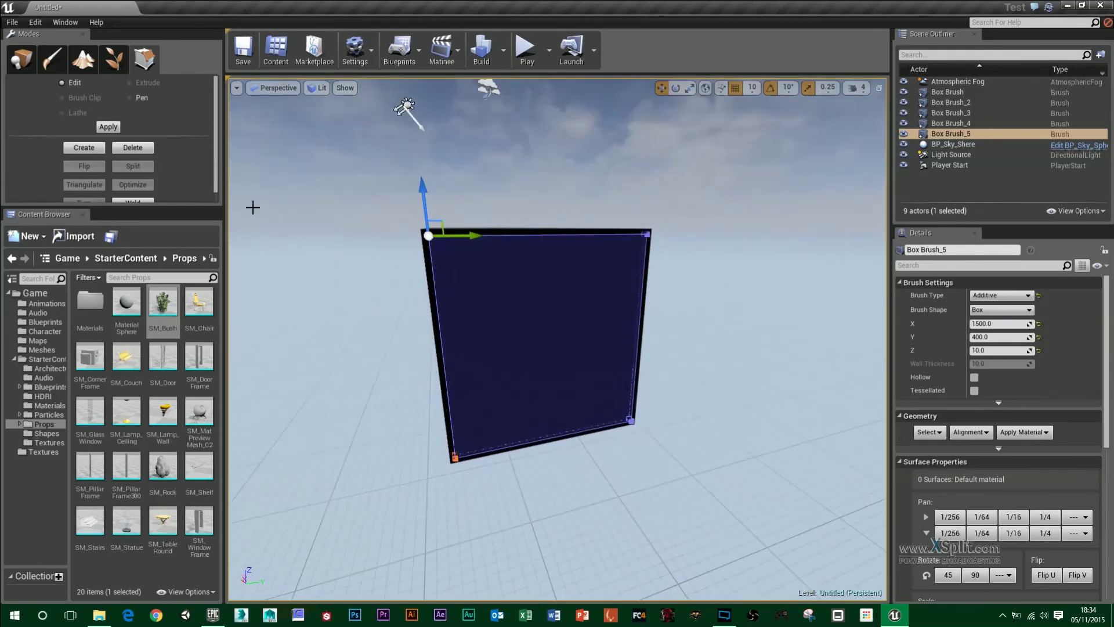
Place a new BSP box brush on the end wall in Place mode and set its X size to 10
left_click(23, 66)
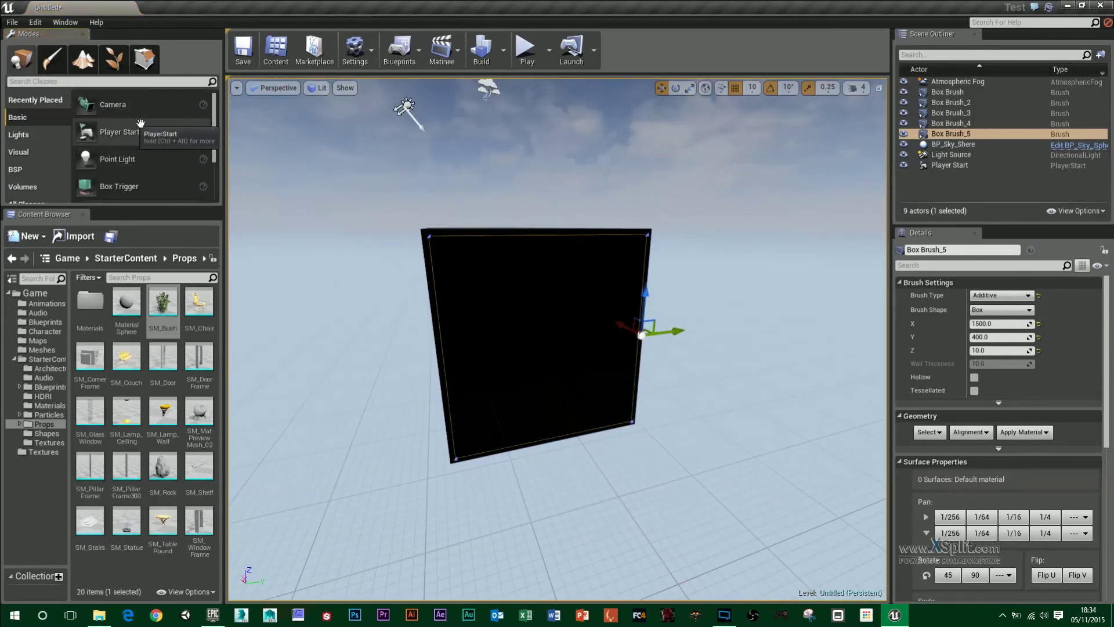
left_click(24, 169)
mouse_move(87, 103)
left_mouse_down()
mouse_move(552, 303)
mouse_move(540, 366)
left_mouse_up()
right_click_drag(721, 393, 594, 367)
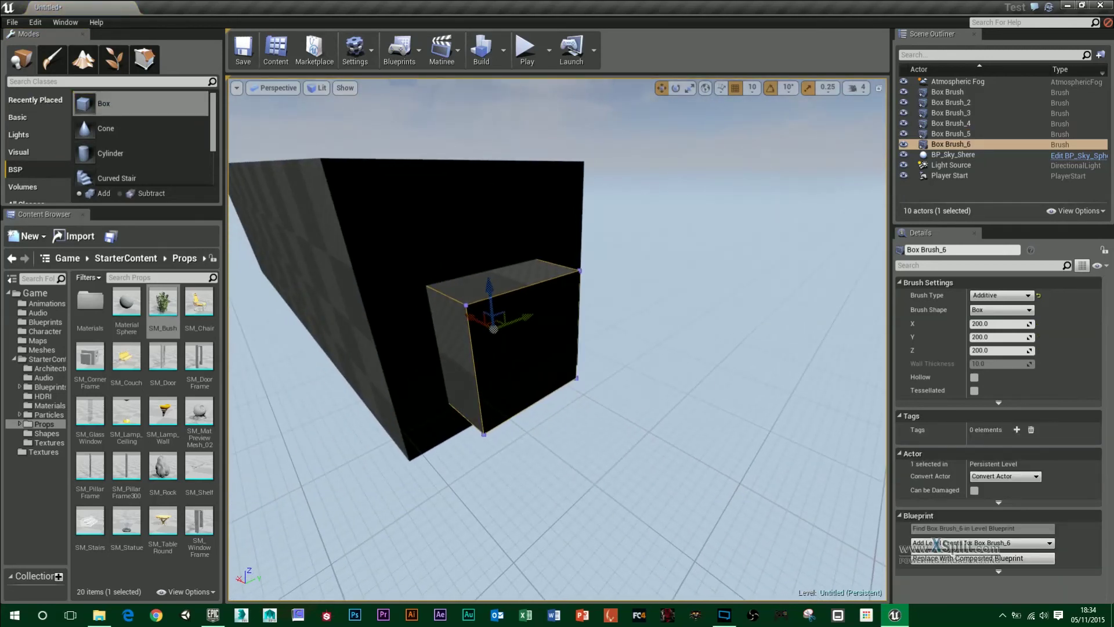
left_click(995, 323)
type("10")
key("Return")
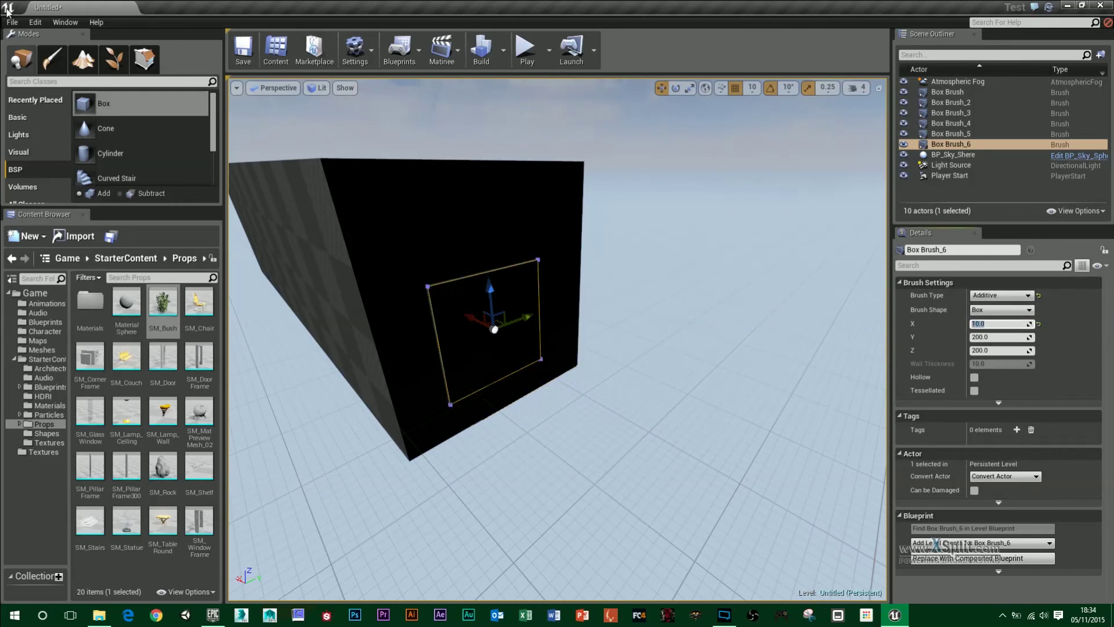
In the Side view, frame the new box brush and lower it along Z until its base meets the floor slab
left_click(274, 88)
left_click(279, 145)
key("f")
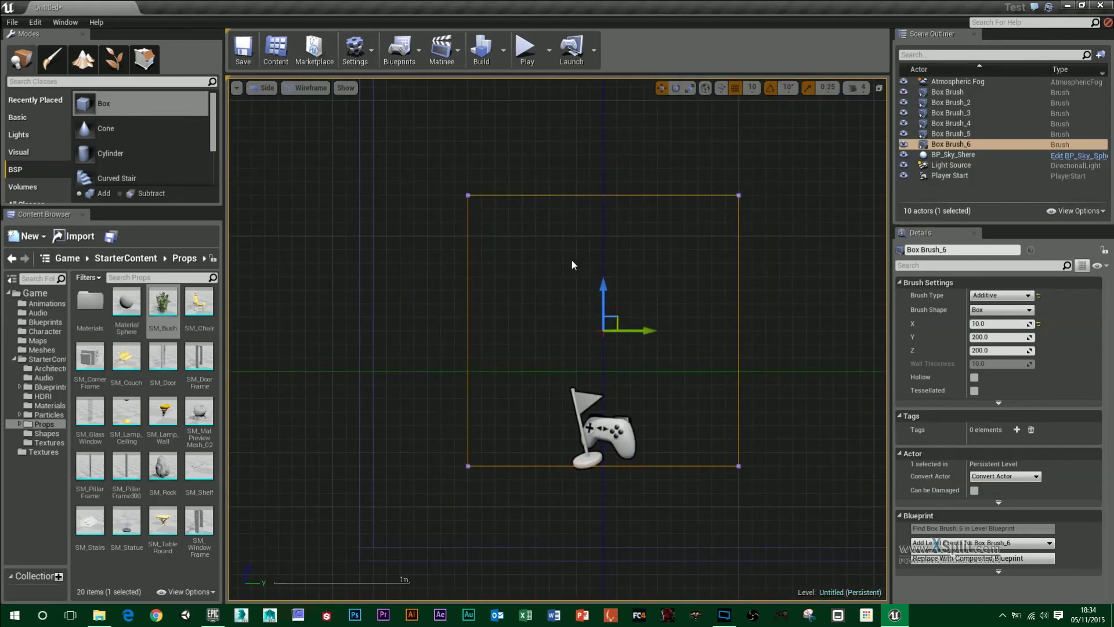
right_click_drag(572, 265, 475, 196)
mouse_move(531, 260)
left_mouse_down()
mouse_move(544, 327)
mouse_move(532, 348)
mouse_move(545, 341)
left_mouse_up()
scroll(633, 413, "up", 3)
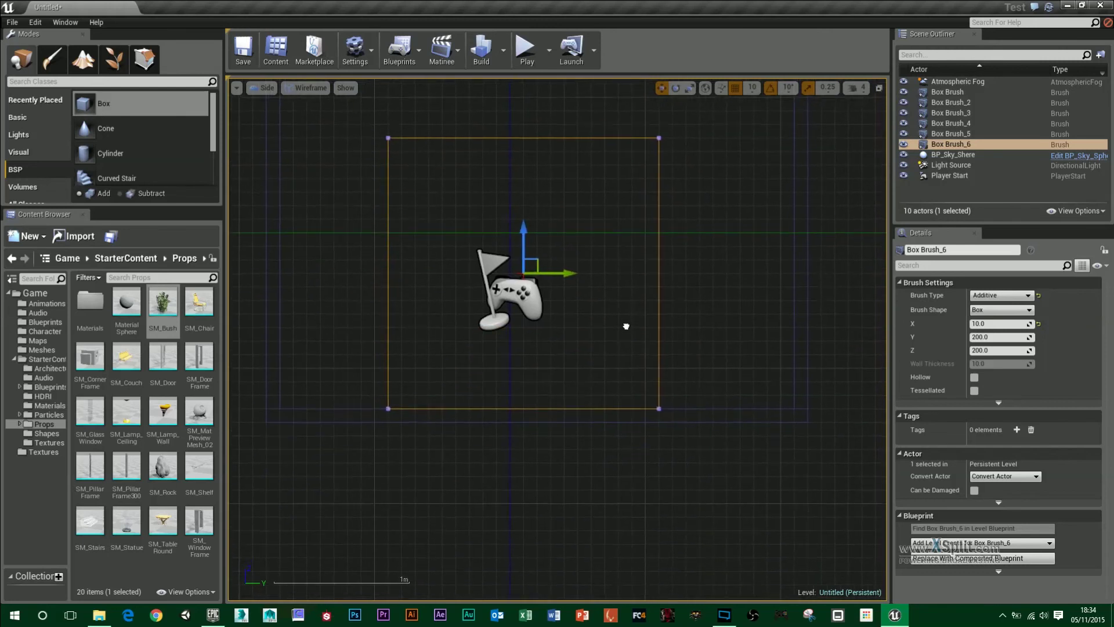
right_click_drag(637, 395, 638, 417)
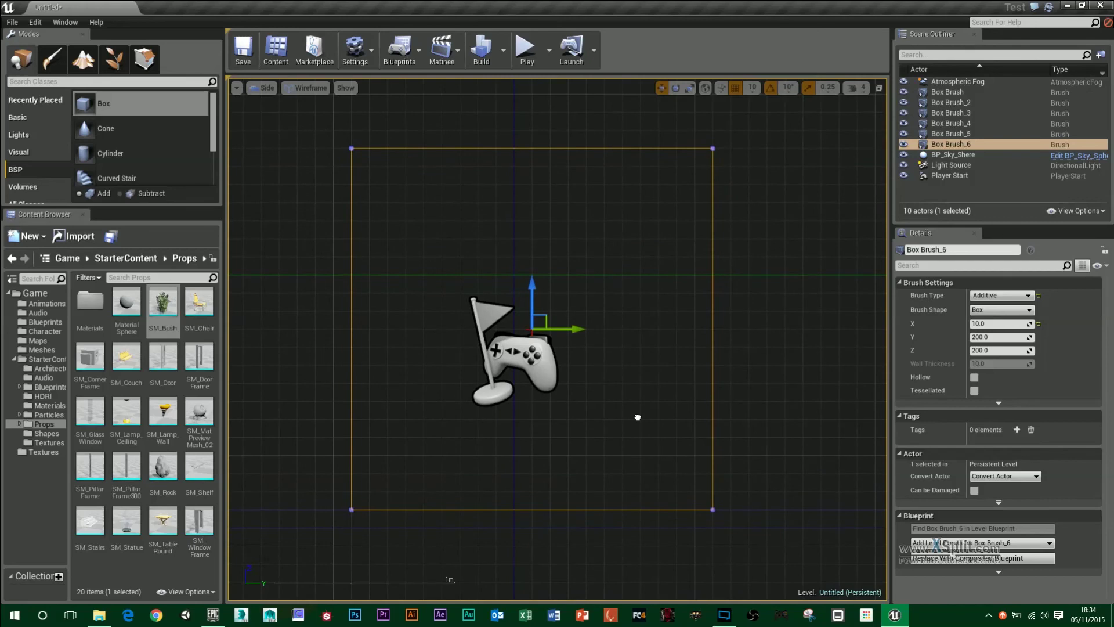
In Geometry Editing mode, raise the door box's upper vertices and compare its size with the Player Start capsule
left_click(145, 58)
scroll(599, 385, "down", 3)
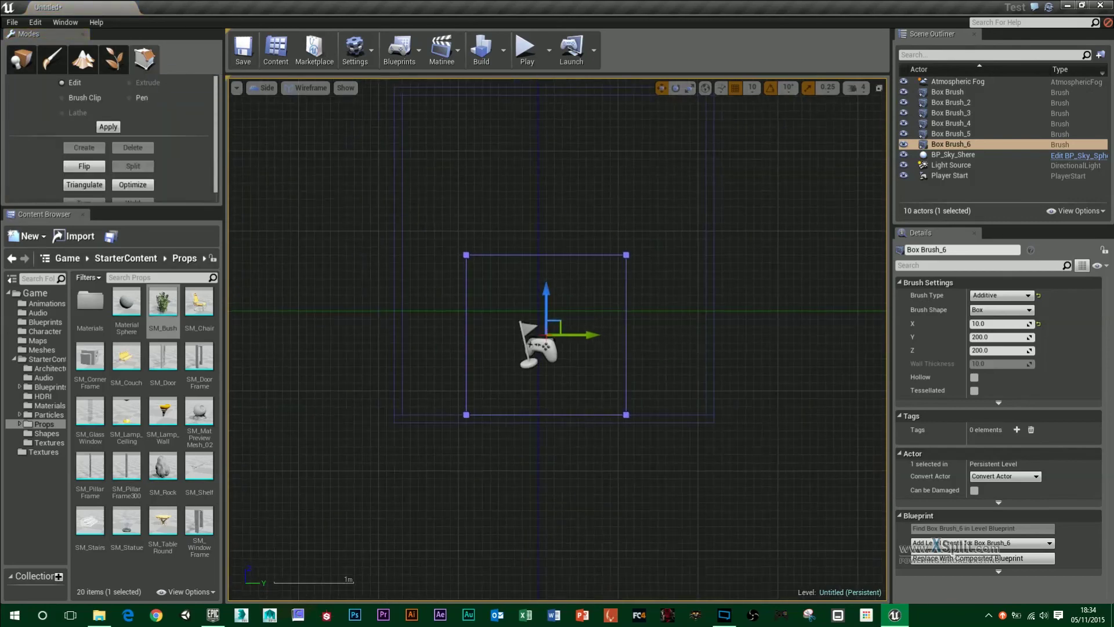
scroll(641, 303, "up", 1)
mouse_move(673, 316)
left_mouse_down()
mouse_move(485, 231)
mouse_move(430, 162)
left_mouse_up()
left_click_drag(653, 162, 622, 601)
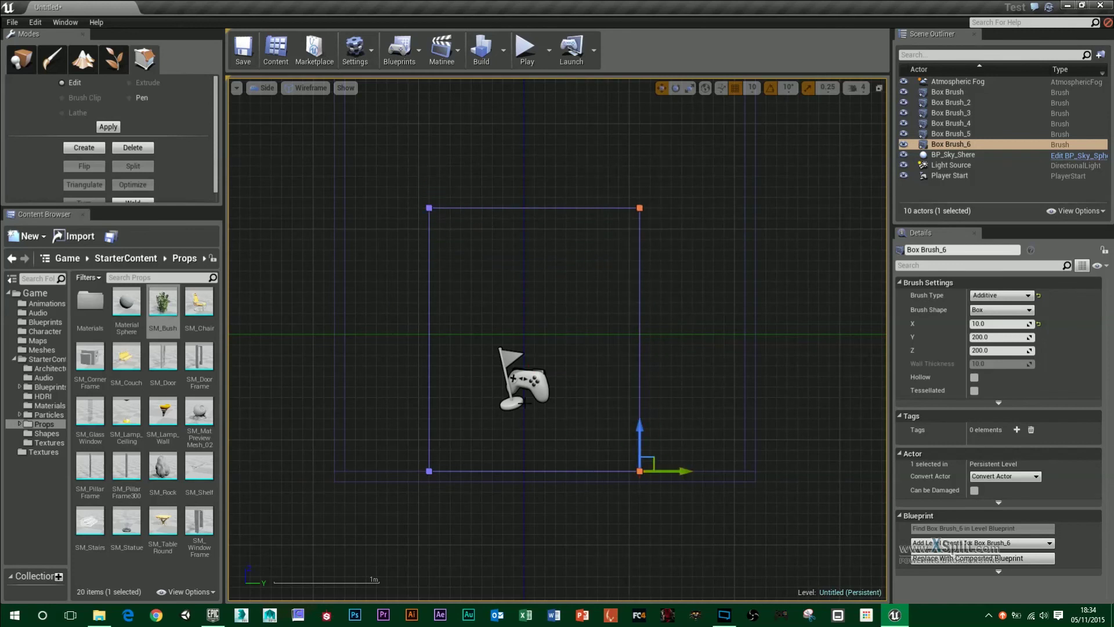
left_click(519, 381)
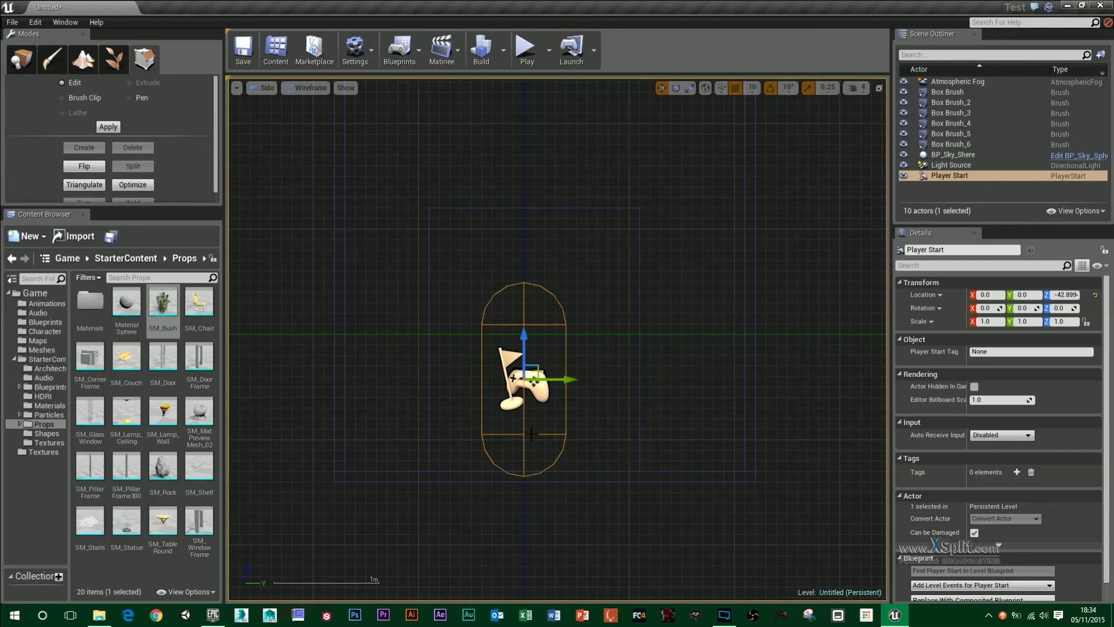
left_click(475, 207)
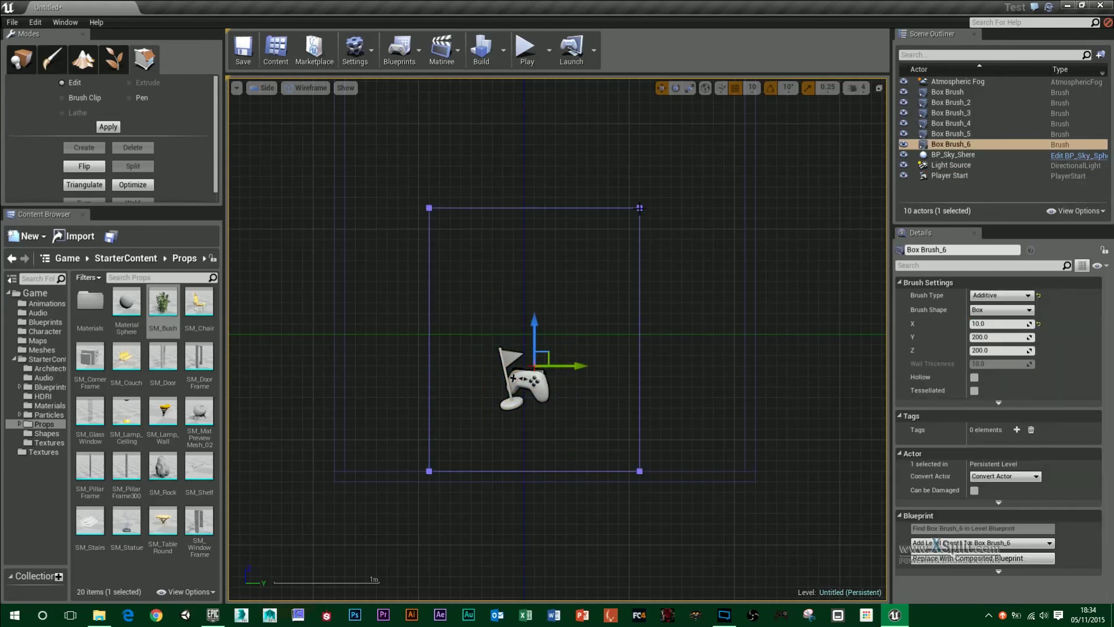
Narrow the door box by moving one side's vertices inward along Y, lower its upper vertices slightly, and recheck it against the Player Start
left_click_drag(623, 360, 616, 516)
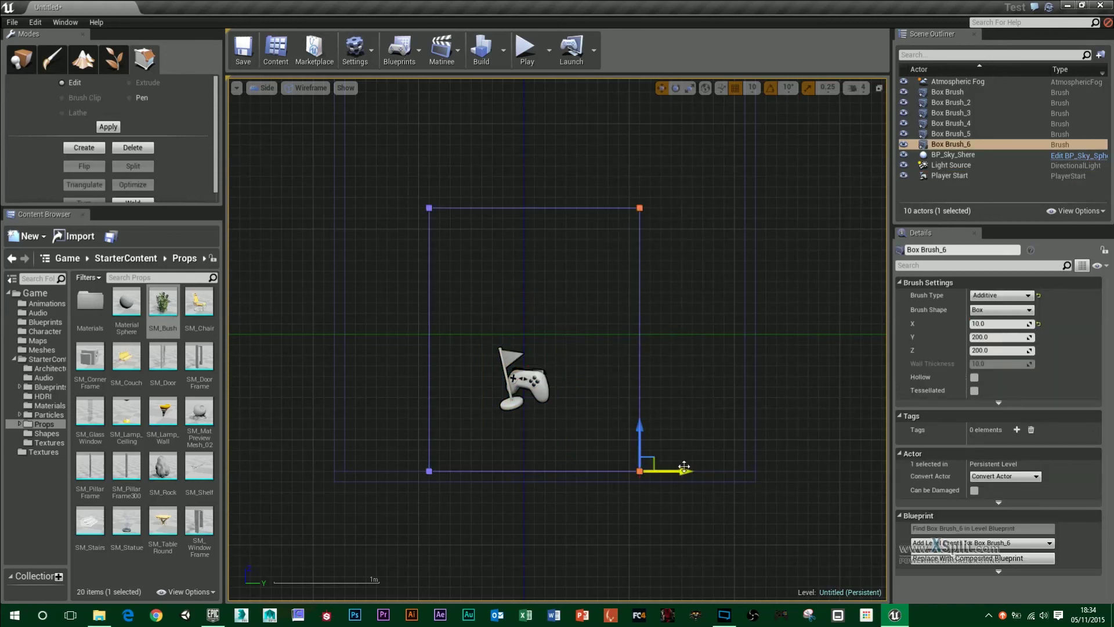
left_click_drag(684, 467, 663, 467)
left_click_drag(425, 246, 424, 232)
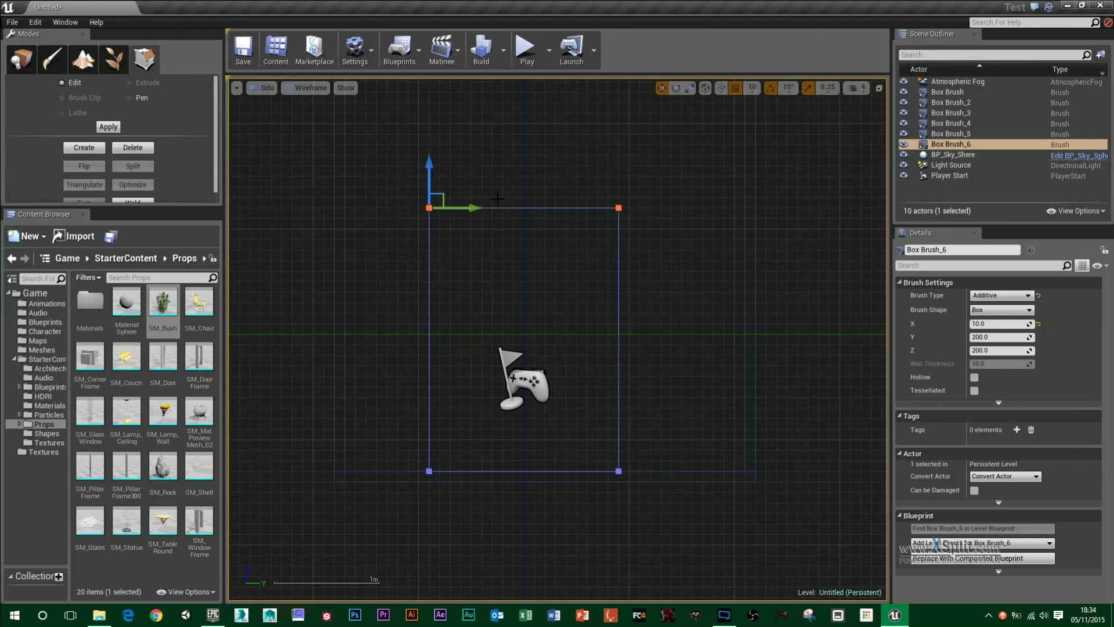
left_click_drag(431, 163, 433, 170)
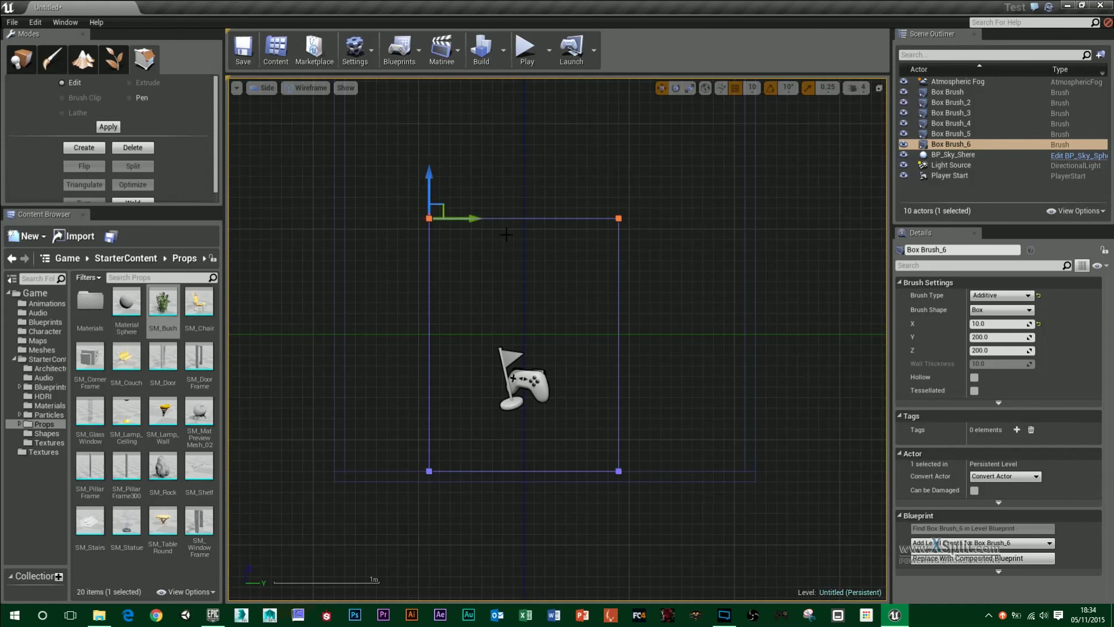
left_click(535, 381)
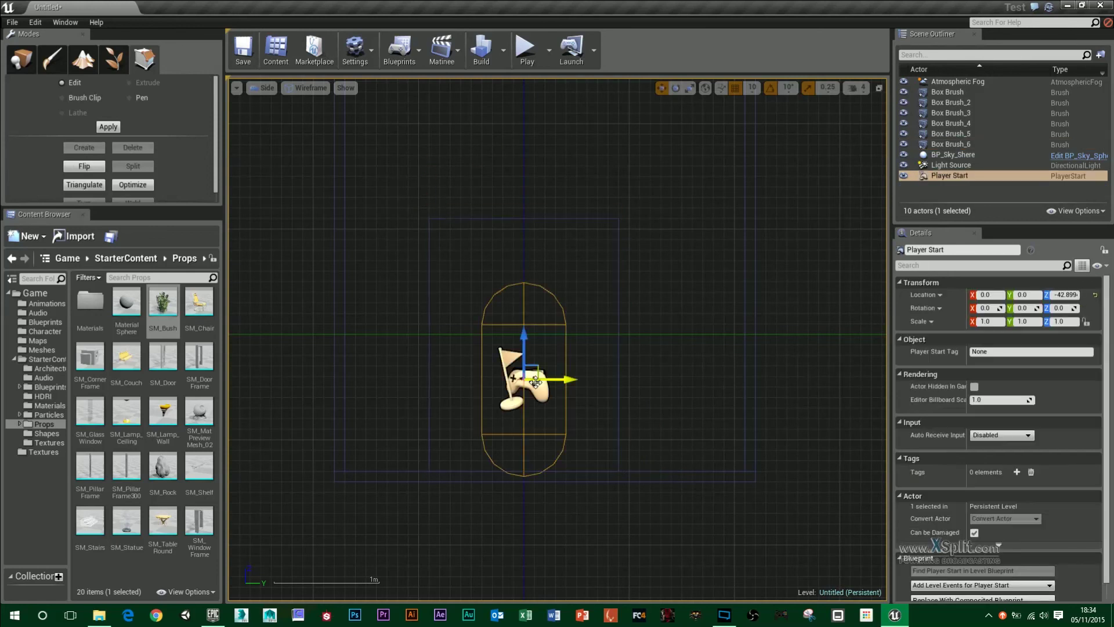
left_click(497, 219)
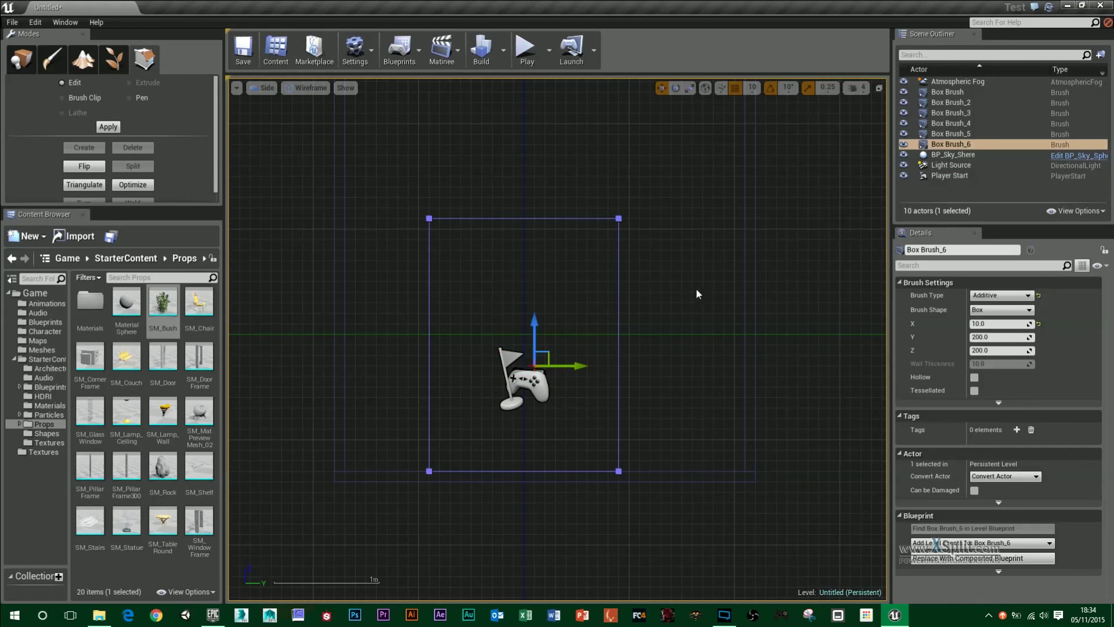
Return to the Perspective view and Place mode, and change the door box's brush type to Subtractive to cut the doorway
left_click(265, 89)
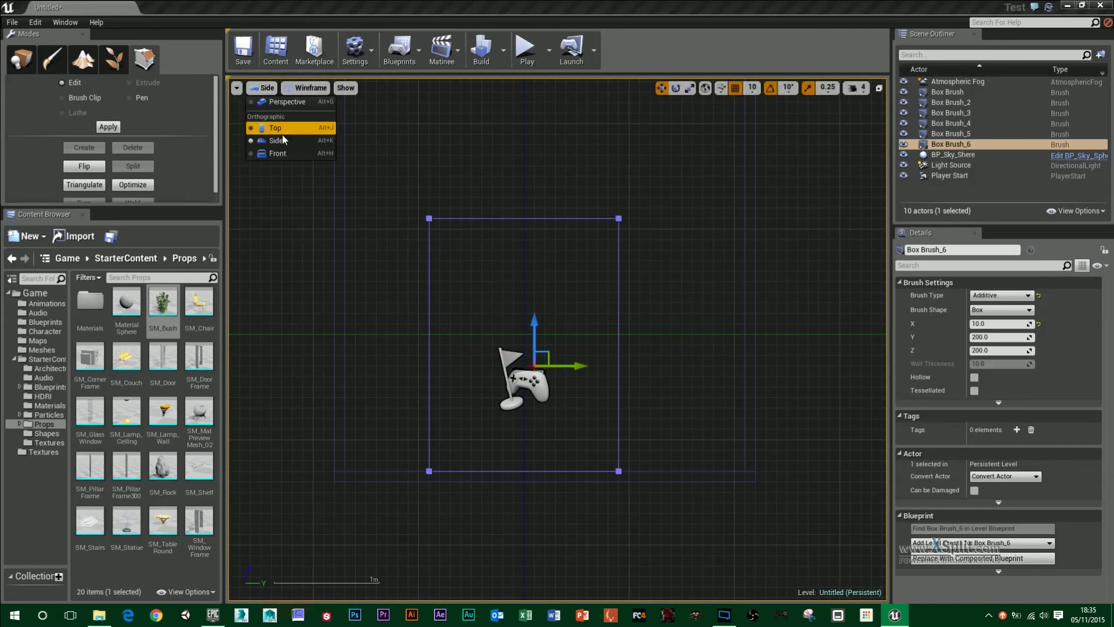
left_click(290, 103)
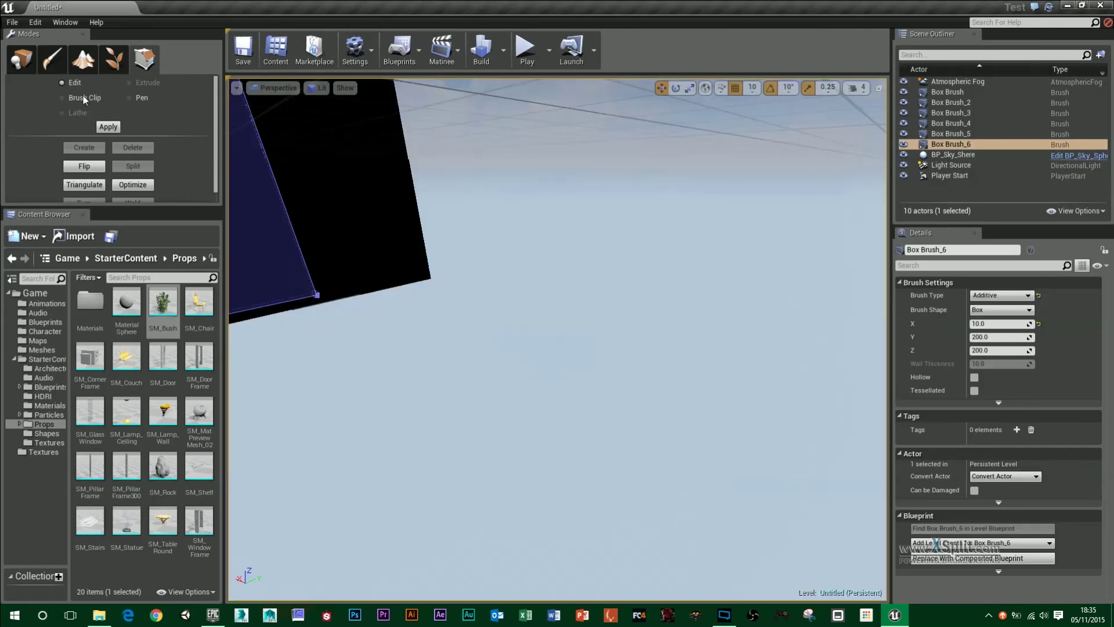
left_click(25, 70)
mouse_move(576, 351)
right_mouse_down()
mouse_move(522, 372)
mouse_move(545, 354)
mouse_move(820, 313)
right_mouse_up()
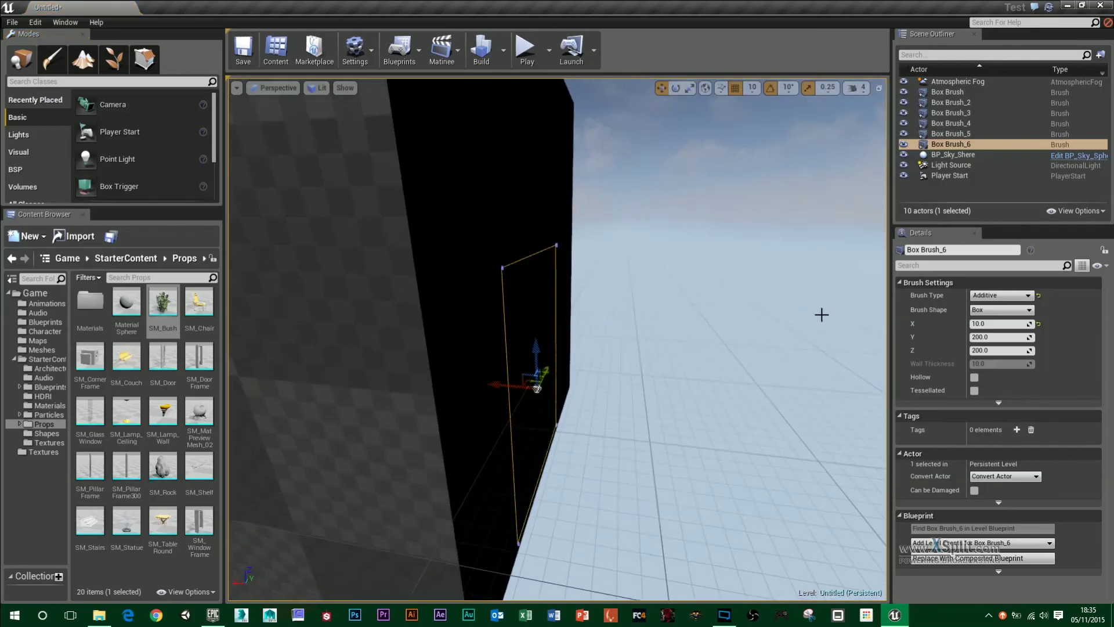
left_click(990, 296)
left_click(989, 320)
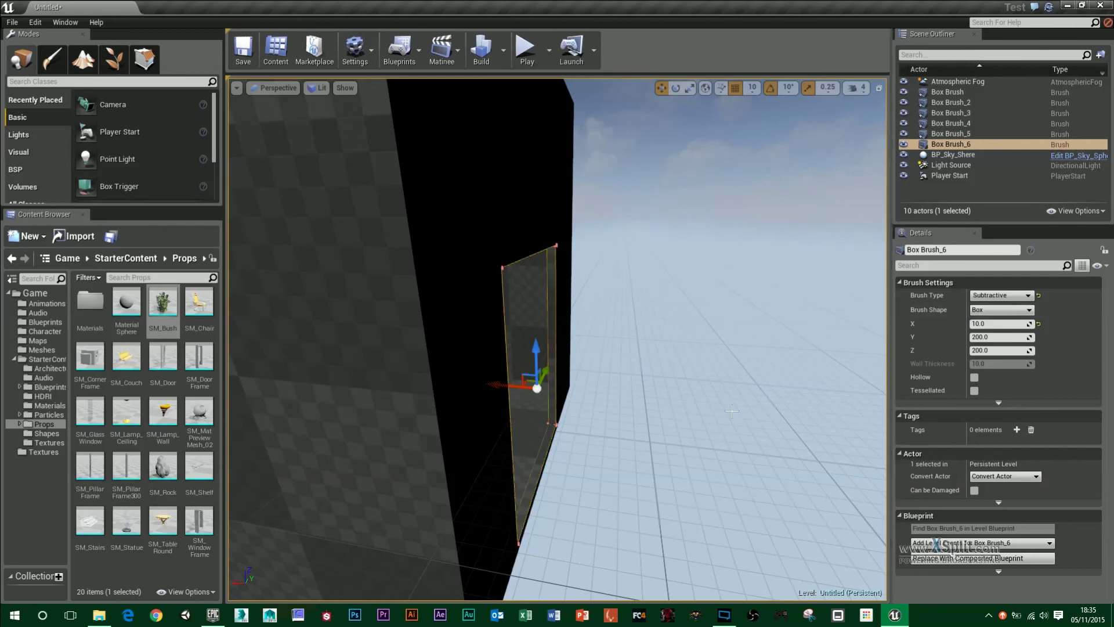
Face the doorway opening and nudge the subtractive brush slightly along Y to centre it in the end wall
right_click_drag(731, 411, 523, 406)
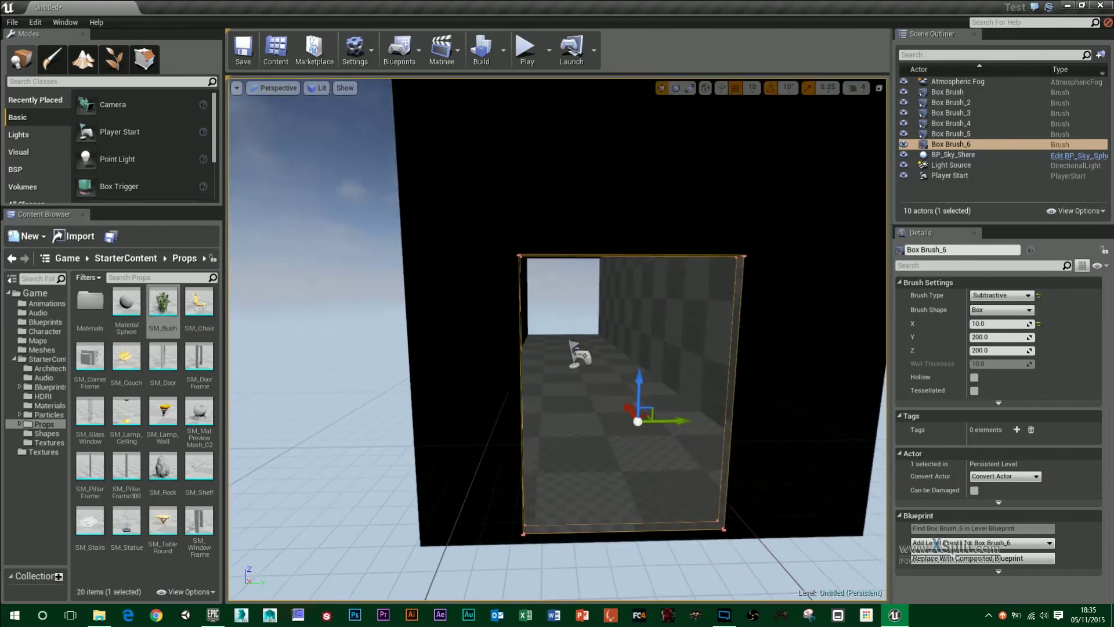
right_click_drag(639, 403, 641, 379)
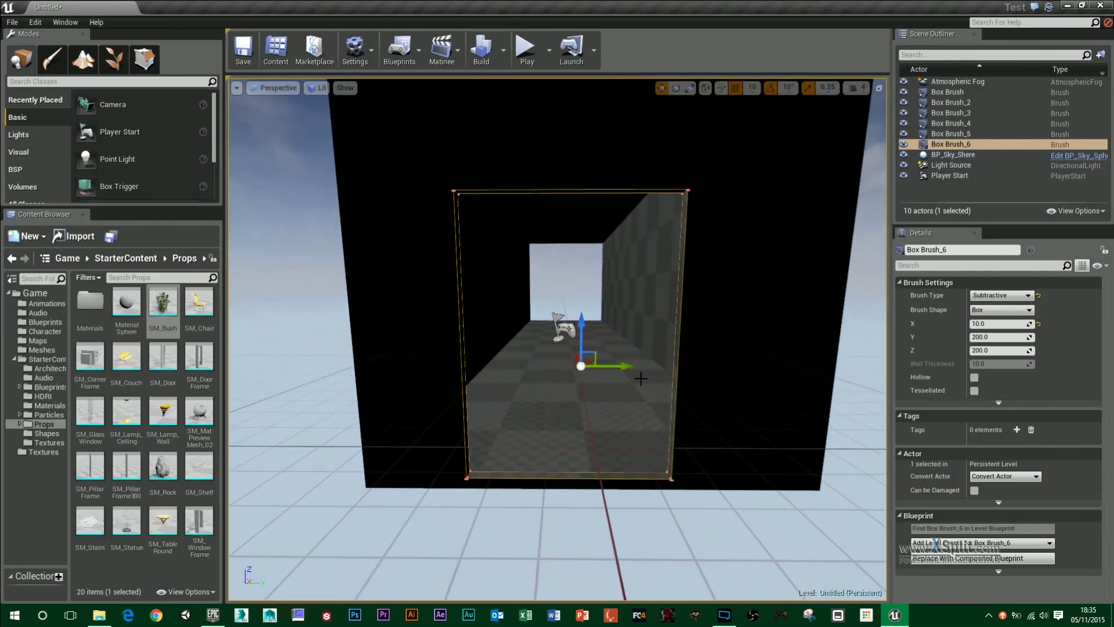
left_click_drag(625, 368, 637, 369)
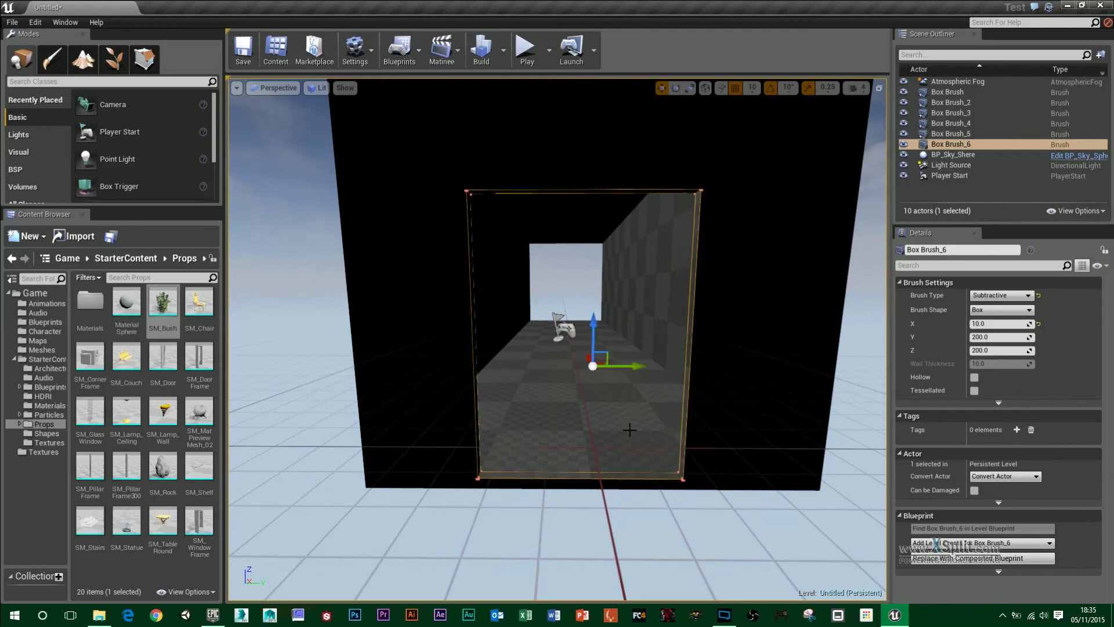
Add the end wall to the door brush selection and duplicate both along X to the corridor's open far end
right_click_drag(628, 441, 692, 412)
left_click(554, 253, "ctrl")
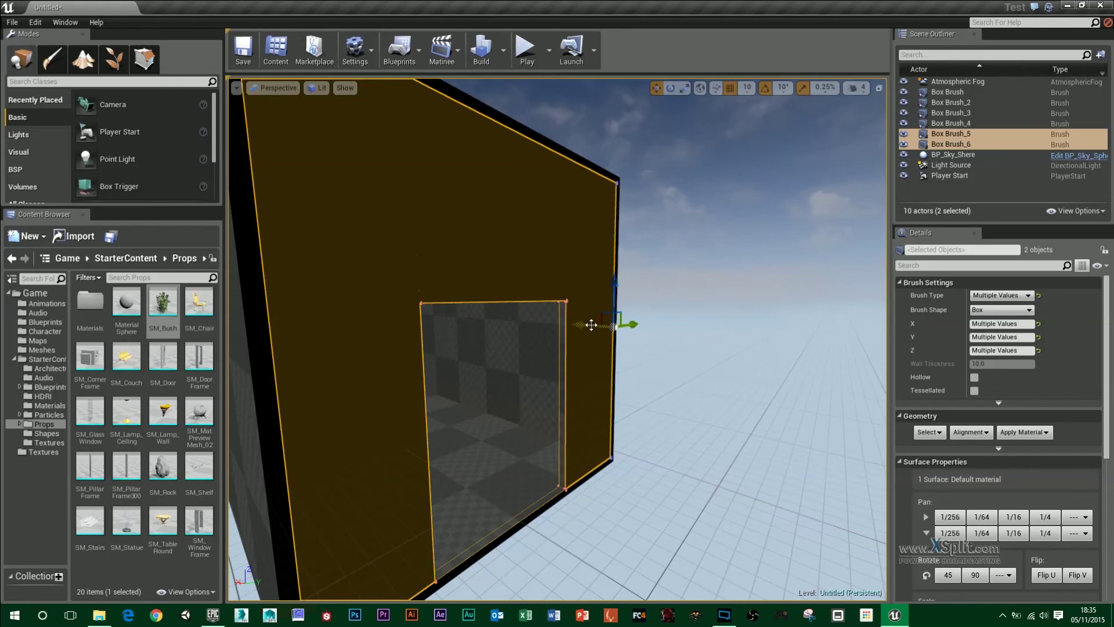
left_click_drag(591, 324, 534, 320, "alt")
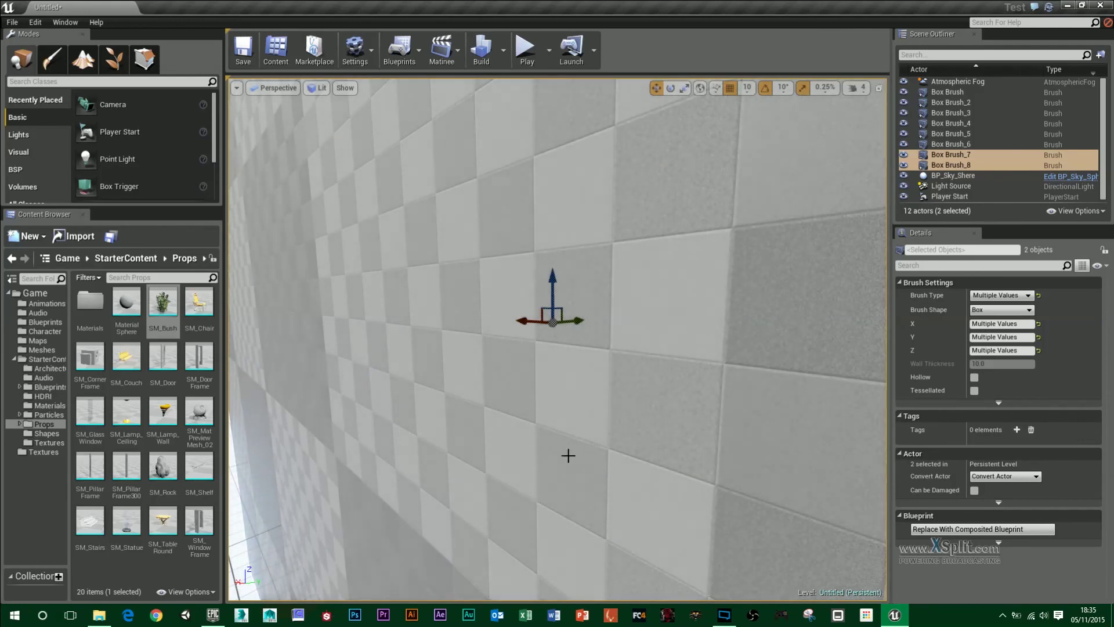
right_click_drag(568, 455, 464, 478)
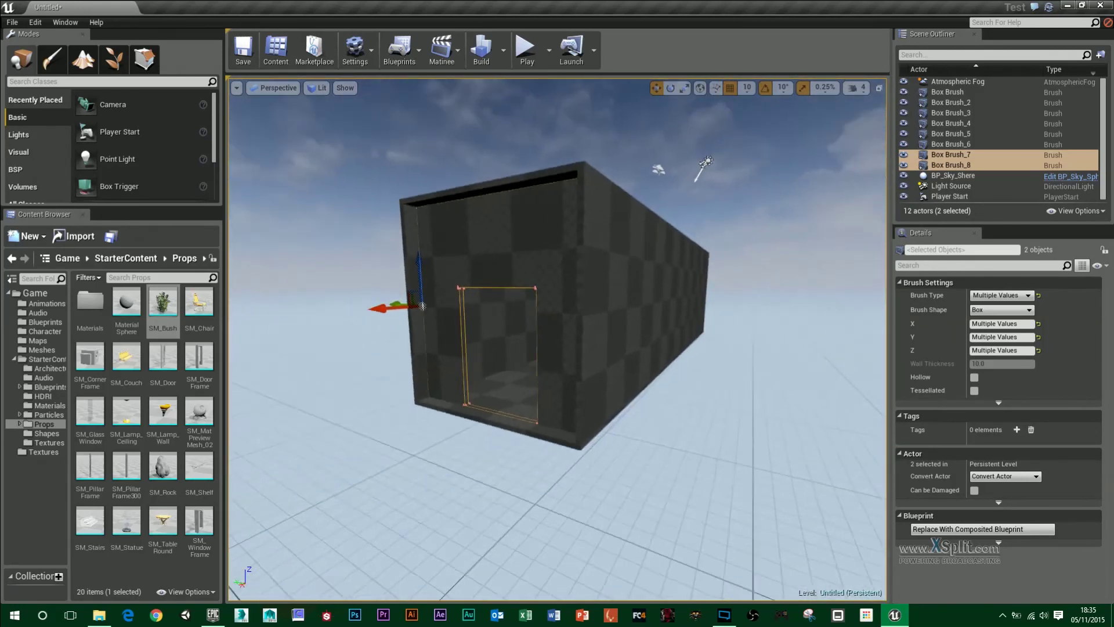
Move the duplicated wall and door brush along X until they sit flush with the corridor's far end
left_click_drag(464, 477, 441, 429)
left_click_drag(436, 318, 417, 321)
right_click_drag(585, 464, 621, 493)
left_click_drag(552, 458, 584, 462)
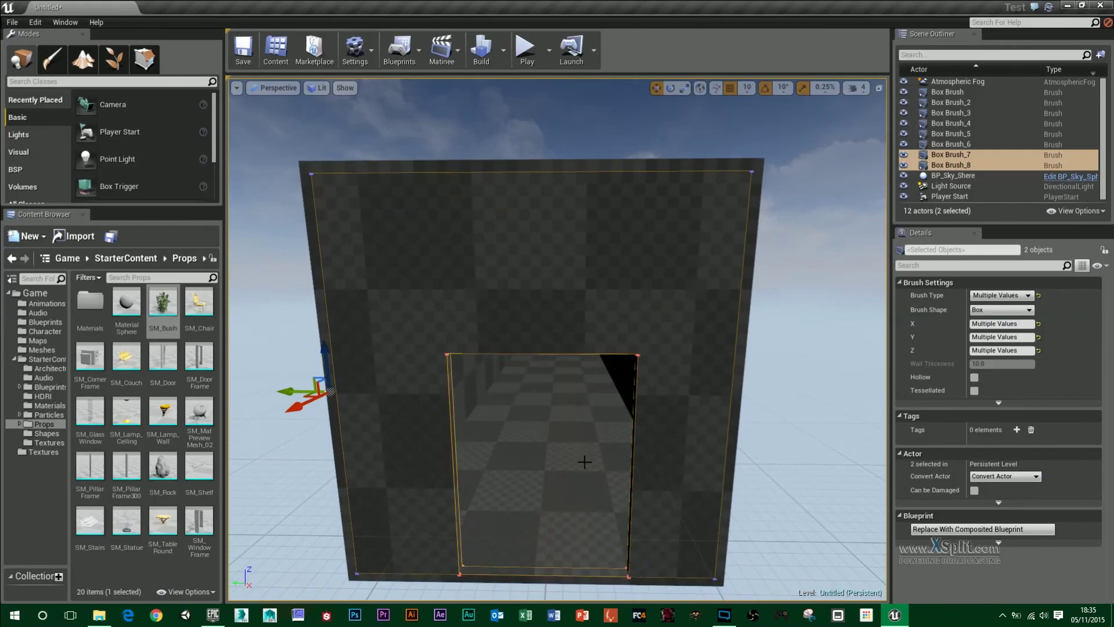